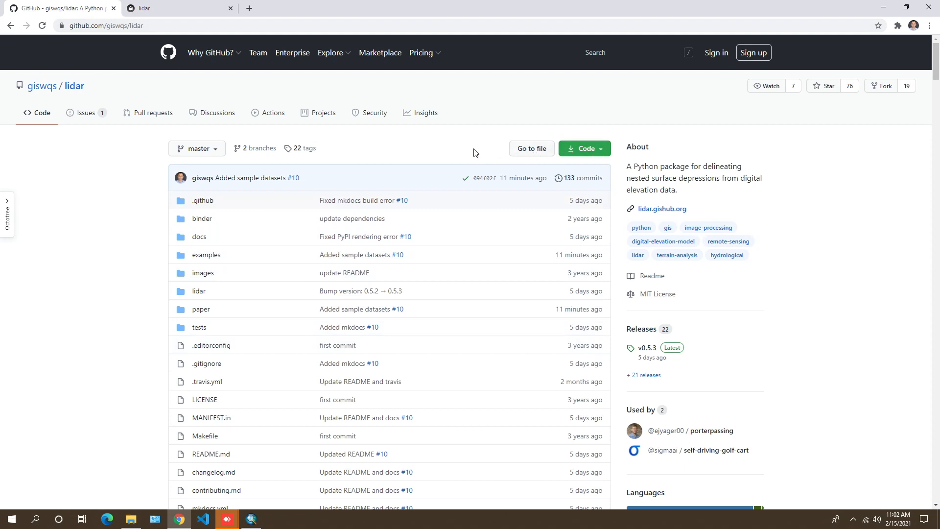
# - Download the giswqs/lidar repository as a ZIP archive, saving it as lidar-master.zip in the Downloads folder
pyautogui.click(603, 149)
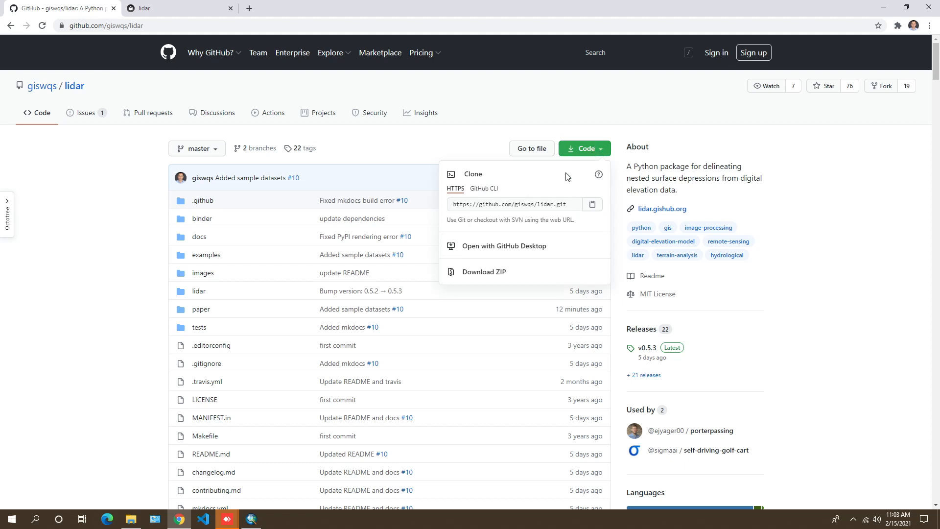
pyautogui.click(485, 272)
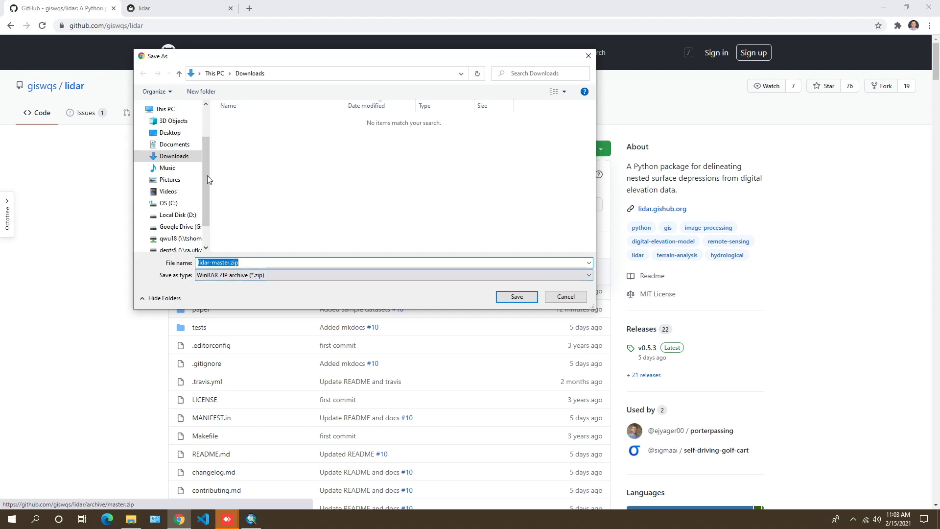
pyautogui.moveTo(206, 178); pyautogui.dragTo(205, 139)
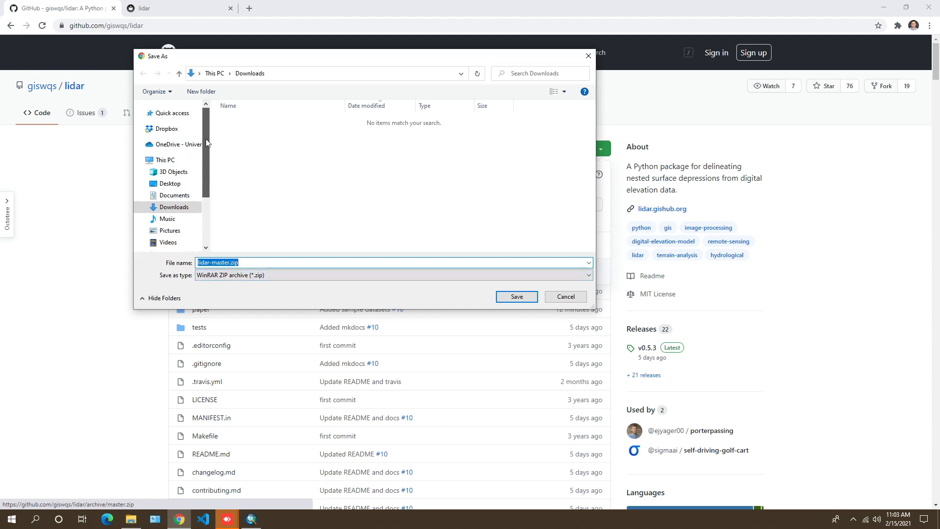
pyautogui.click(516, 297)
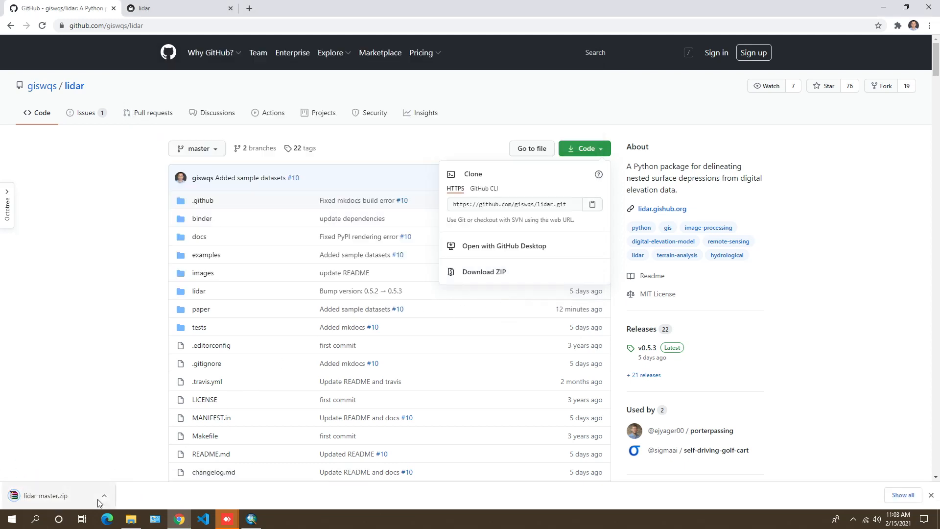
# - Show the downloaded lidar-master.zip in its folder and extract it into a lidar-master subfolder of Downloads
pyautogui.click(104, 497)
pyautogui.click(129, 464)
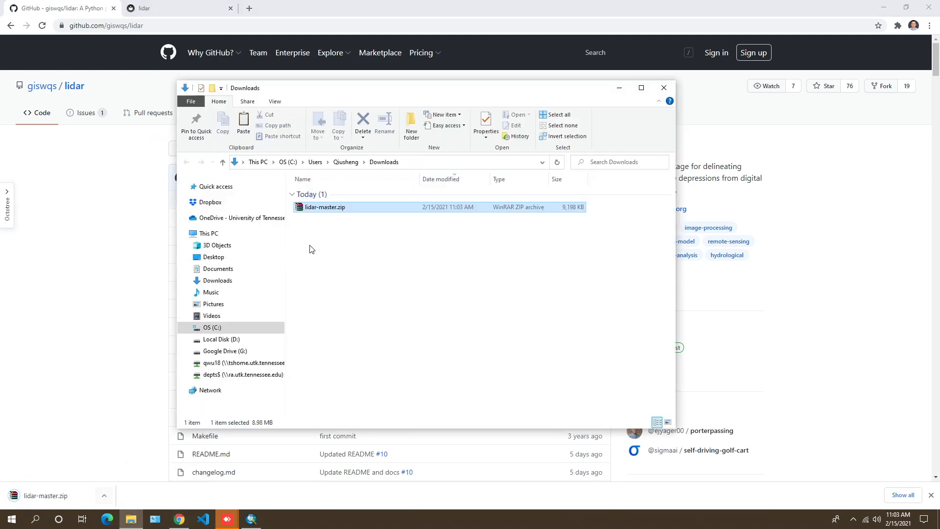
pyautogui.rightClick(336, 210)
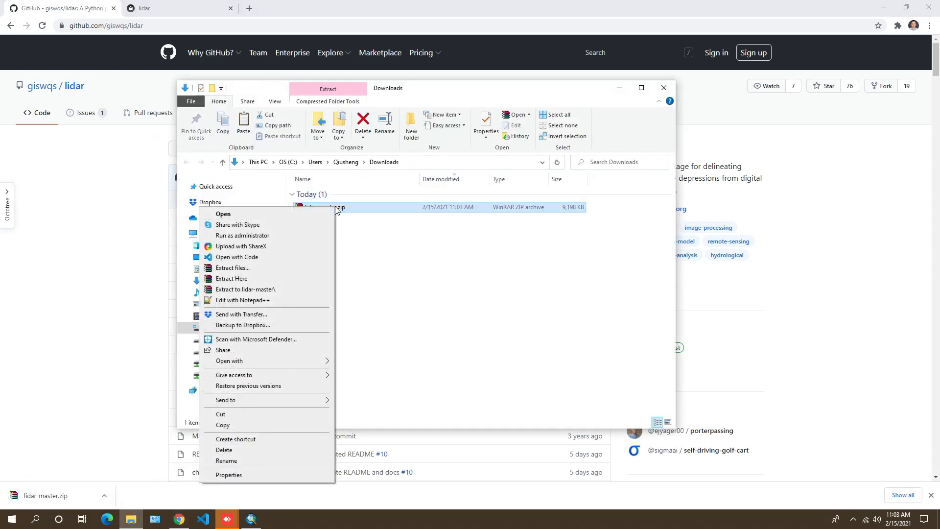
pyautogui.click(283, 268)
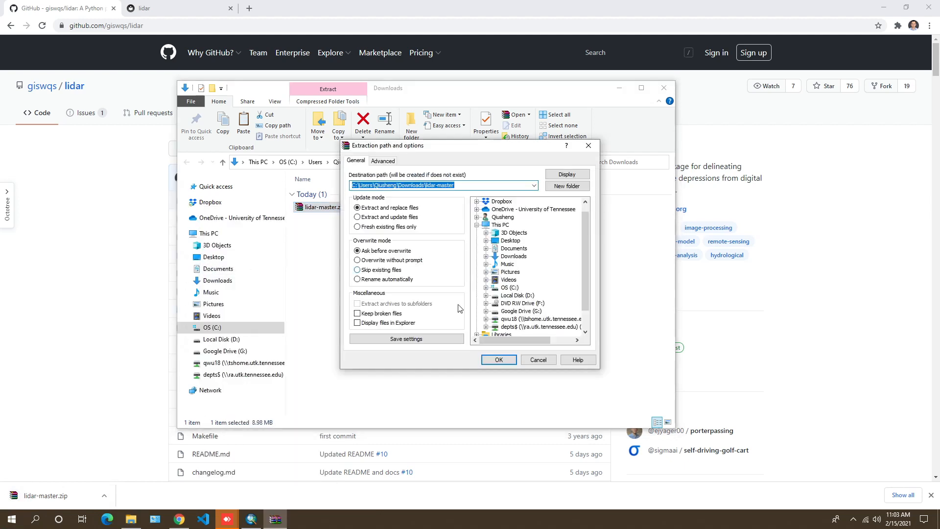
pyautogui.click(506, 361)
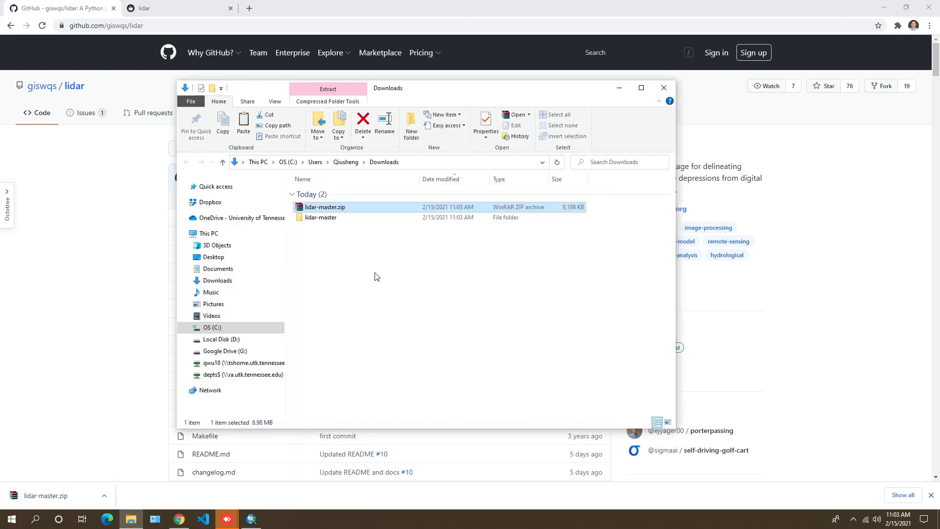
# - Browse the extracted lidar-master folder down to the lidar toolbox's scripts, and return to the lidar package folder
pyautogui.doubleClick(341, 218)
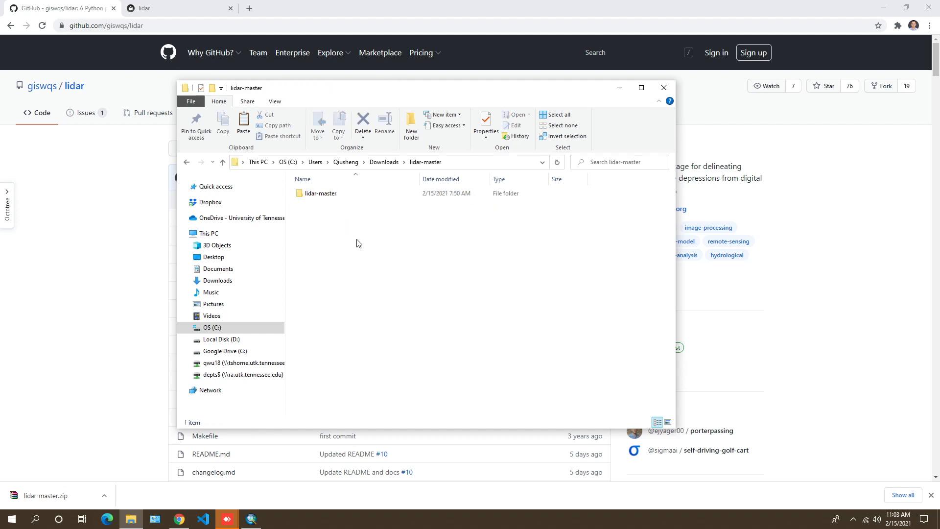
pyautogui.doubleClick(326, 194)
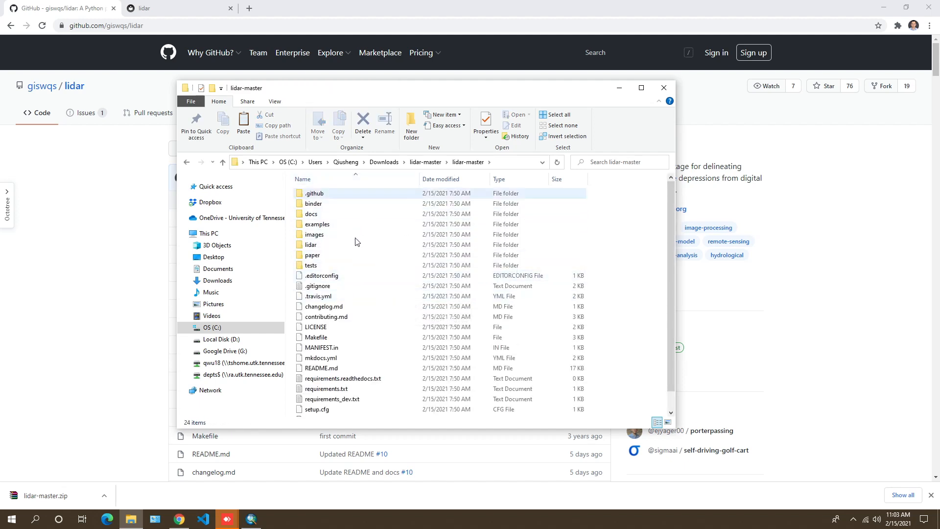
pyautogui.doubleClick(329, 250)
pyautogui.doubleClick(324, 204)
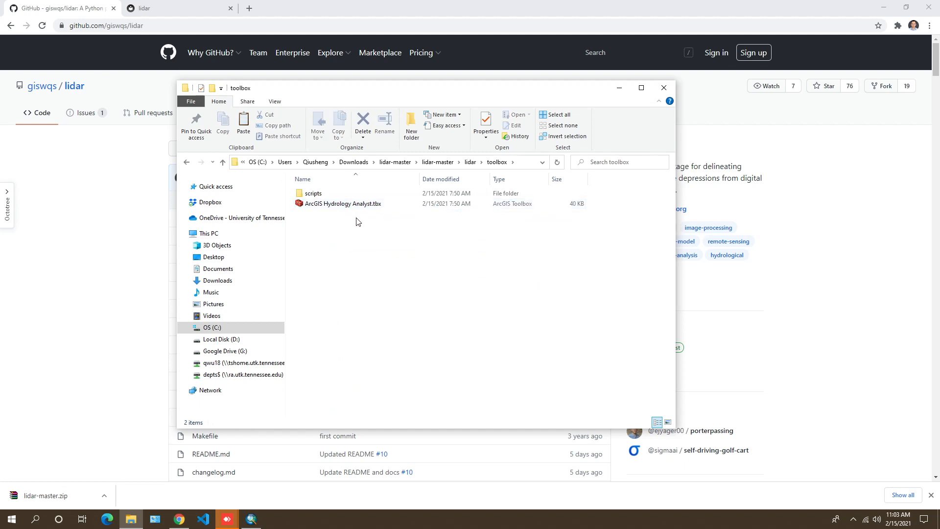
pyautogui.doubleClick(330, 195)
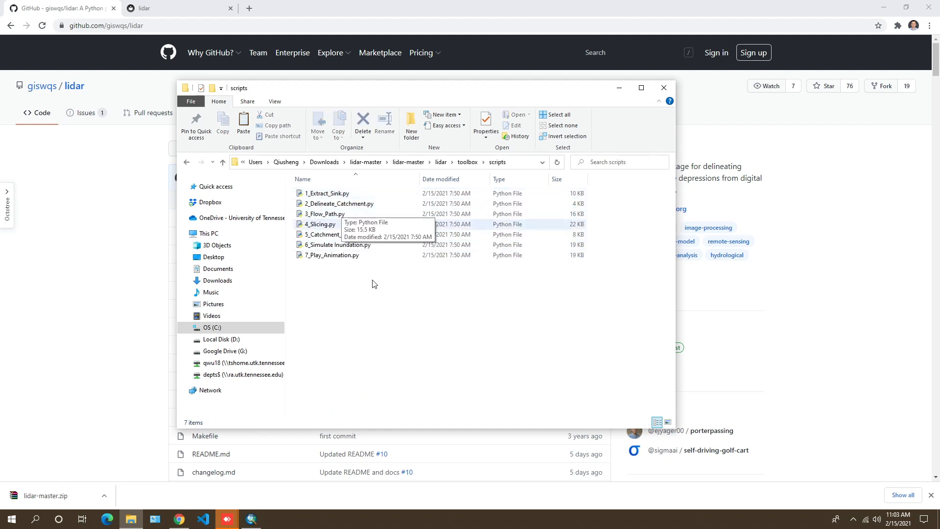
pyautogui.click(441, 162)
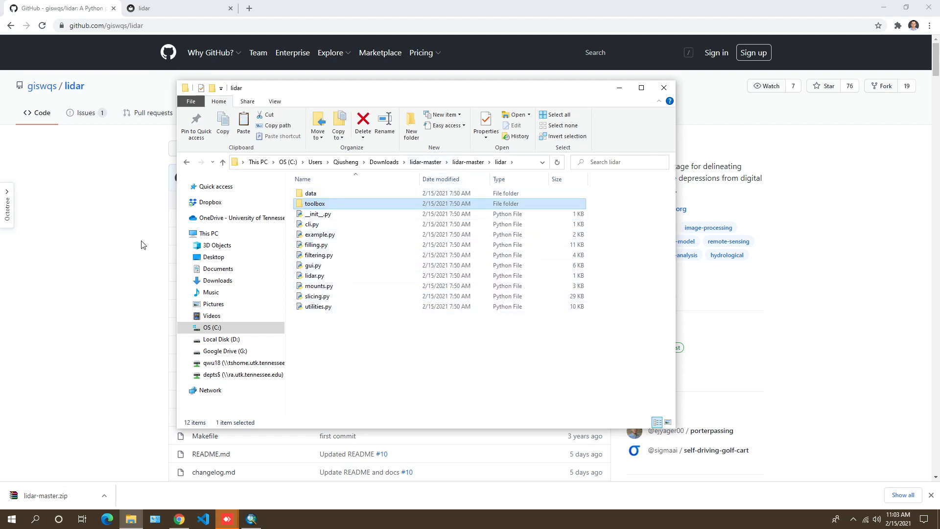
# - Return to the GitHub repository page and open the lidar.gishub.org documentation site in a new browser tab
pyautogui.click(112, 240)
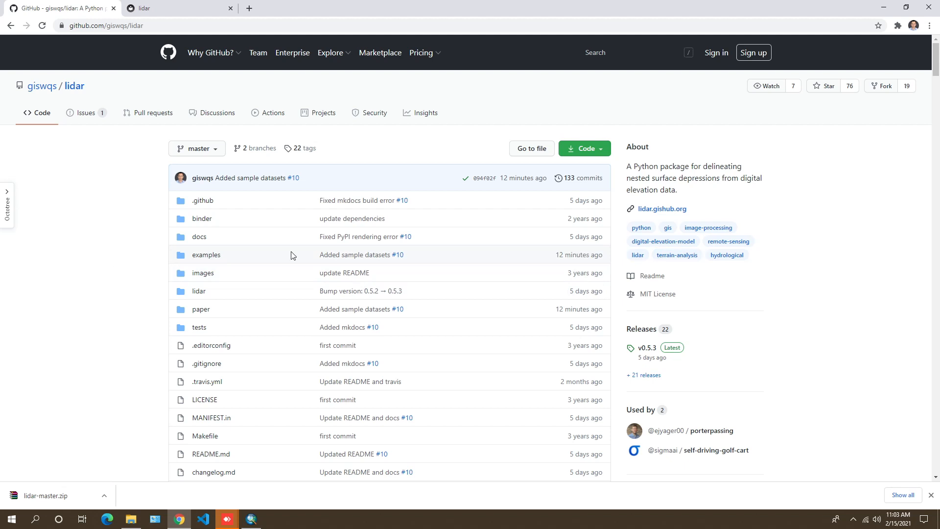
pyautogui.rightClick(659, 210)
pyautogui.click(671, 216)
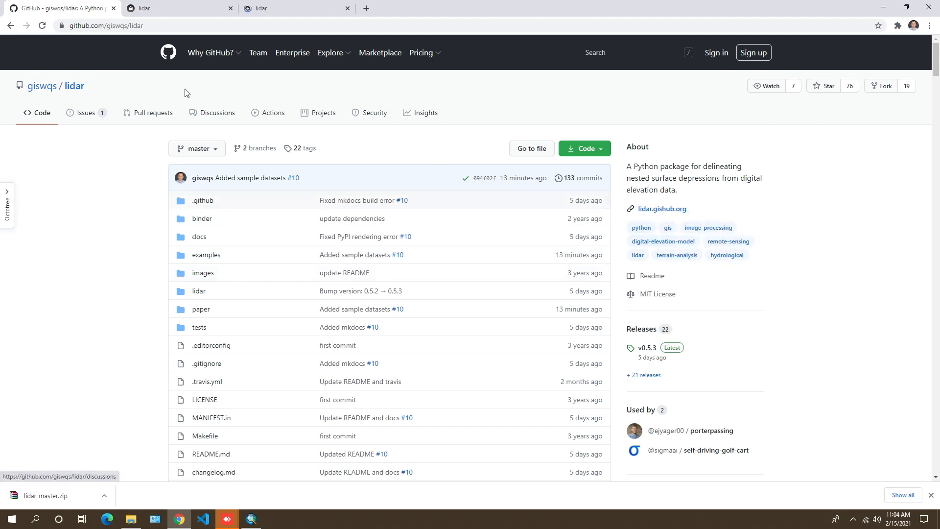
pyautogui.click(278, 10)
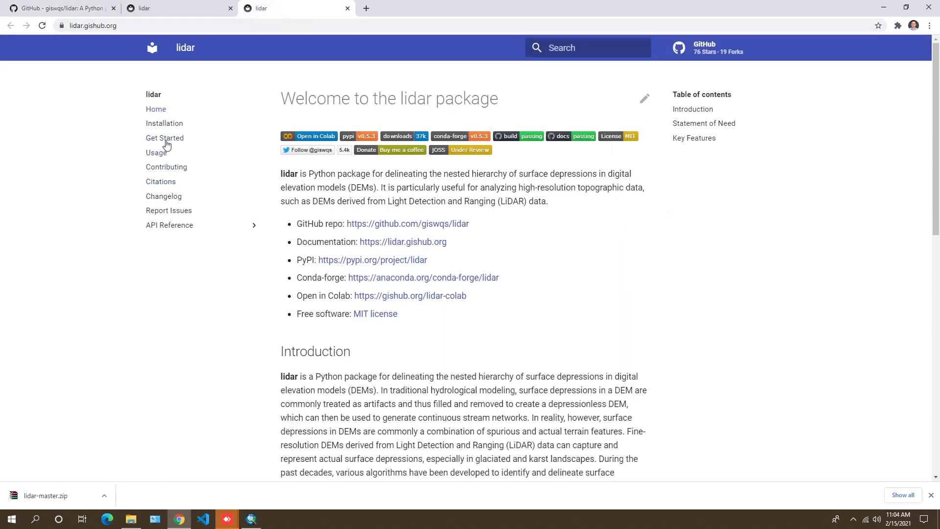
# - Review the quick example code and the lidar GUI section on the documentation's Get Started page
pyautogui.click(166, 141)
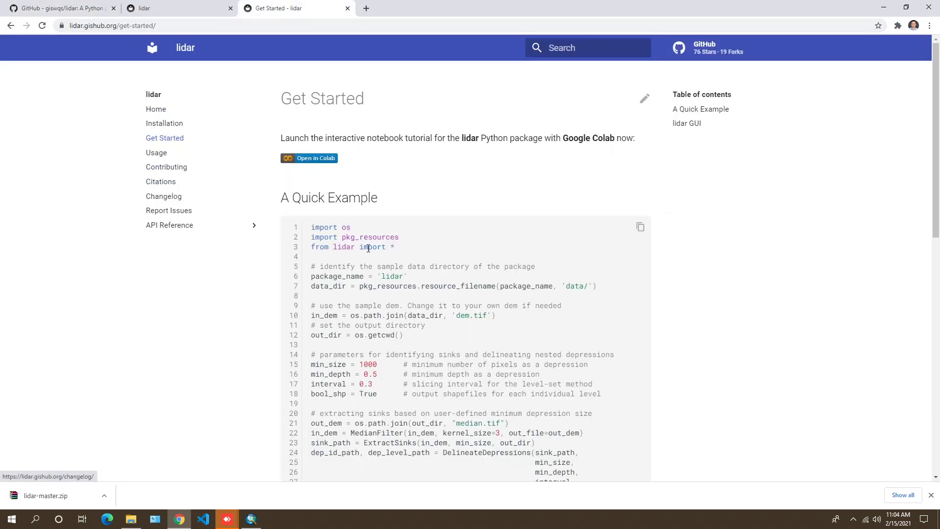
pyautogui.scroll(-10, 368, 248)
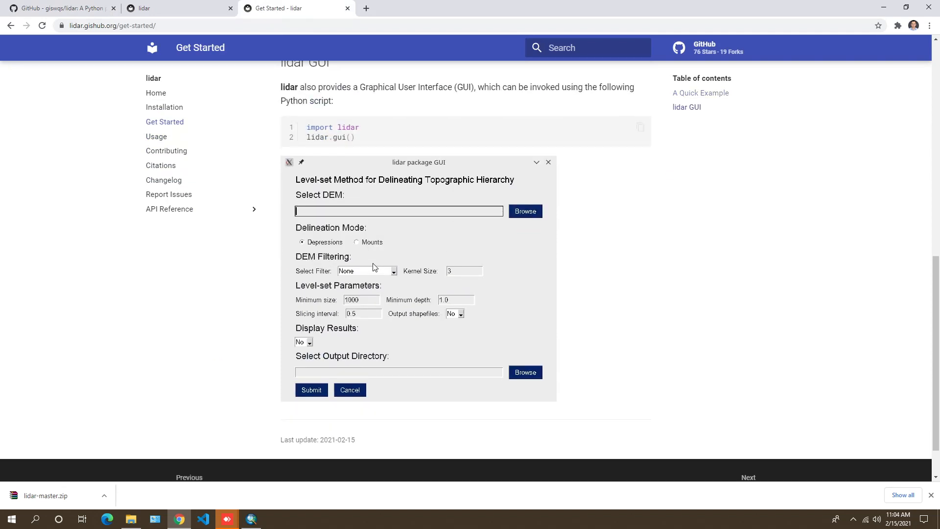
pyautogui.scroll(5, 375, 267)
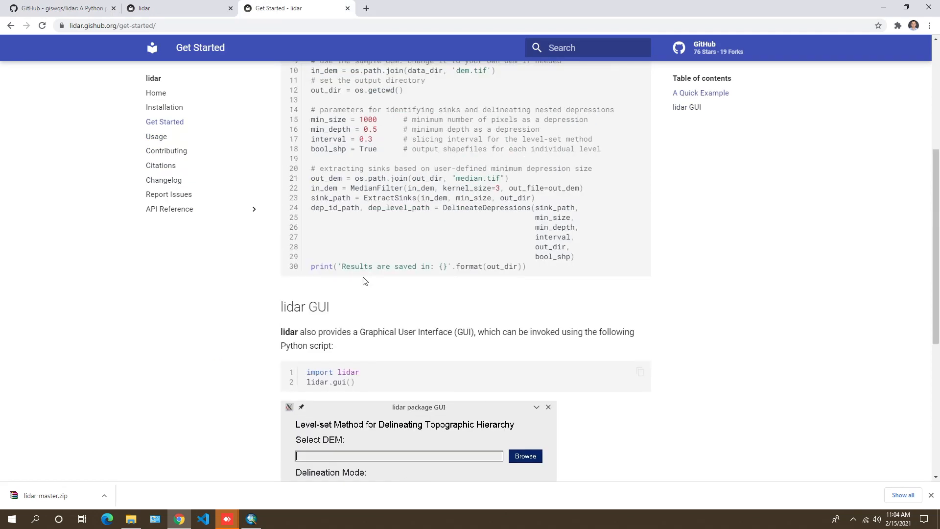
pyautogui.scroll(-5, 365, 280)
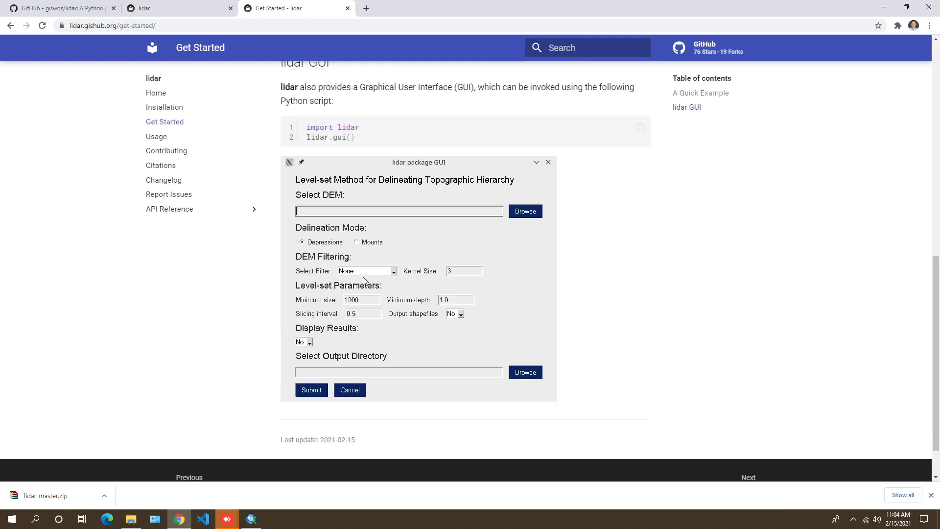
pyautogui.scroll(5, 365, 280)
pyautogui.scroll(5, 365, 281)
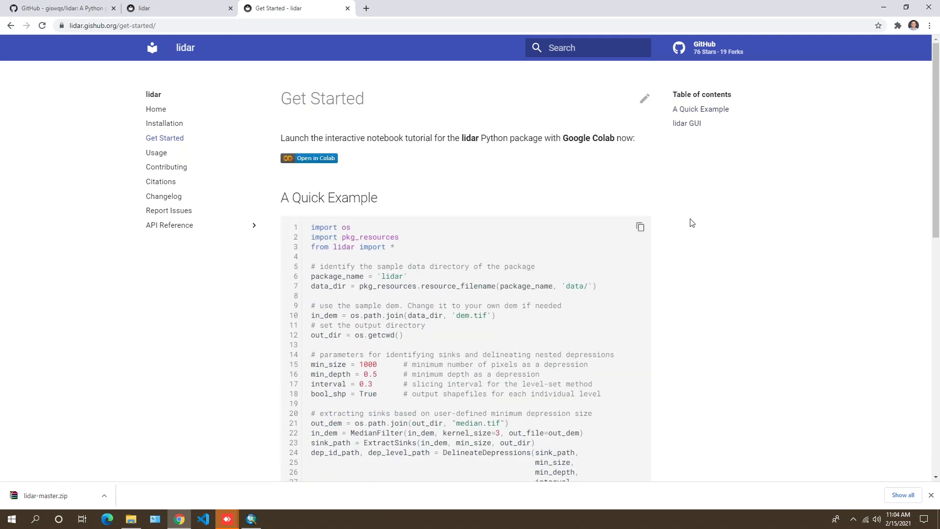
# - Return to the extracted files in File Explorer and rename the inner lidar-master folder as lidar
pyautogui.click(130, 519)
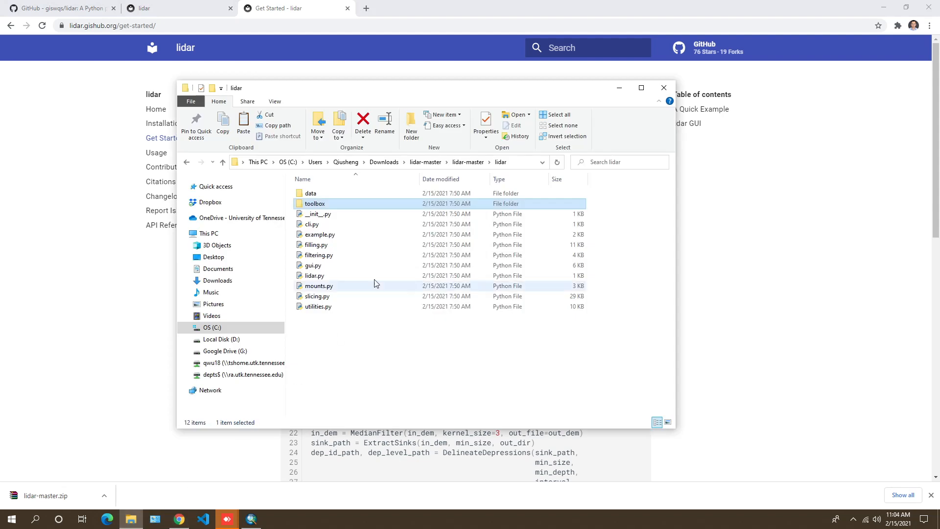
pyautogui.click(417, 162)
pyautogui.click(334, 193)
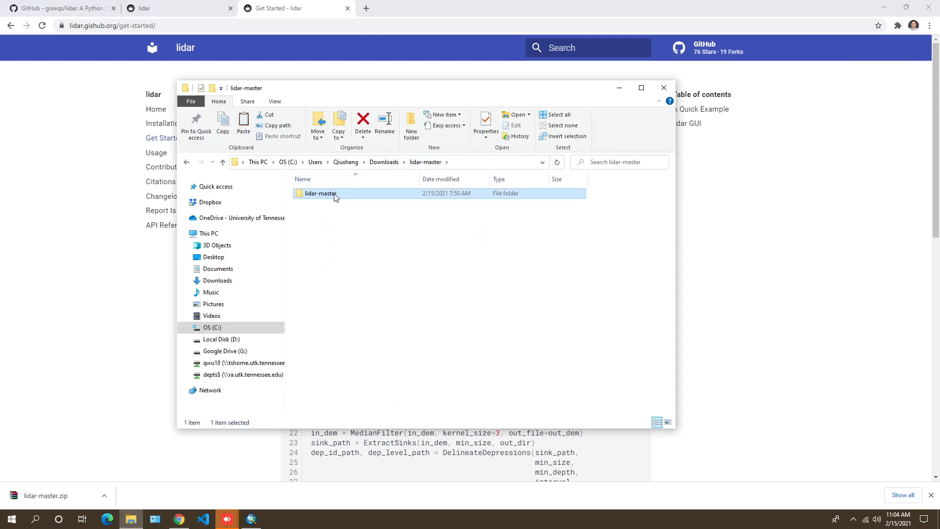
pyautogui.click(344, 193)
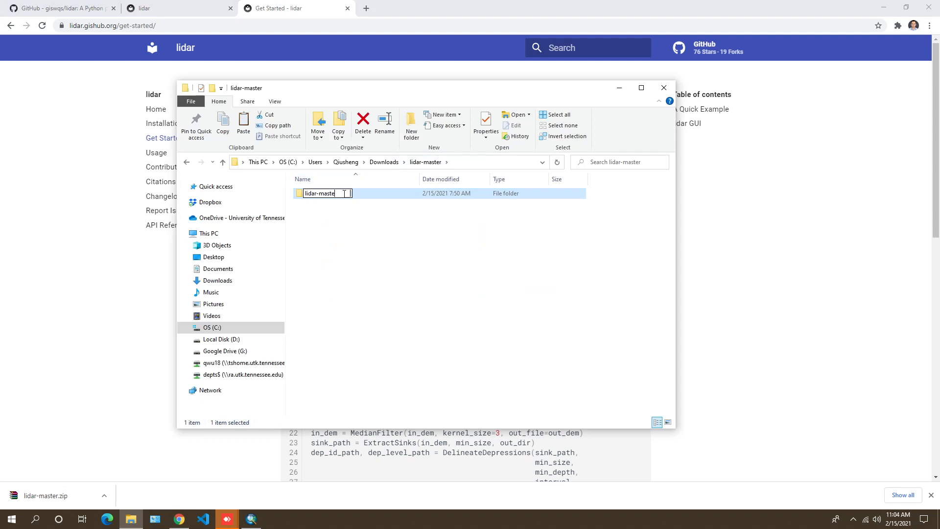
pyautogui.press('BackSpace')
pyautogui.press('BackSpace')
pyautogui.press('BackSpace')
pyautogui.press('BackSpace')
pyautogui.press('BackSpace')
pyautogui.press('Return')
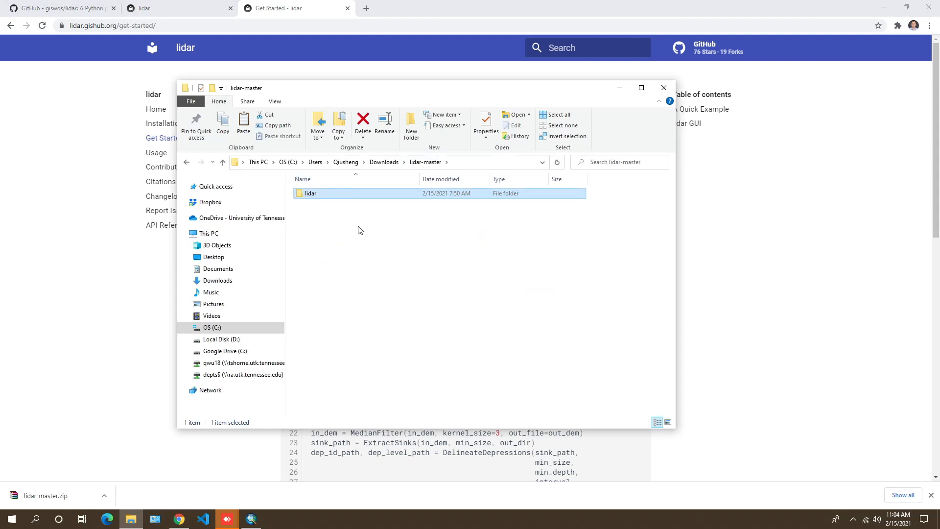
# - Paste a copy of the lidar folder into the ArcGIS folder under Documents and refresh the listing
pyautogui.click(231, 269)
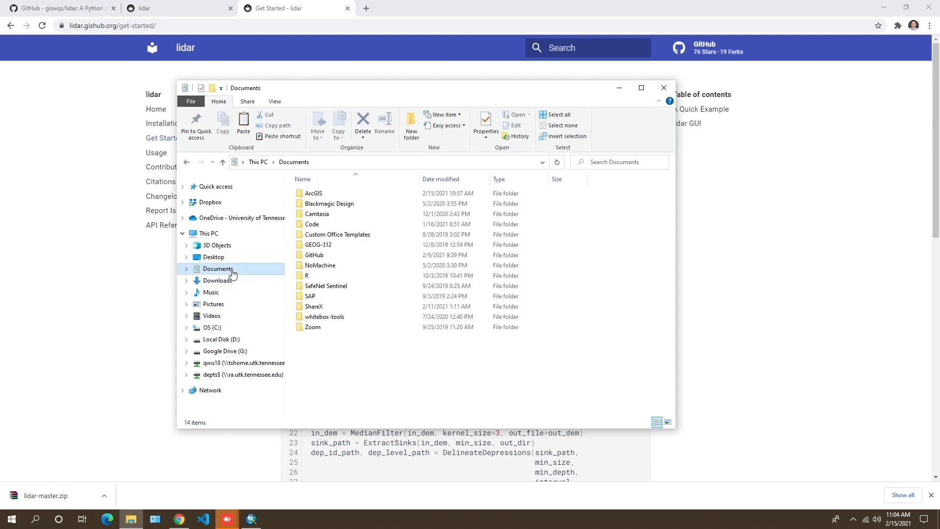
pyautogui.doubleClick(329, 196)
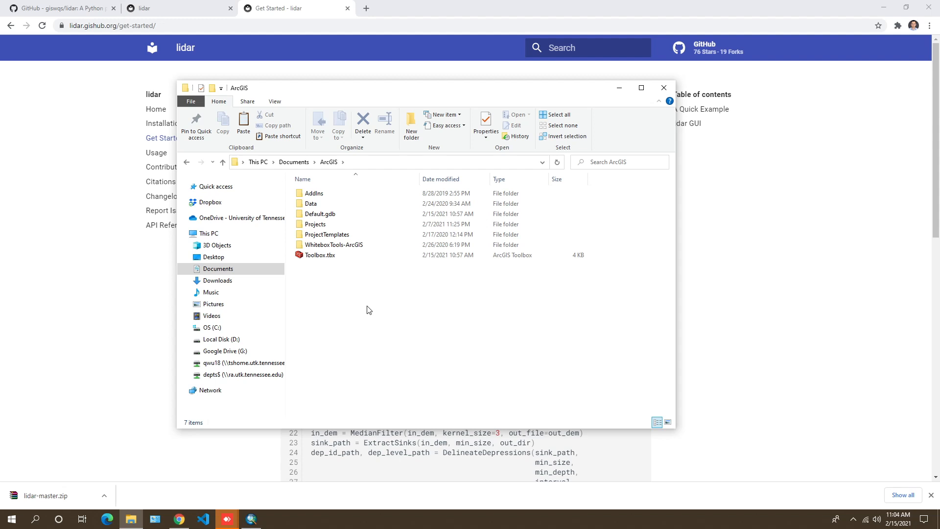
pyautogui.hotkey('ctrl', 'v')
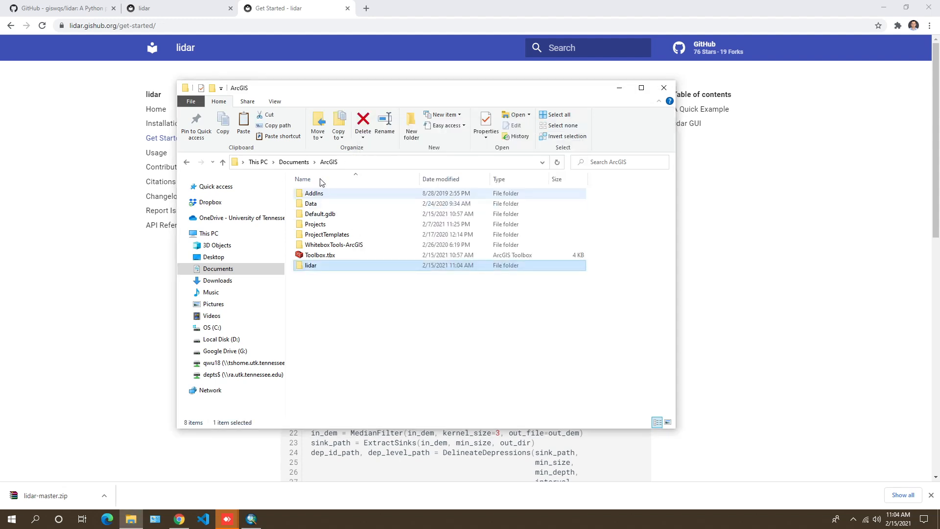
pyautogui.click(396, 346)
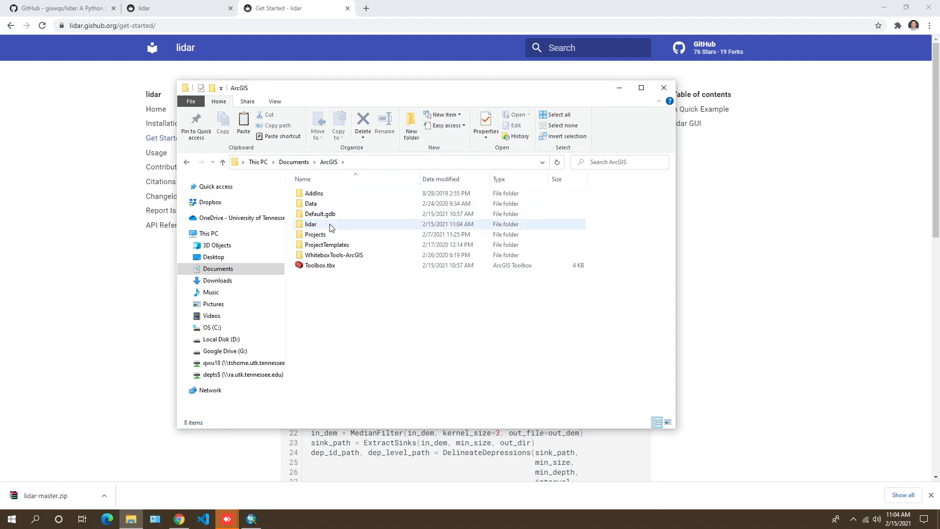
# - Switch to ArcMap and refresh the Home - Documents\ArcGIS folder in the catalog tree
pyautogui.click(251, 518)
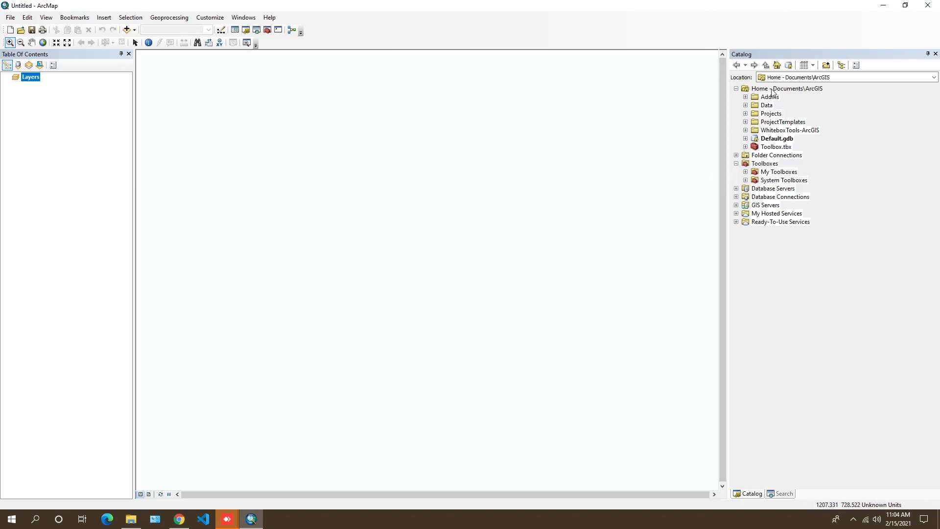
pyautogui.click(808, 88)
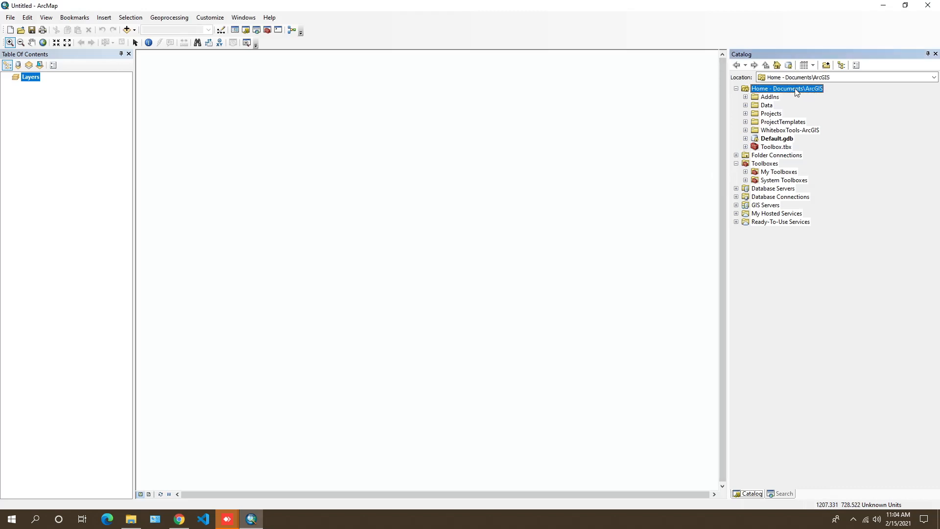
pyautogui.click(826, 66)
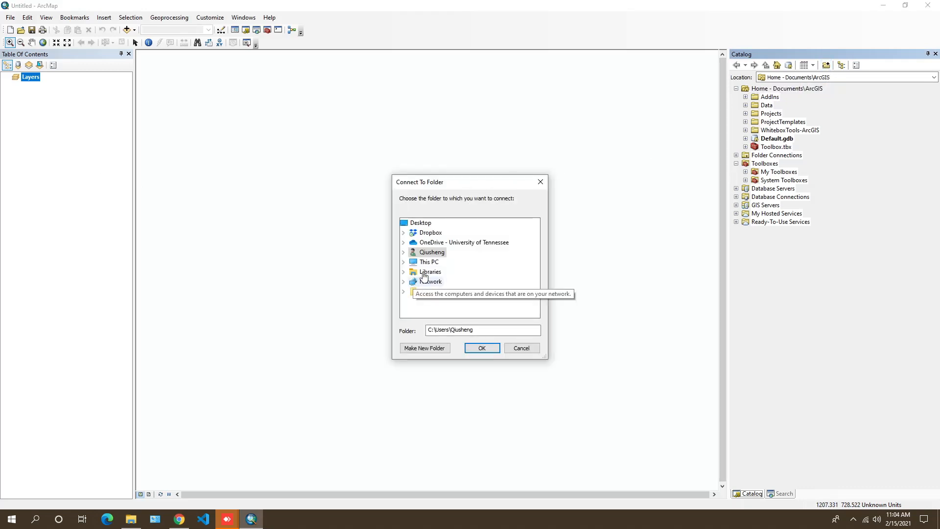
pyautogui.click(521, 349)
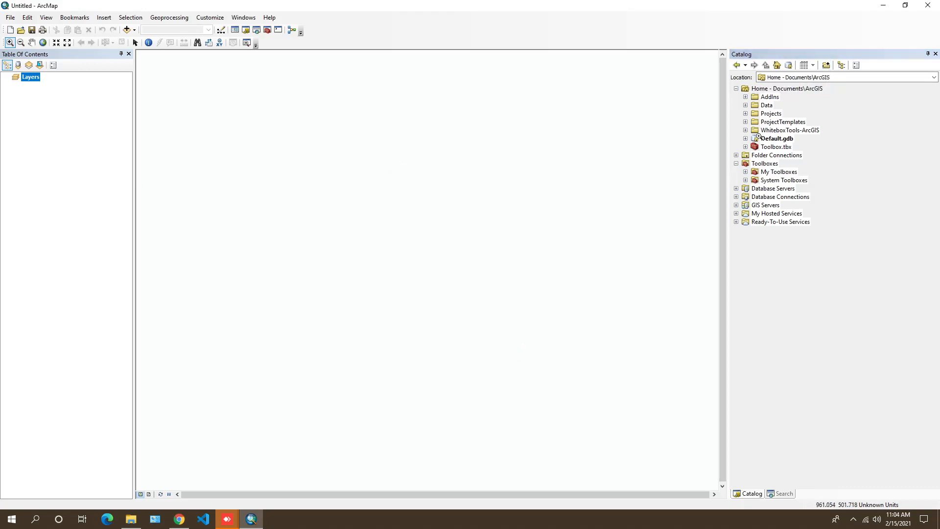
pyautogui.click(788, 88)
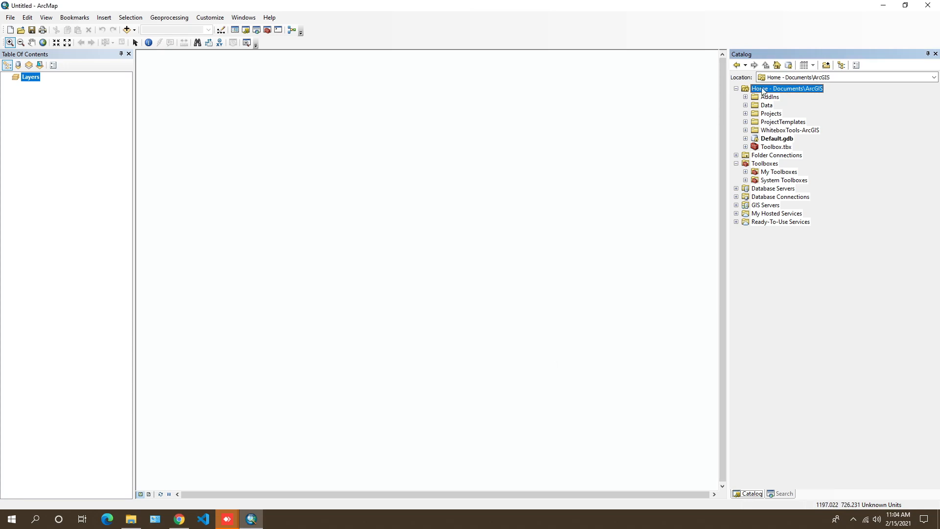
pyautogui.rightClick(769, 93)
pyautogui.click(796, 137)
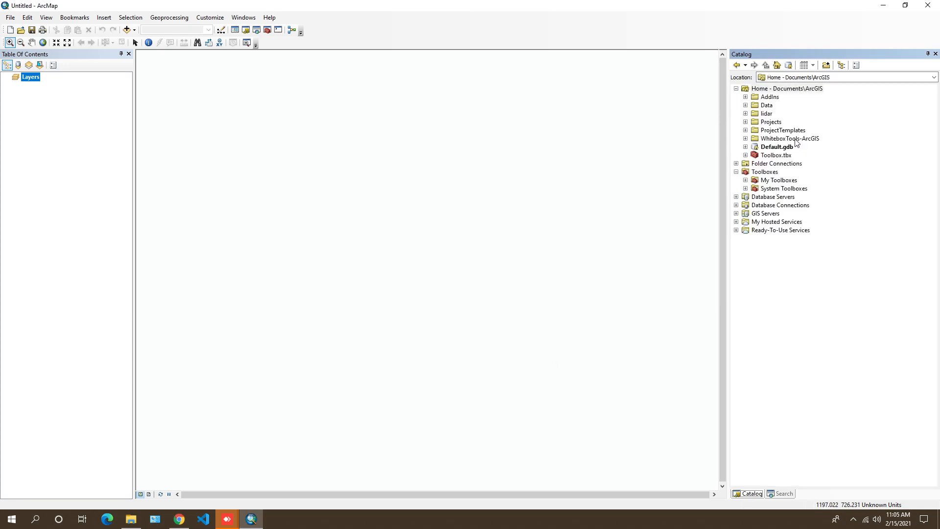
# - Expand the lidar folder in the catalog tree through lidar and toolbox to list the ArcGIS Hydrology Analyst.tbx tools
pyautogui.click(767, 113)
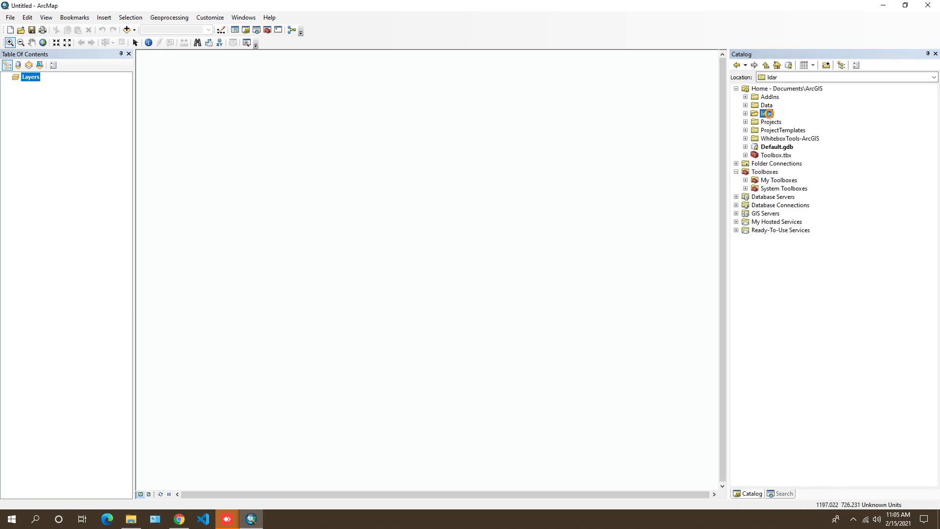
pyautogui.doubleClick(767, 113)
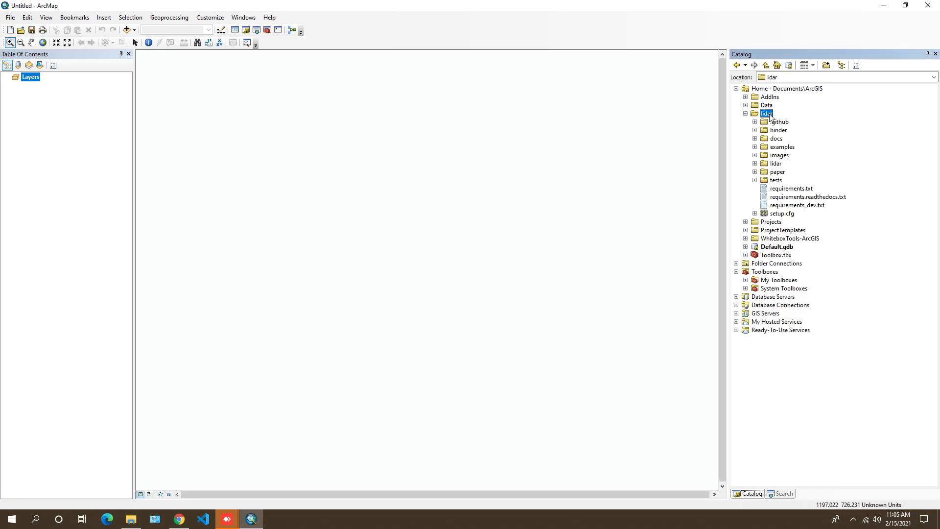
pyautogui.doubleClick(775, 164)
pyautogui.doubleClick(783, 181)
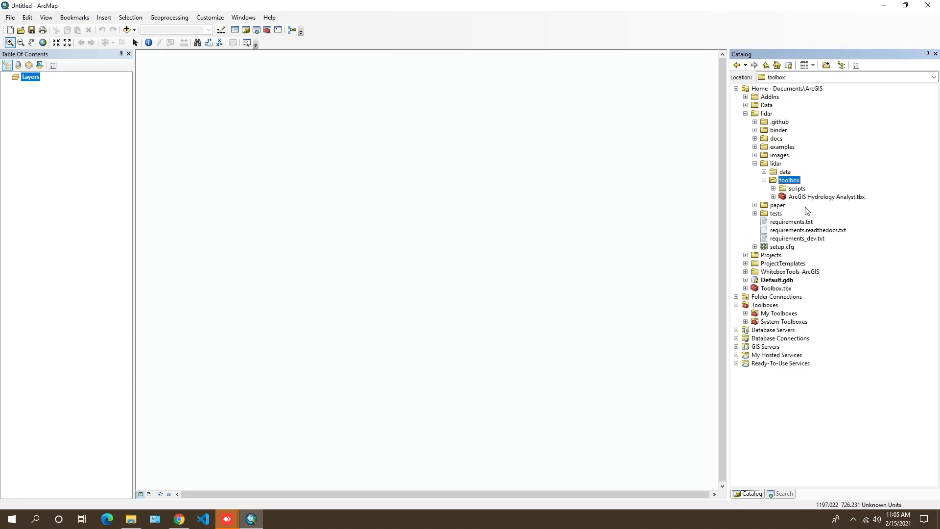
pyautogui.doubleClick(809, 196)
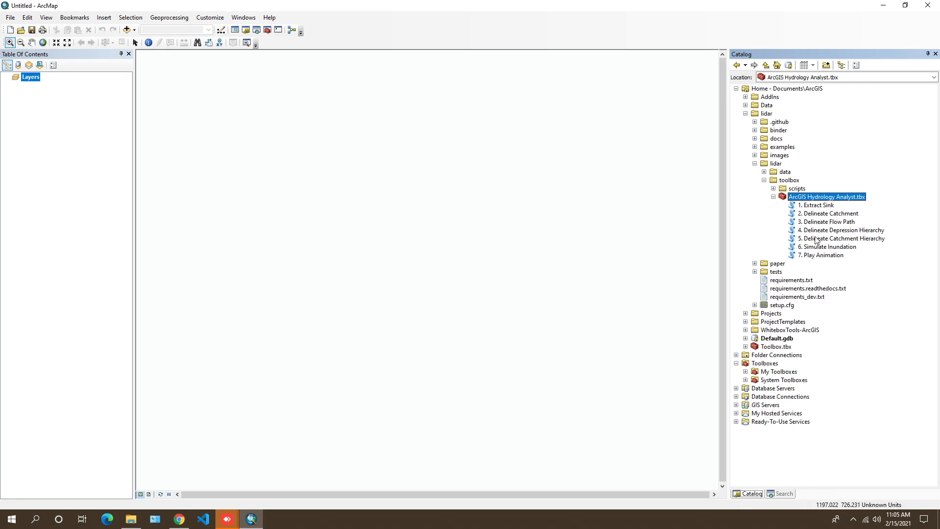
# - Review the tools in the ArcGIS Hydrology Analyst toolbox, from 1. Extract Sink through 7. Play Animation
pyautogui.click(812, 208)
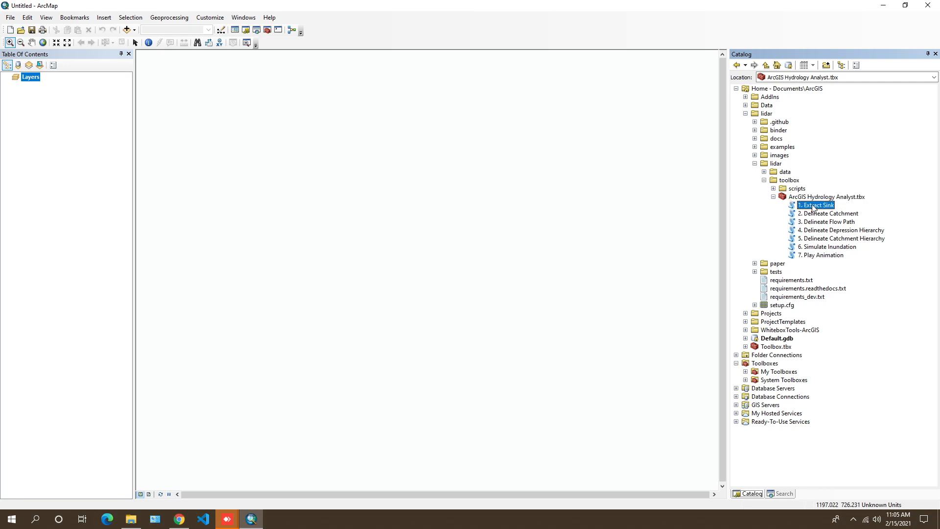
pyautogui.click(813, 215)
pyautogui.click(813, 223)
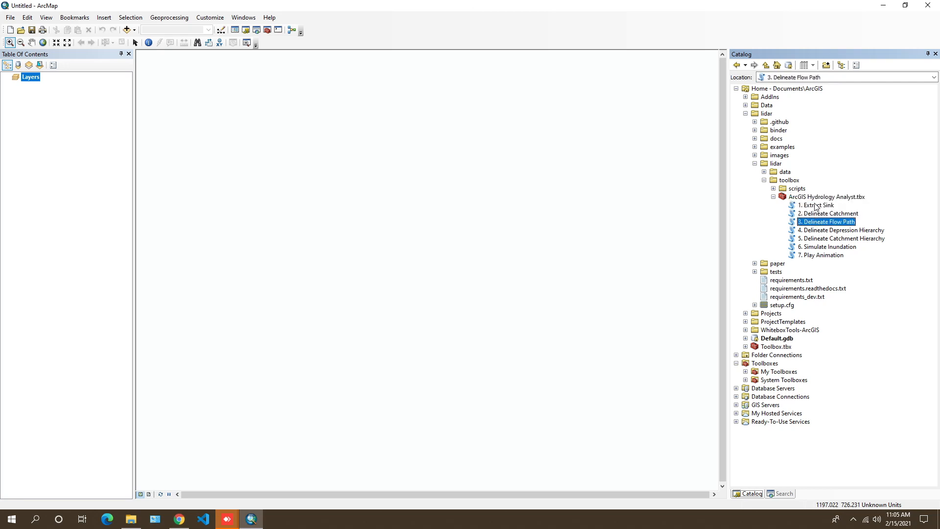
pyautogui.click(815, 206)
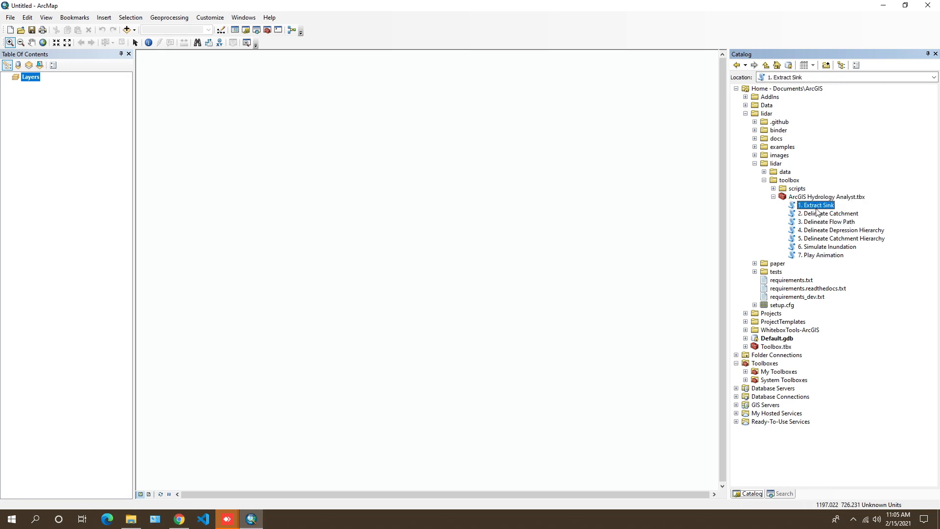
pyautogui.click(812, 231)
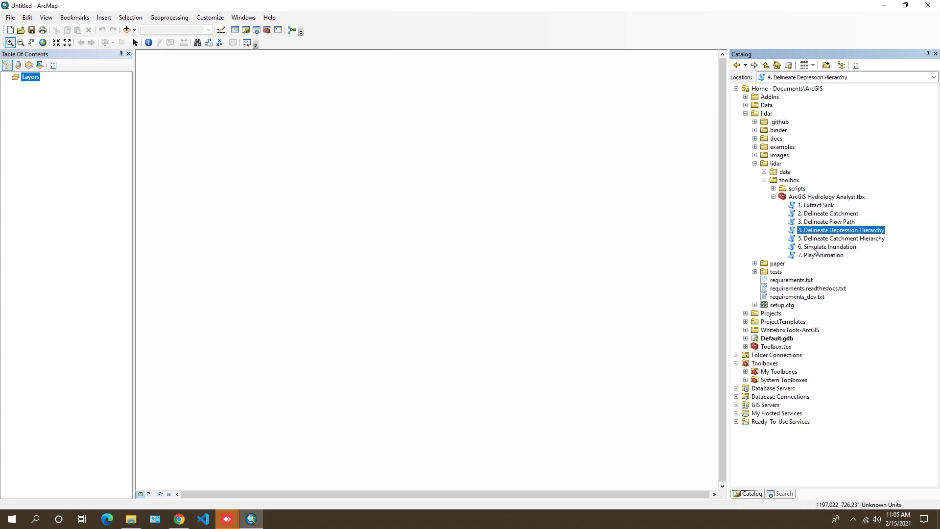
pyautogui.click(815, 256)
pyautogui.click(815, 239)
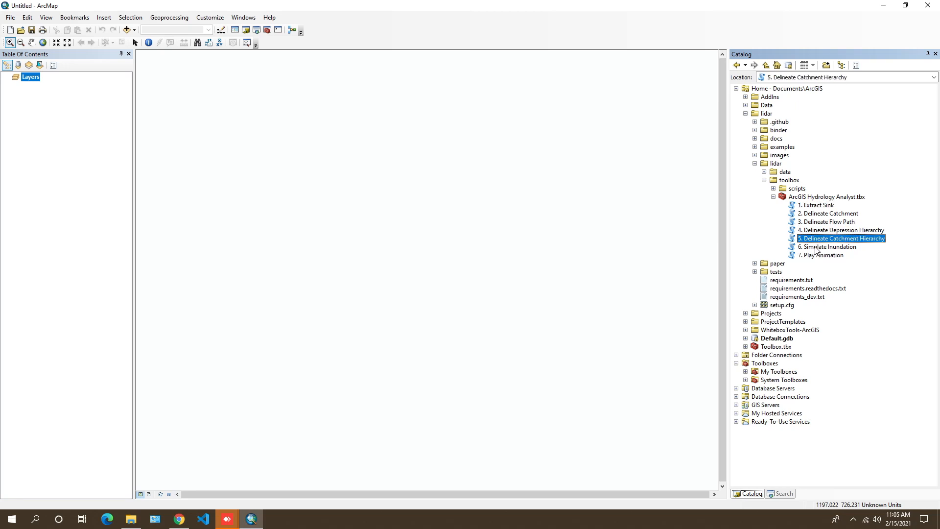
pyautogui.click(815, 246)
pyautogui.click(816, 231)
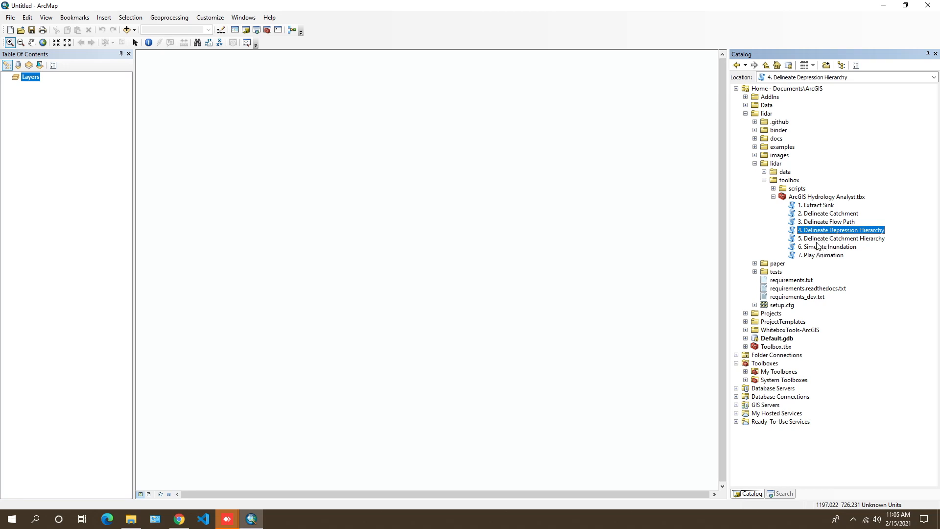
pyautogui.click(816, 205)
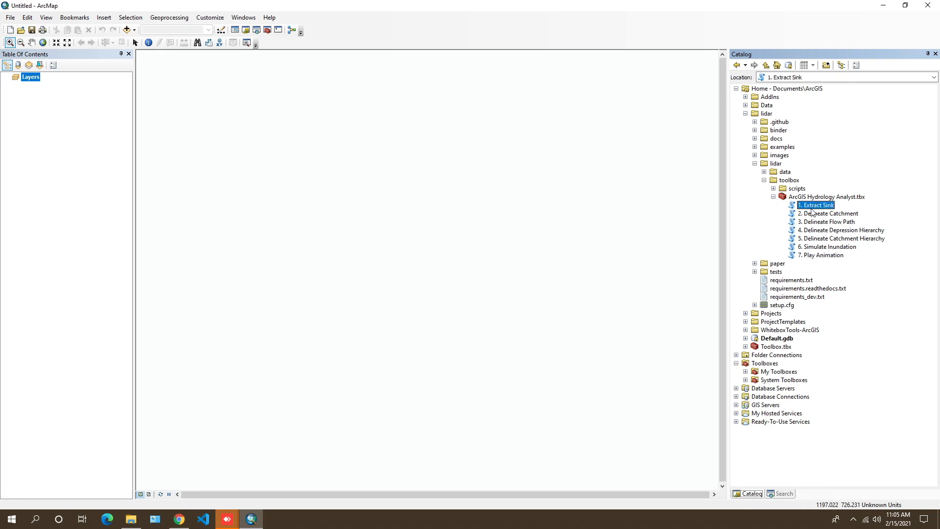
pyautogui.click(815, 226)
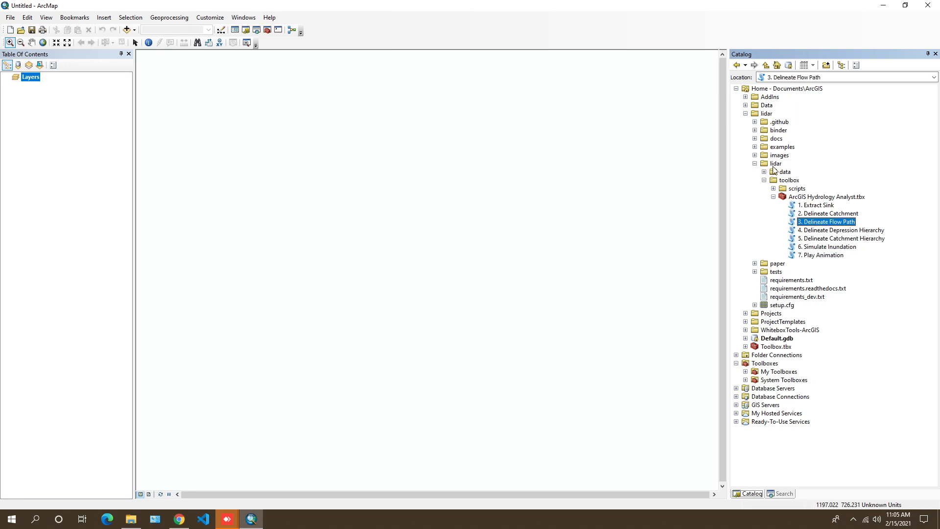
# - Inspect the sample rasters in the inner lidar folder's data folder, and collapse the inner lidar folder
pyautogui.doubleClick(784, 172)
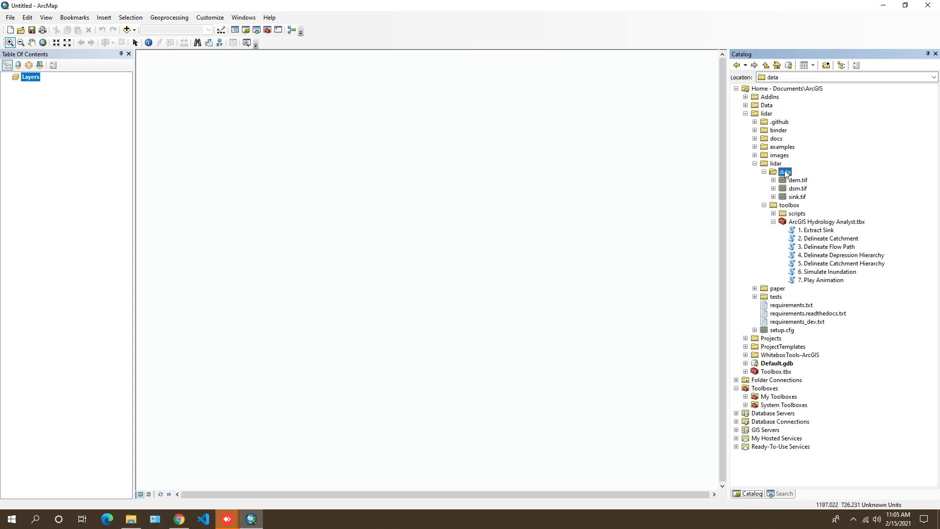
pyautogui.rightClick(785, 172)
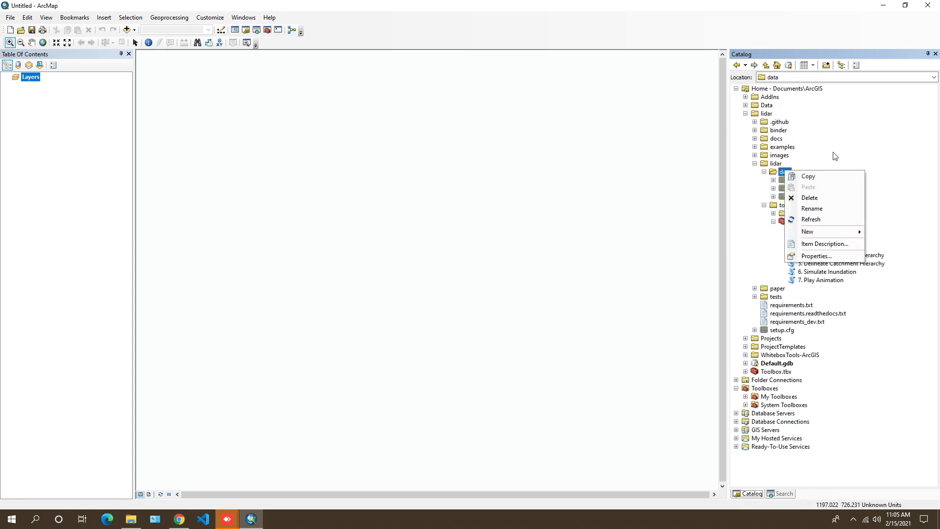
pyautogui.press('Escape')
pyautogui.click(754, 164)
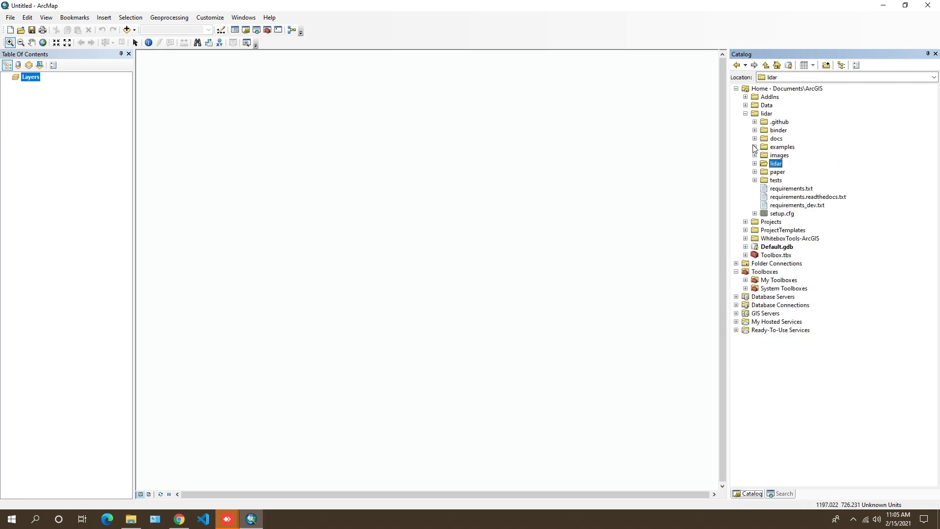
# - Expand the examples\lidar-dem folder and compare its rasters with those in the inner lidar folder's data folder
pyautogui.click(755, 146)
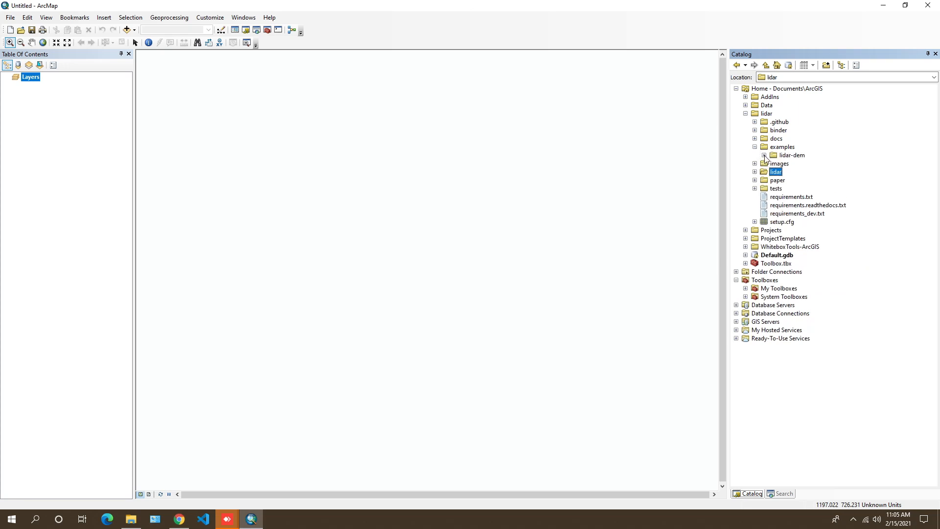
pyautogui.click(765, 155)
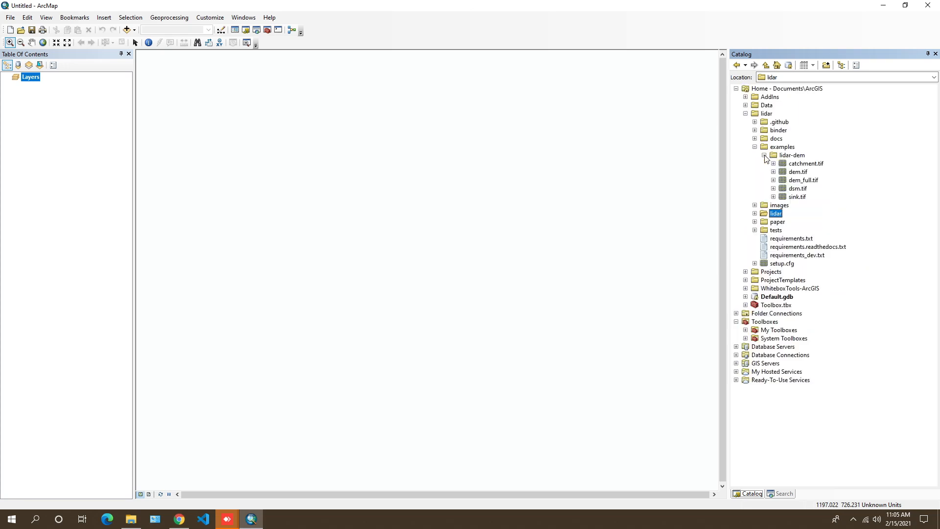
pyautogui.click(800, 182)
pyautogui.doubleClick(777, 214)
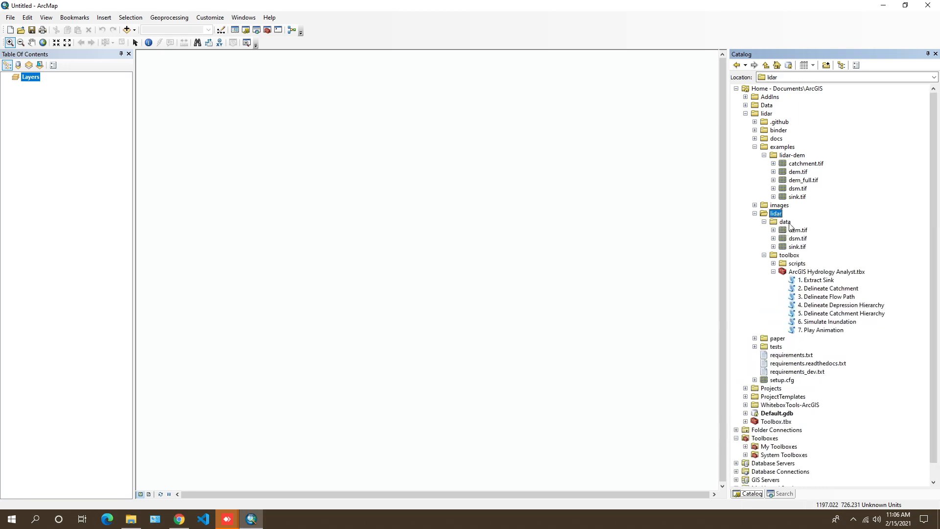
pyautogui.click(802, 165)
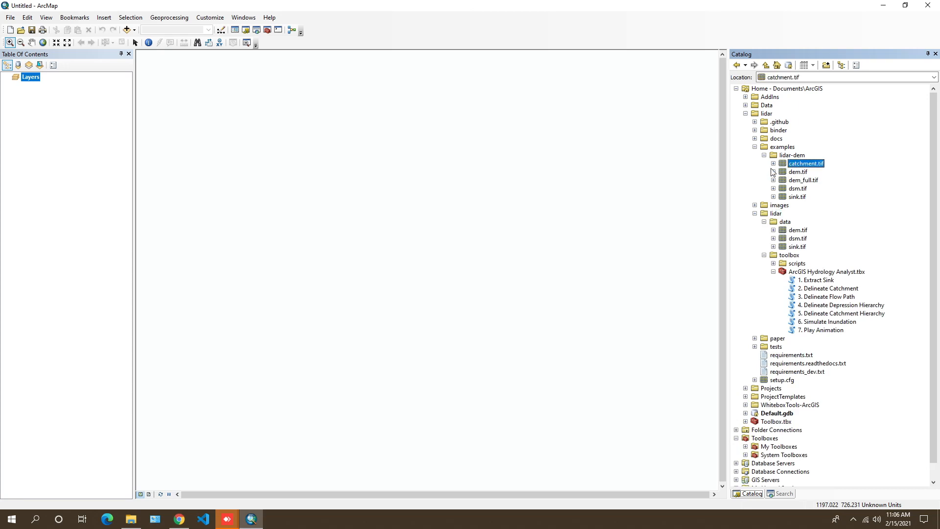
pyautogui.click(754, 213)
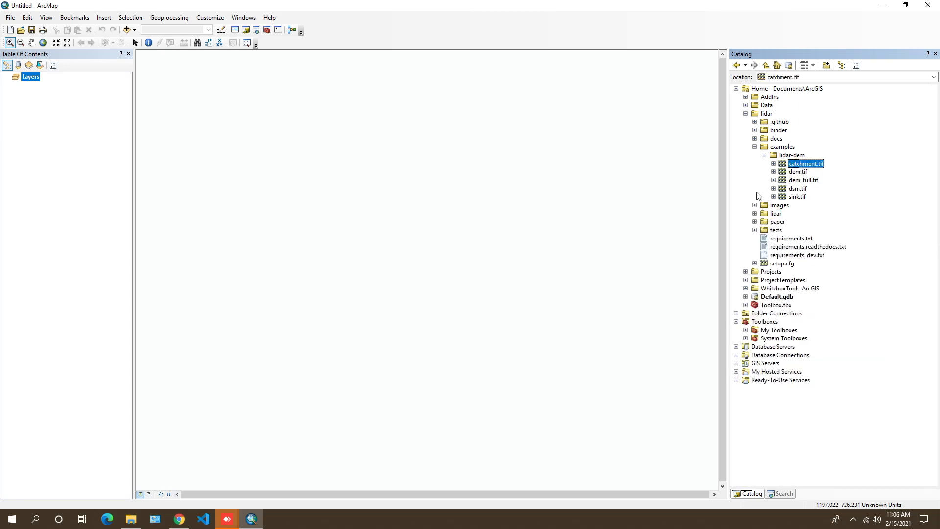
# - Add dem_full.tif from the lidar-dem folder to the map
pyautogui.click(790, 156)
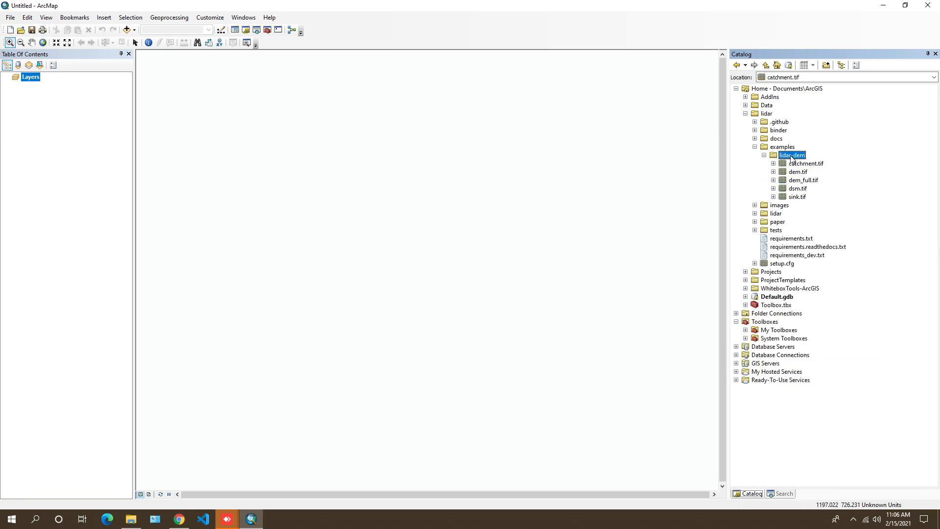
pyautogui.click(804, 182)
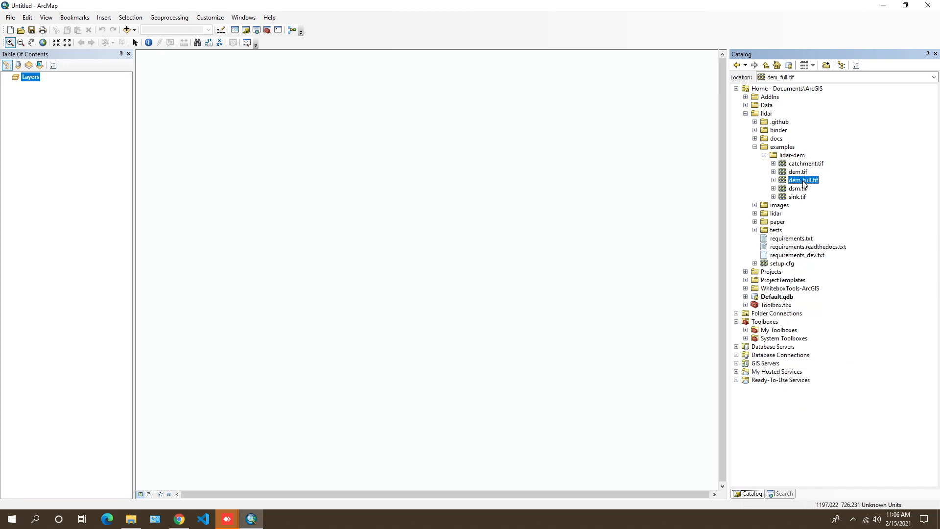
pyautogui.moveTo(804, 183); pyautogui.dragTo(521, 198)
pyautogui.click(465, 246)
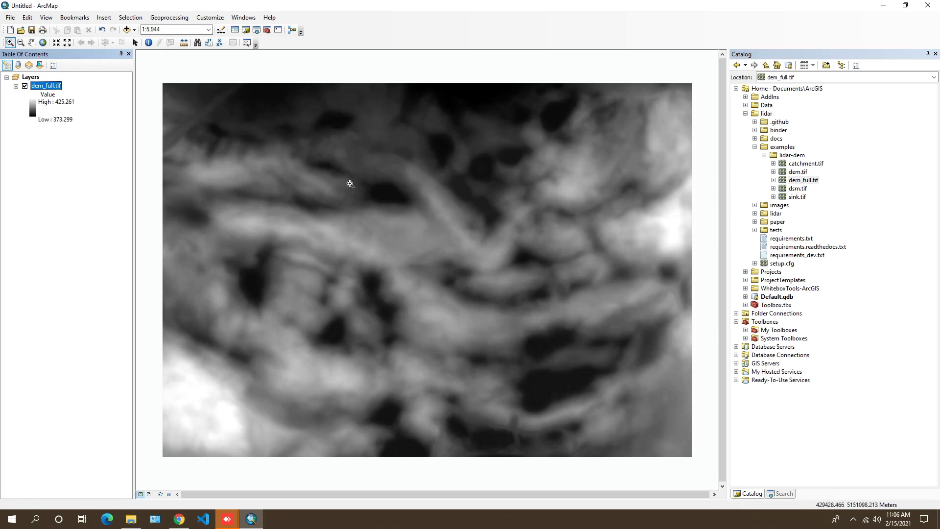
# - Open the Image Analysis window, select dem_full.tif in it, and enlarge the window to show all processing options
pyautogui.click(243, 19)
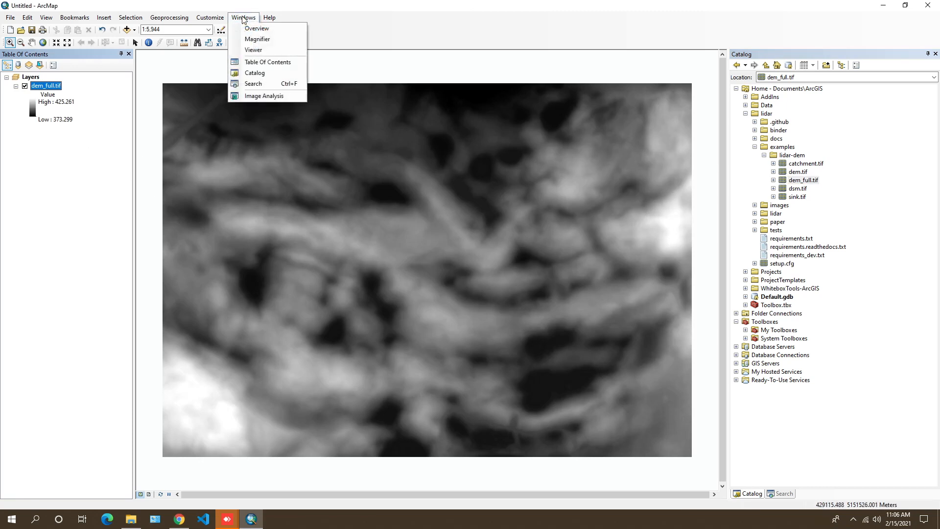
pyautogui.click(265, 97)
pyautogui.moveTo(814, 126); pyautogui.dragTo(649, 70)
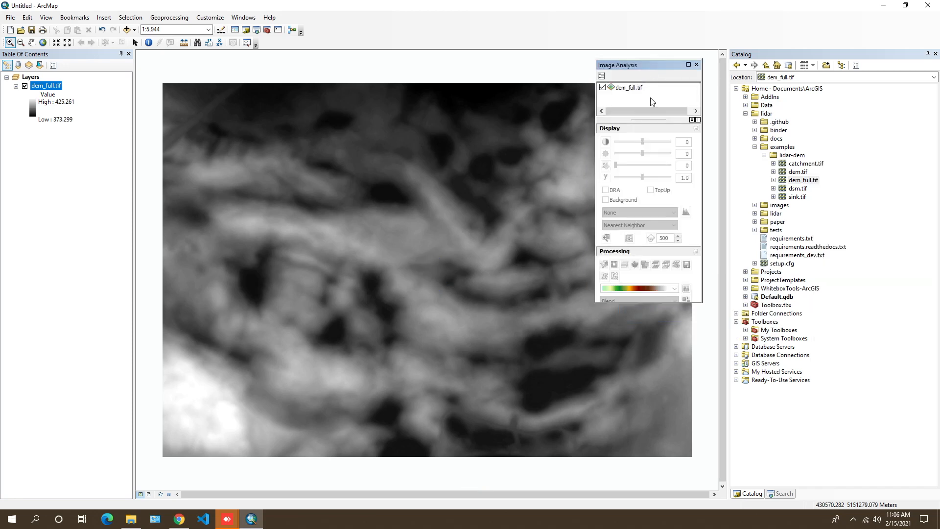
pyautogui.click(629, 88)
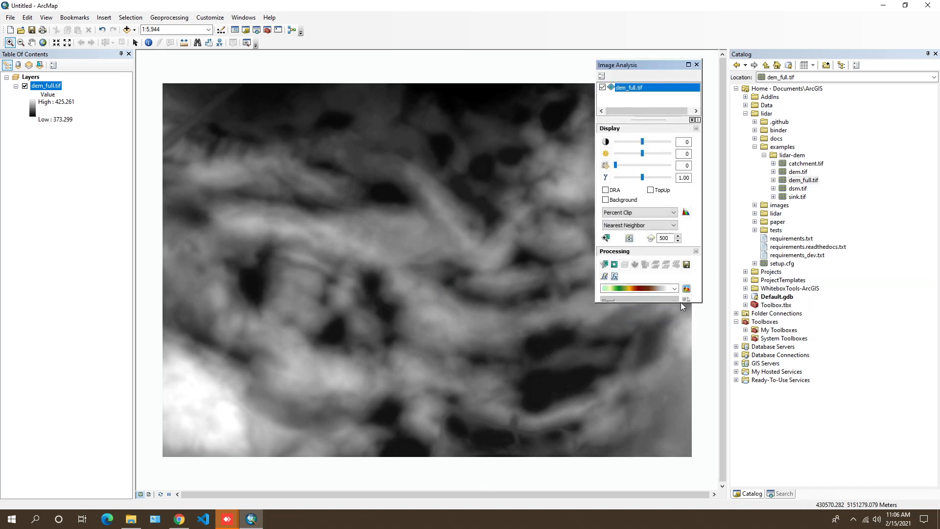
pyautogui.moveTo(691, 303); pyautogui.dragTo(684, 399)
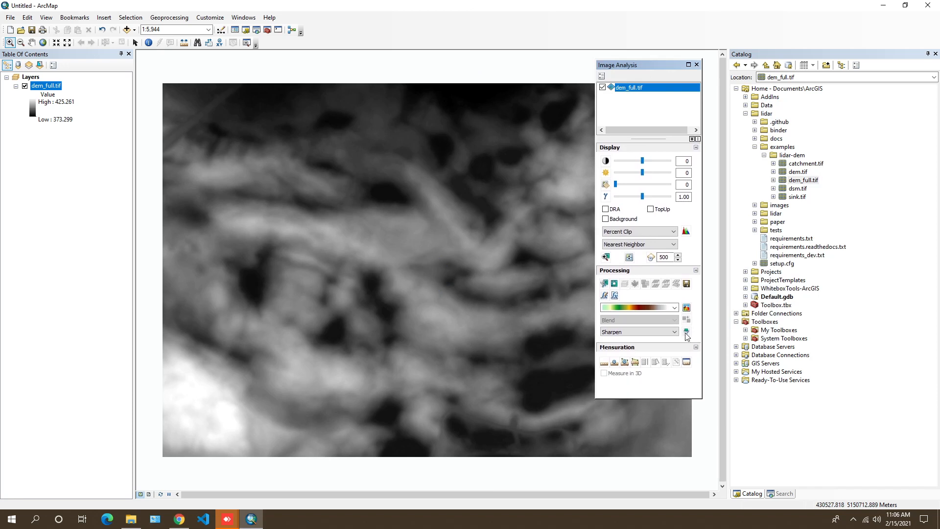
# - Create a shaded relief layer from dem_full.tif and close the Image Analysis window
pyautogui.click(686, 307)
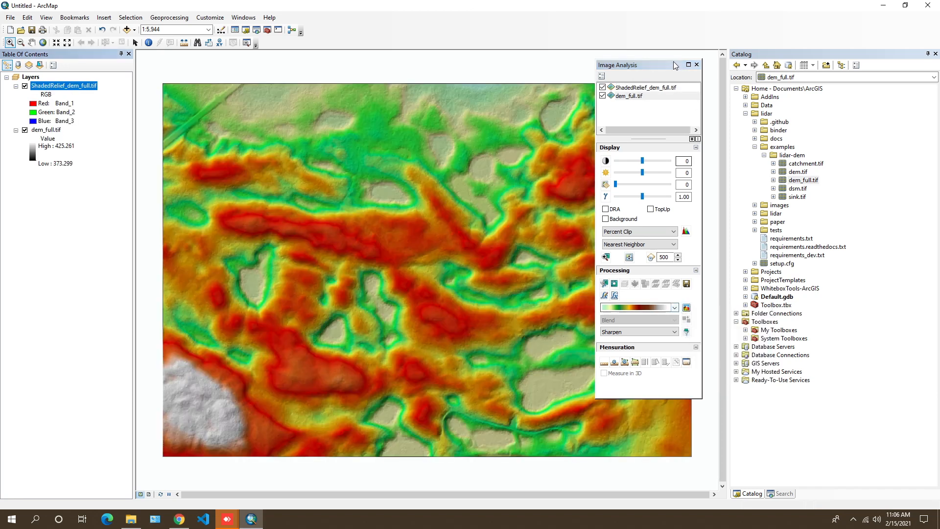
pyautogui.moveTo(658, 64); pyautogui.dragTo(668, 59)
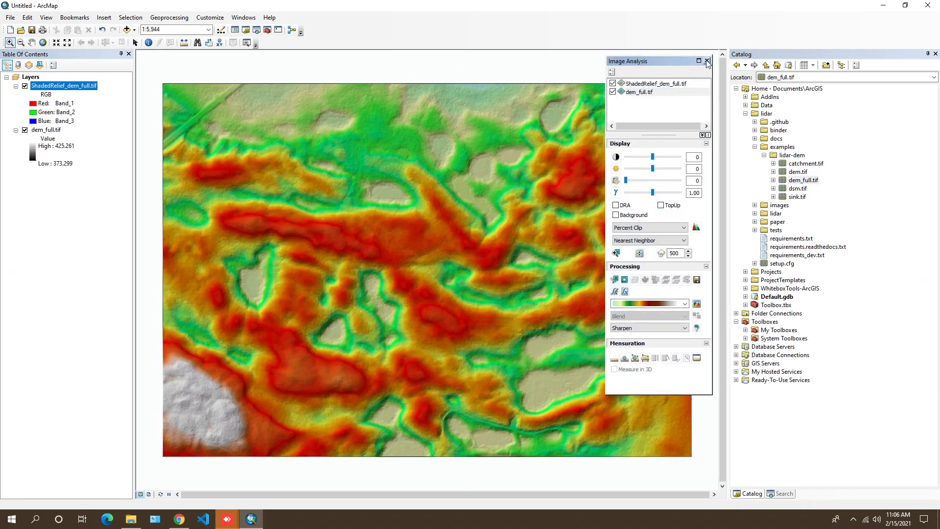
pyautogui.click(707, 60)
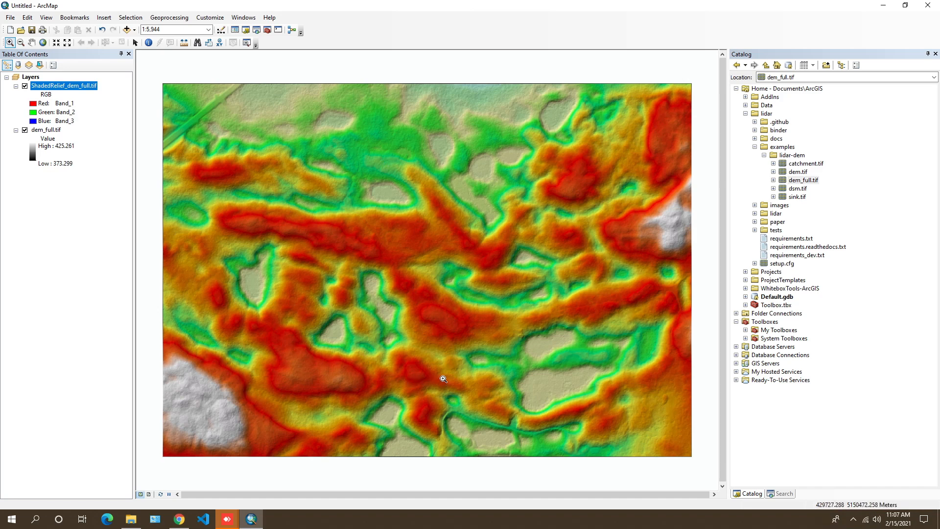
# - Open the 1. Extract Sink tool from the ArcGIS Hydrology Analyst toolbox and move its dialog toward the map's centre
pyautogui.doubleClick(776, 214)
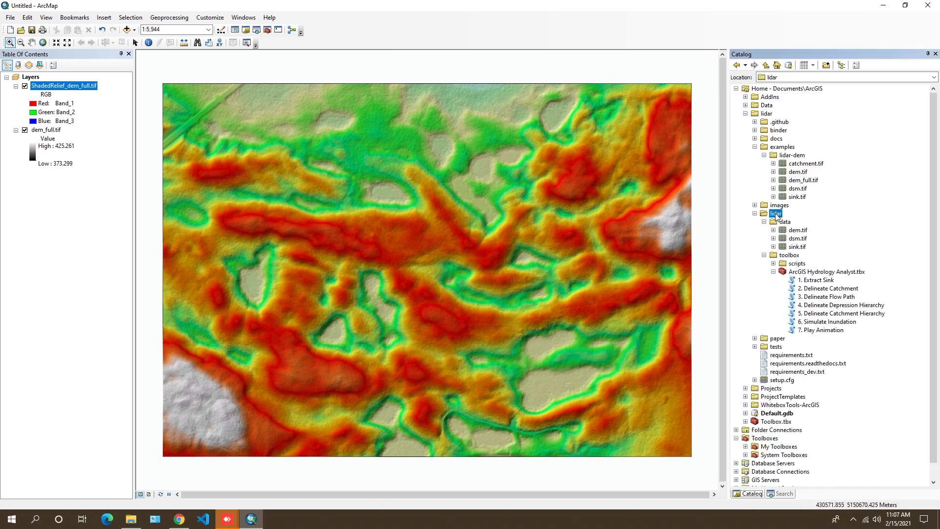
pyautogui.click(818, 272)
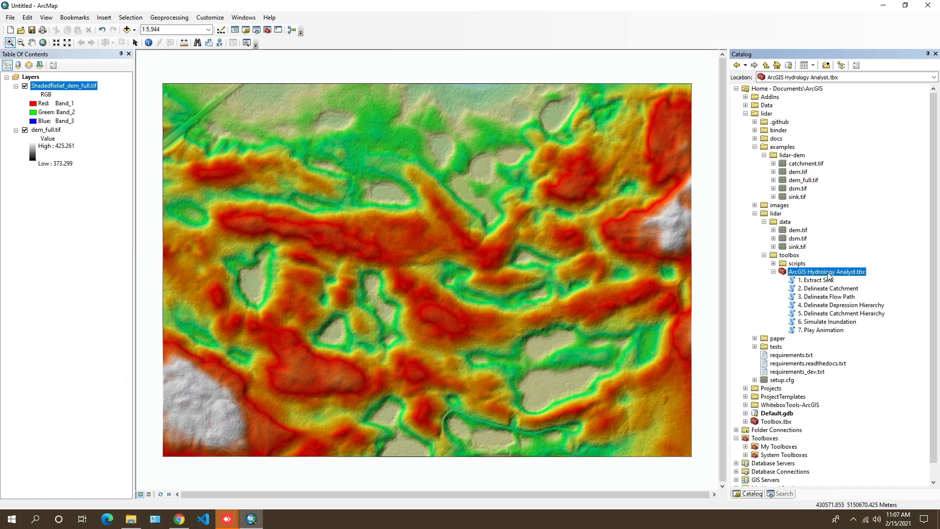
pyautogui.click(814, 281)
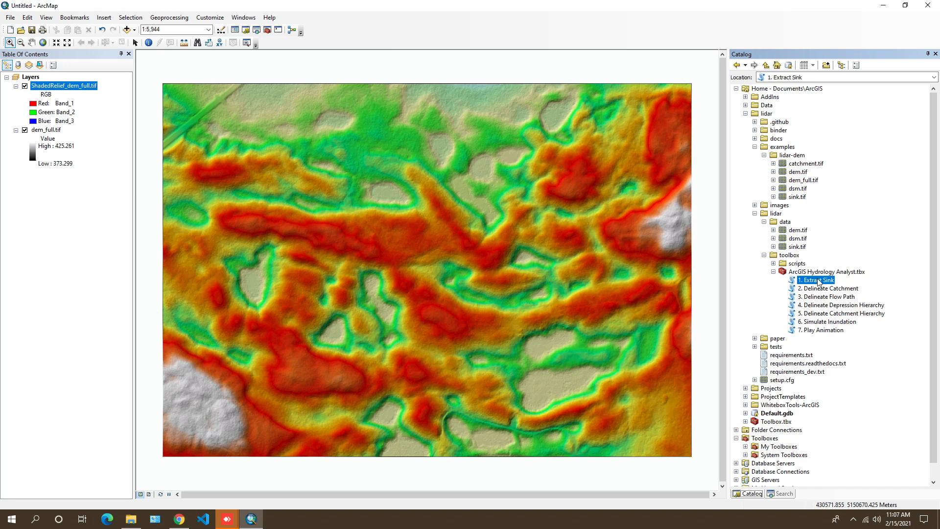
pyautogui.doubleClick(817, 280)
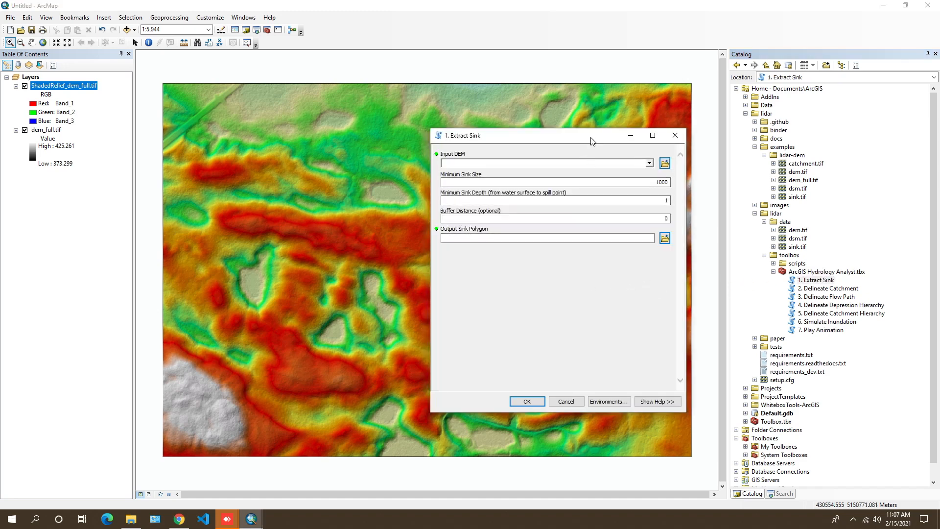
pyautogui.moveTo(591, 141); pyautogui.dragTo(506, 155)
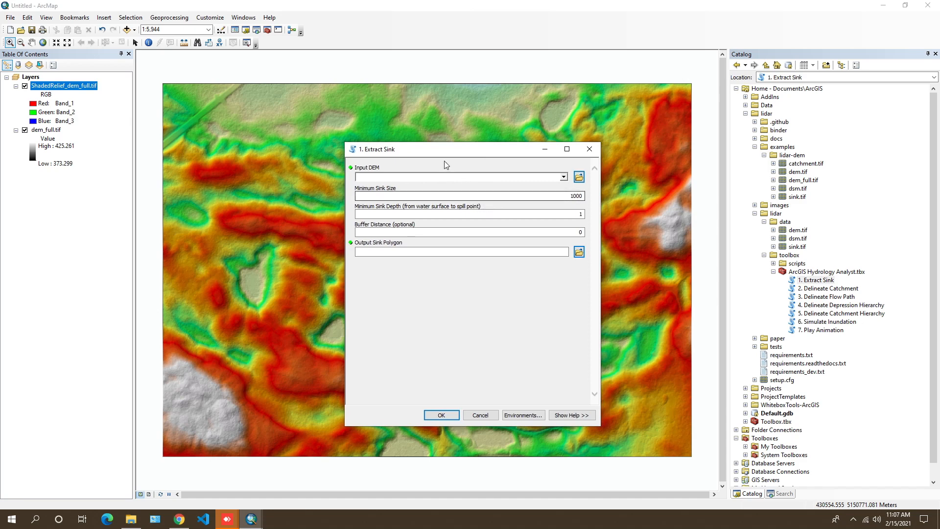
# - Open the Sink tool from the Spatial Analyst Hydrology toolset, compare its parameters with the Extract Sink dialog, and close it
pyautogui.moveTo(467, 142); pyautogui.dragTo(489, 209)
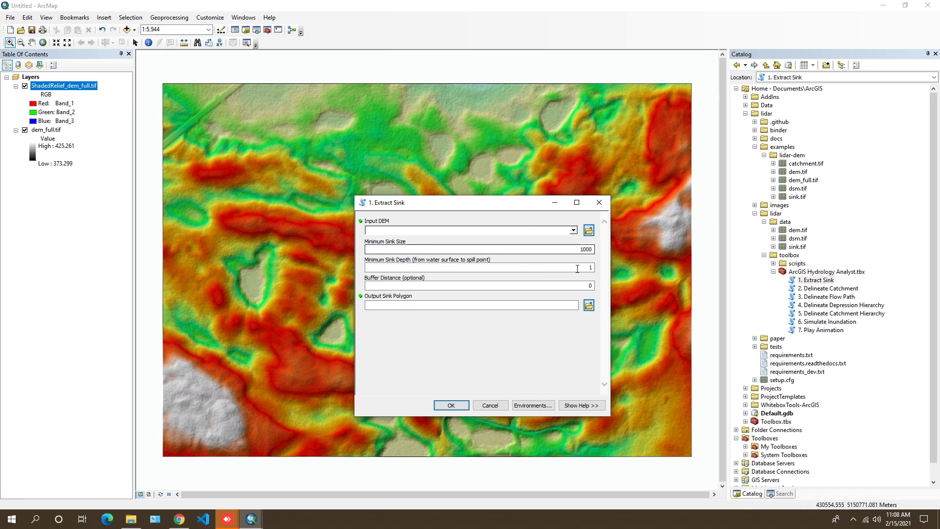
pyautogui.click(782, 456)
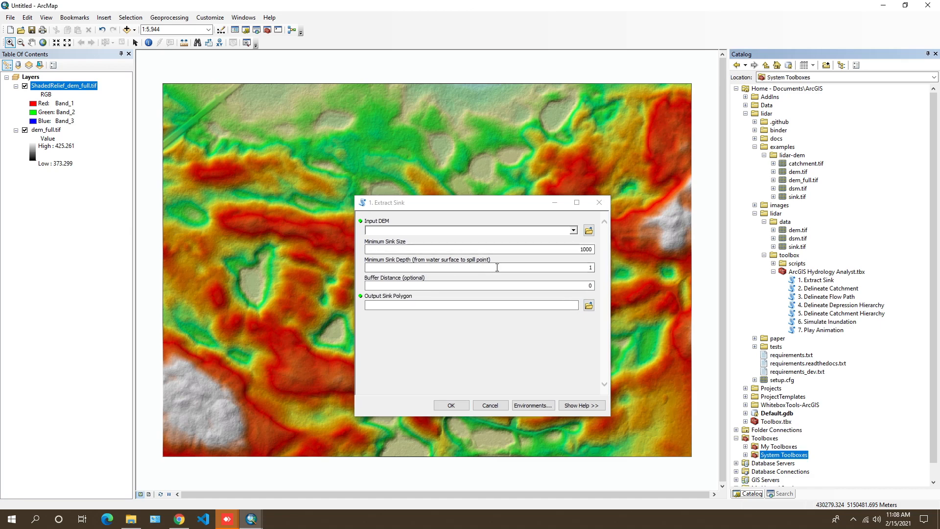
pyautogui.click(587, 285)
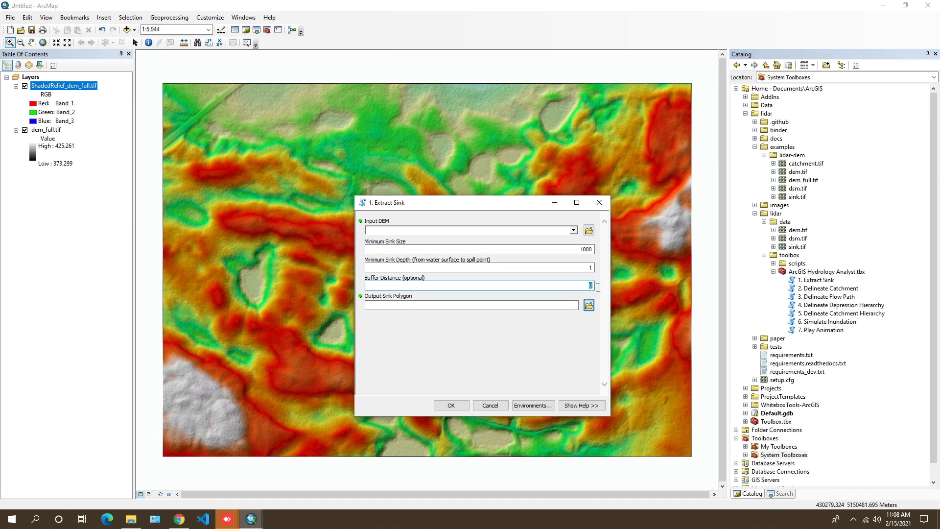
pyautogui.doubleClick(776, 455)
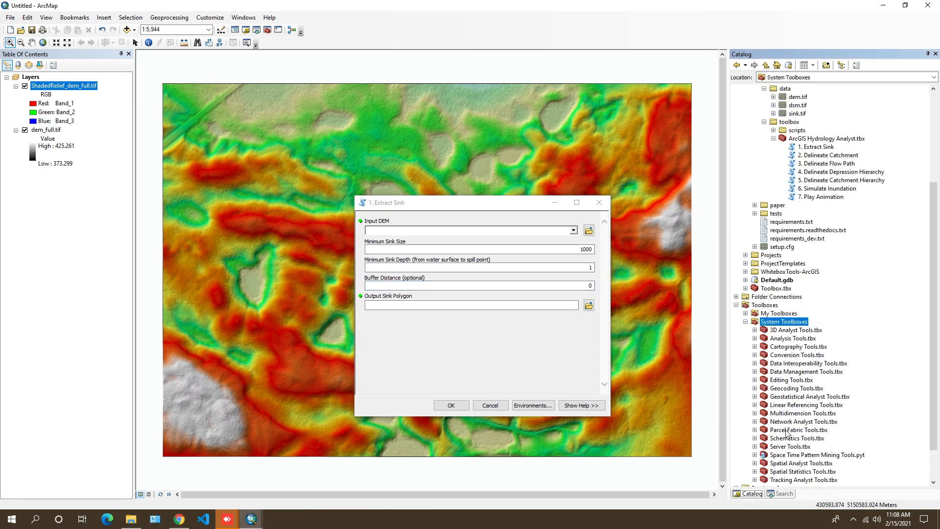
pyautogui.scroll(-2, 793, 410)
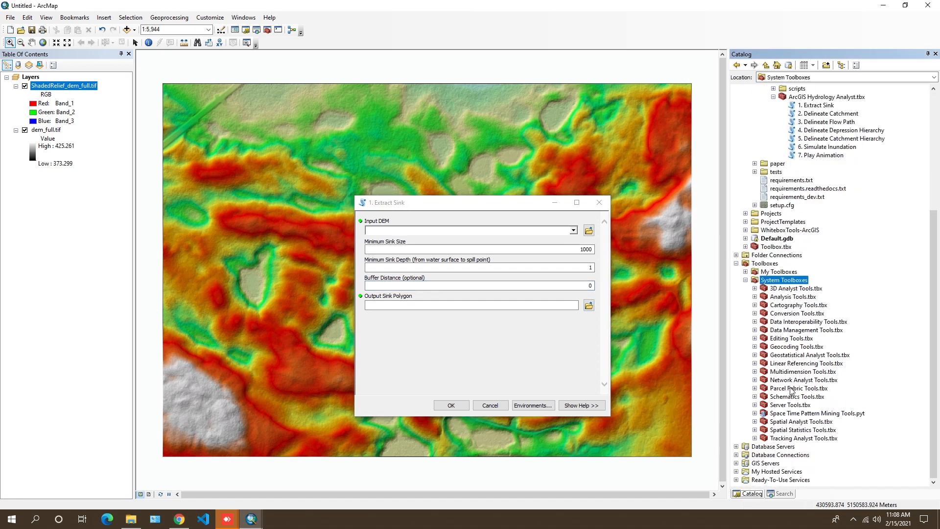
pyautogui.doubleClick(793, 422)
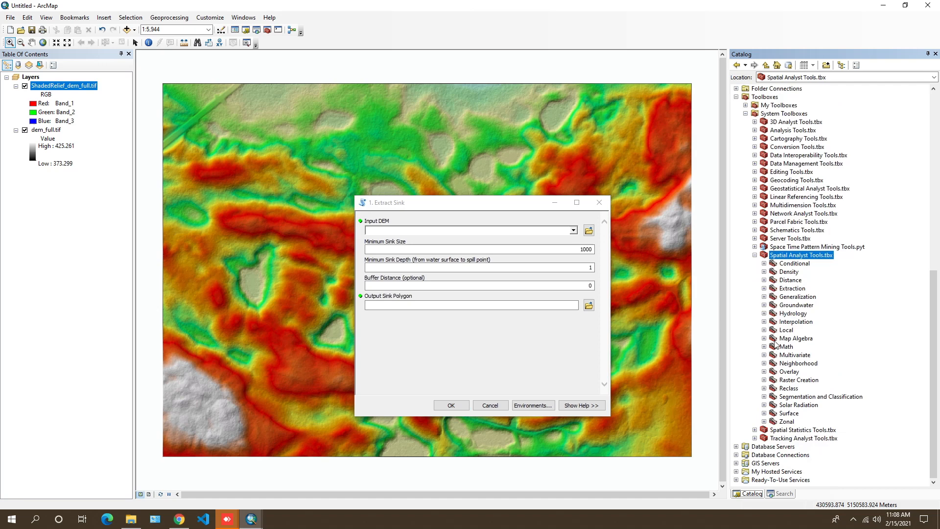
pyautogui.doubleClick(791, 314)
pyautogui.doubleClick(793, 372)
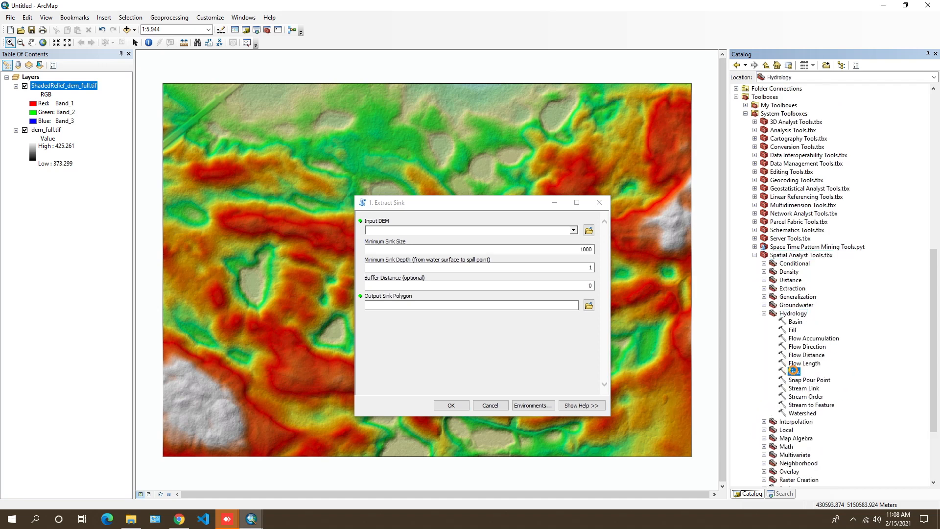
pyautogui.moveTo(545, 142); pyautogui.dragTo(203, 193)
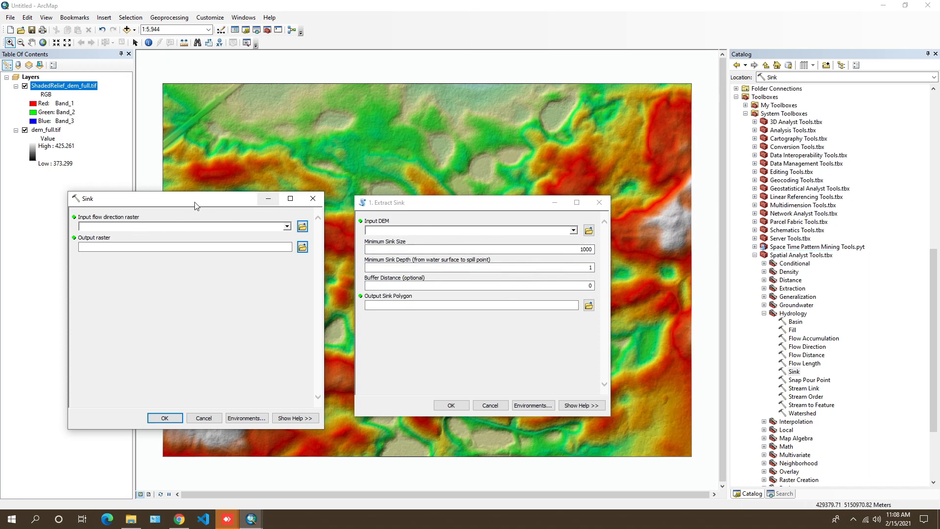
pyautogui.click(312, 198)
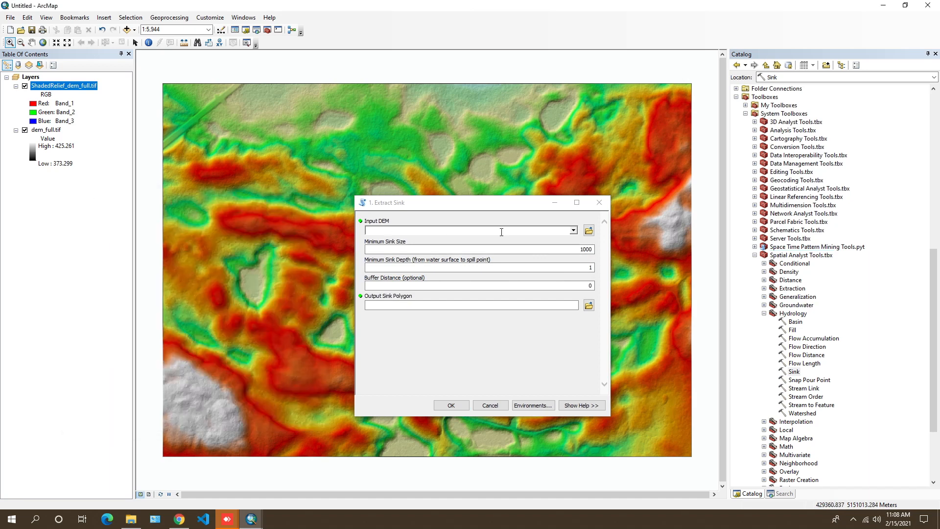
# - Choose dem_full.tif as the input DEM for Extract Sink
pyautogui.click(574, 230)
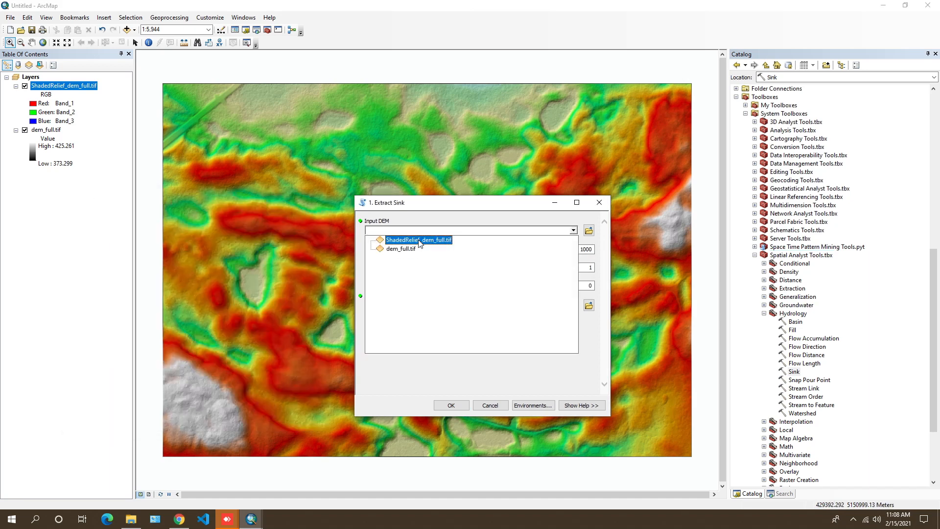
pyautogui.click(401, 249)
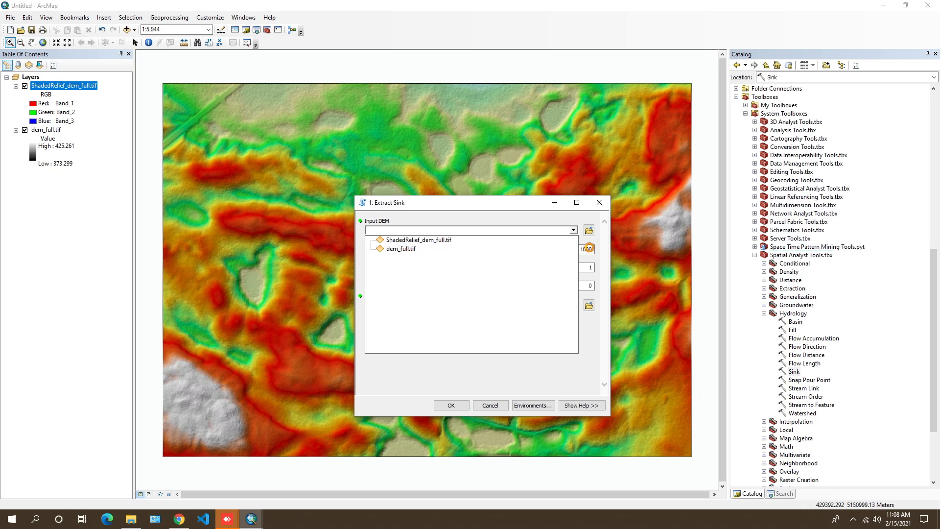
pyautogui.click(588, 248)
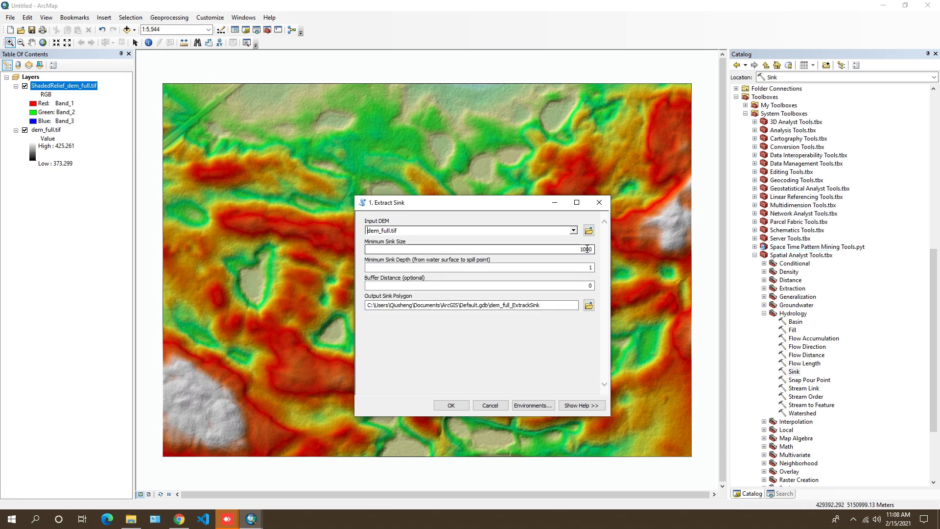
# - Check the cell size of dem_full.tif in its layer source properties and close them without changes
pyautogui.doubleClick(44, 130)
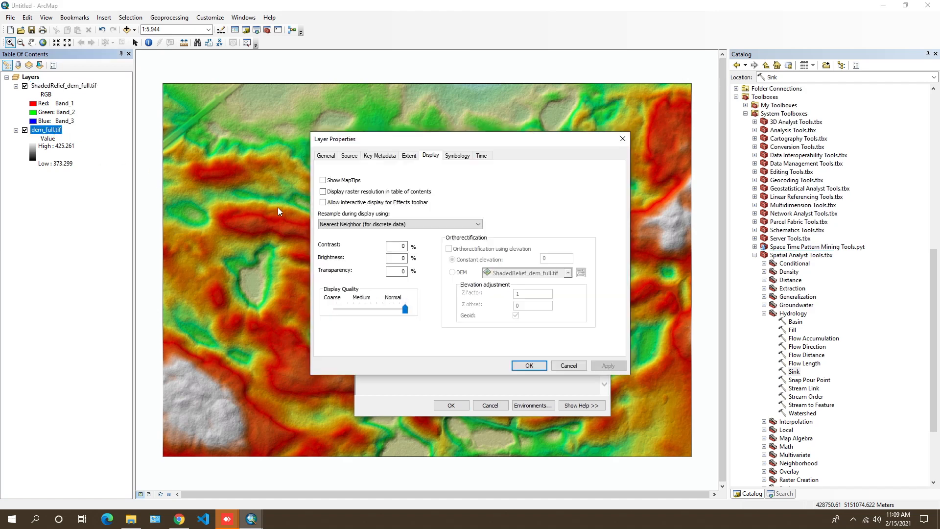
pyautogui.click(325, 155)
pyautogui.click(345, 155)
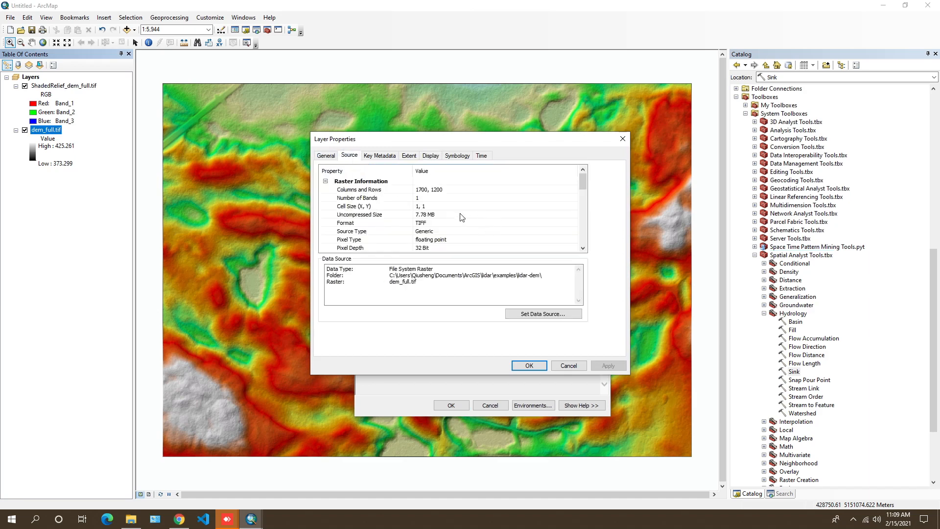
pyautogui.click(402, 207)
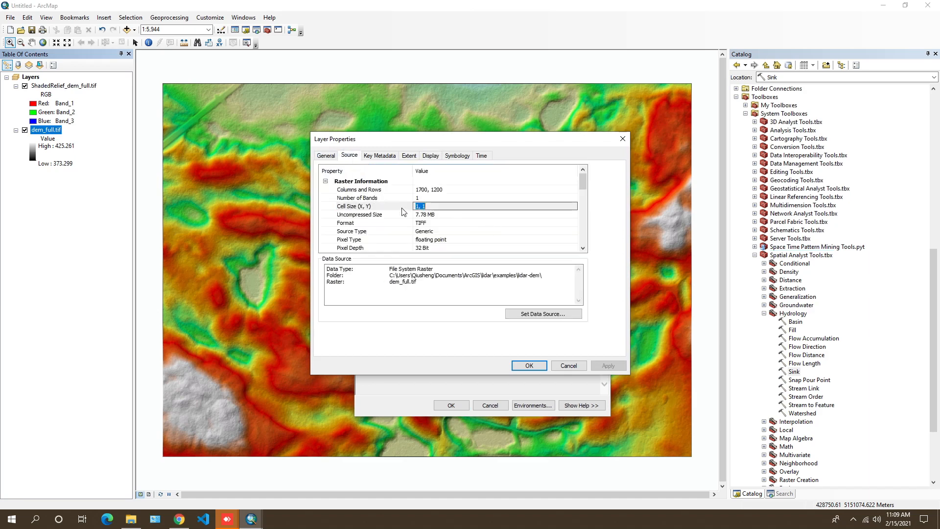
pyautogui.click(567, 366)
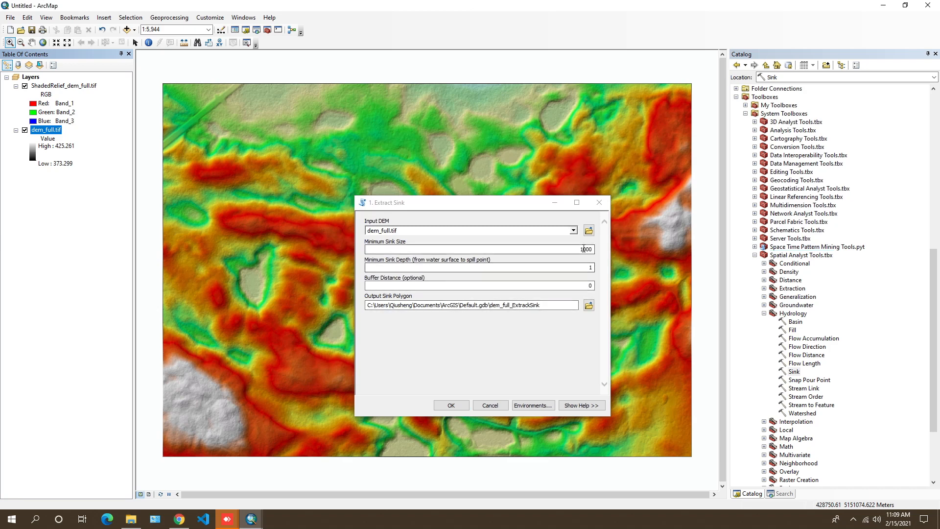
# - Review the minimum sink size, minimum sink depth and buffer distance parameters in the Extract Sink dialog
pyautogui.doubleClick(583, 248)
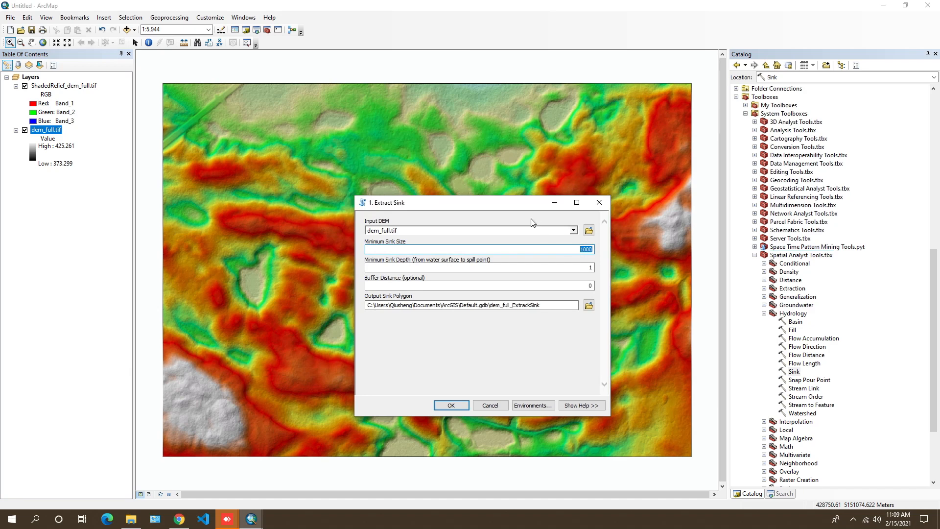
pyautogui.moveTo(509, 206); pyautogui.dragTo(545, 195)
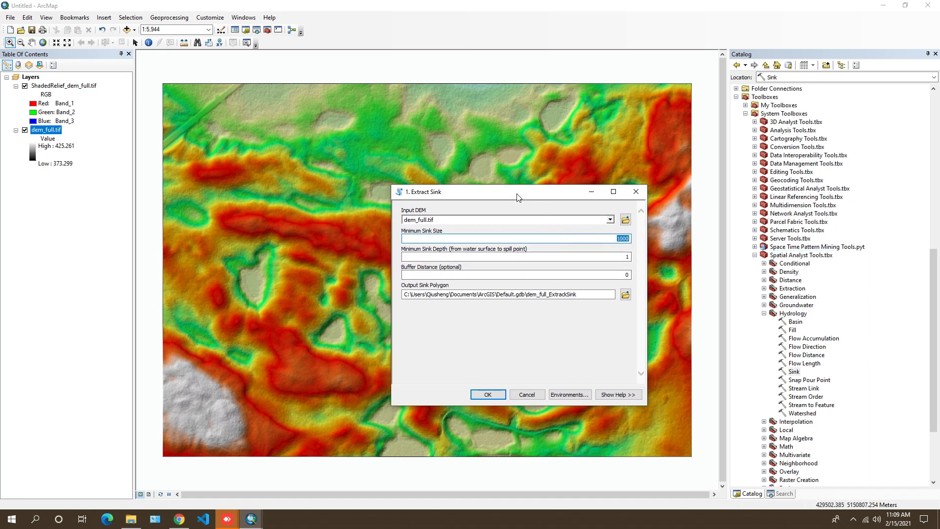
pyautogui.click(616, 236)
pyautogui.click(626, 256)
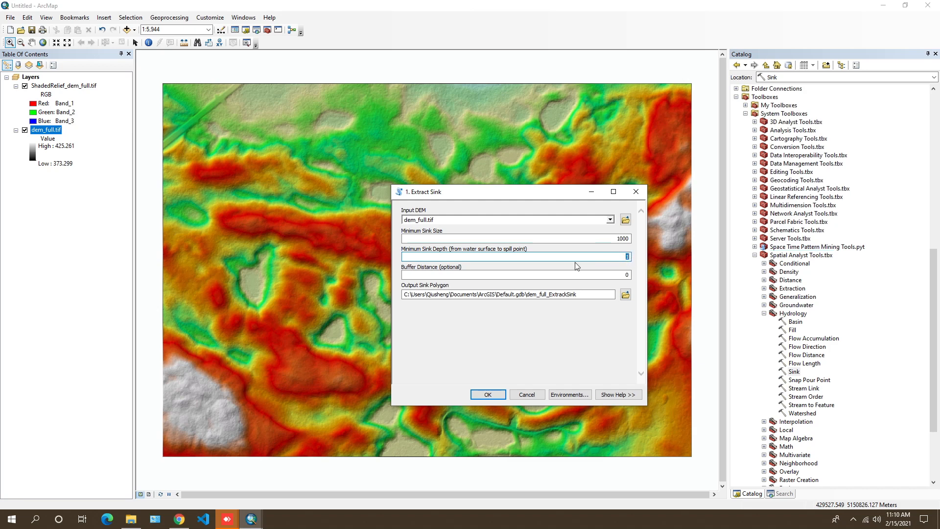
pyautogui.click(623, 274)
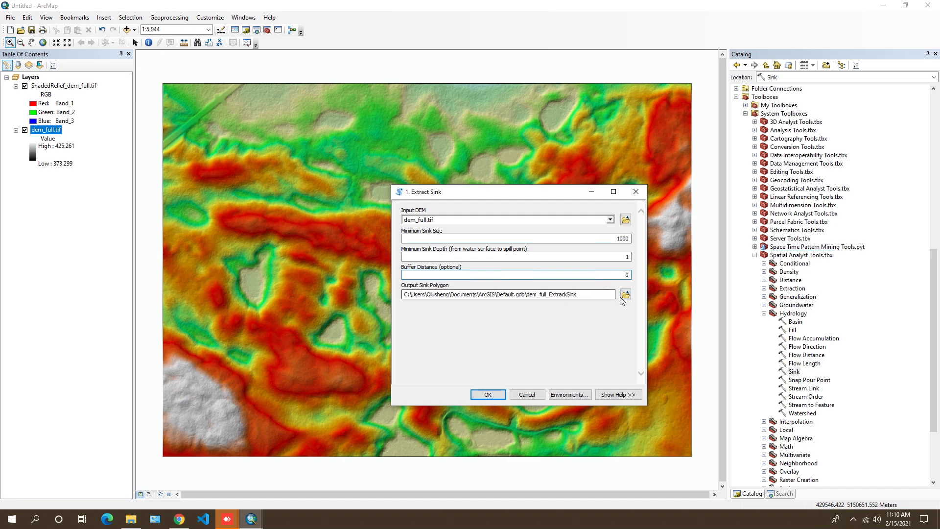
# - Browse to the lidar folder for the output sink polygon, create a new folder named output there, and open it
pyautogui.click(625, 296)
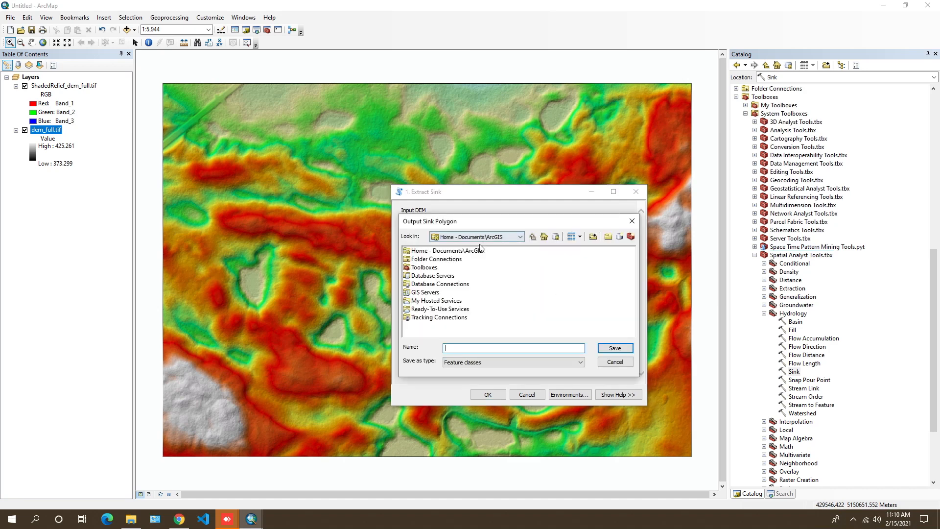
pyautogui.doubleClick(462, 251)
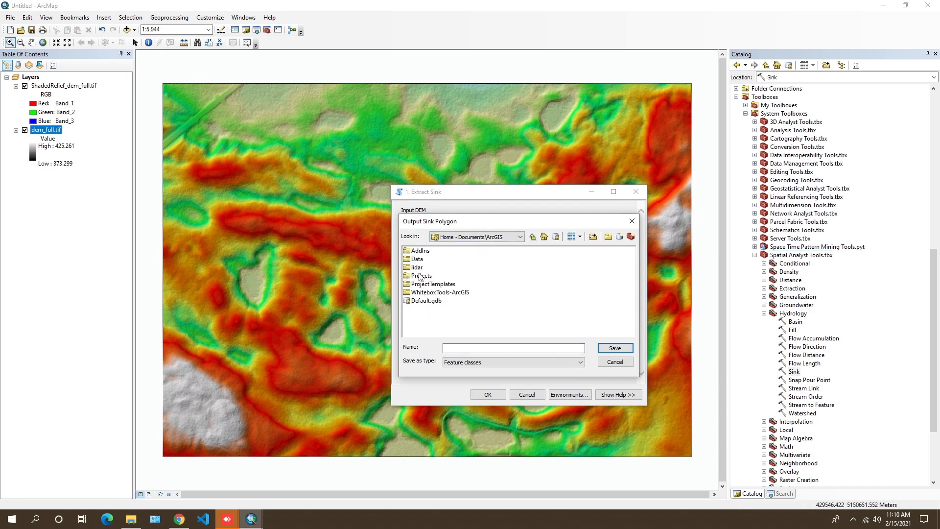
pyautogui.click(417, 266)
pyautogui.doubleClick(417, 267)
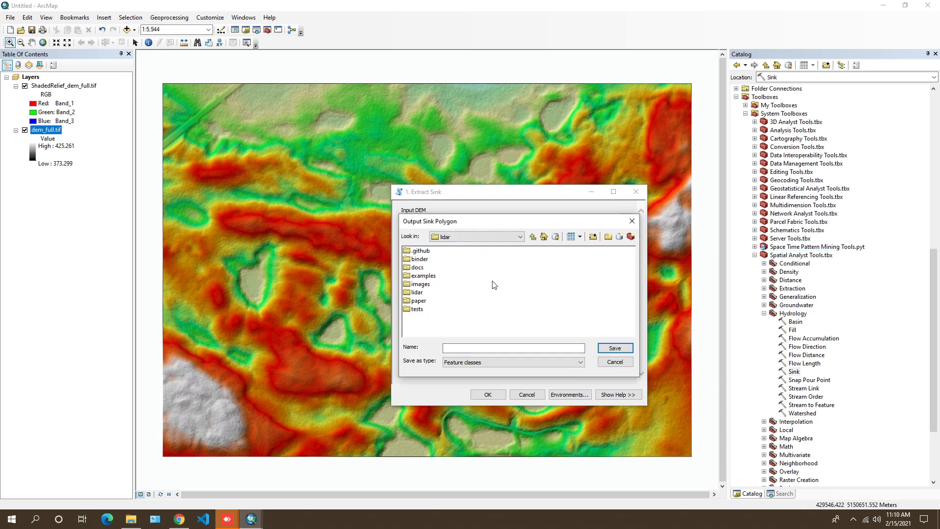
pyautogui.click(608, 237)
pyautogui.write('output')
pyautogui.press('Return')
pyautogui.doubleClick(422, 300)
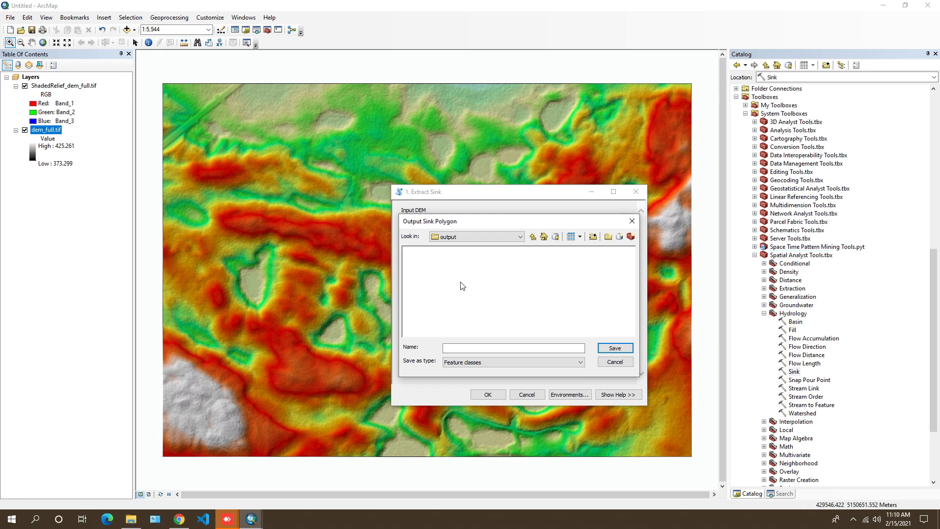
# - Name the output sink polygon sink, run the Extract Sink tool, and close its completed progress dialog
pyautogui.click(495, 348)
pyautogui.write('sink')
pyautogui.press('Return')
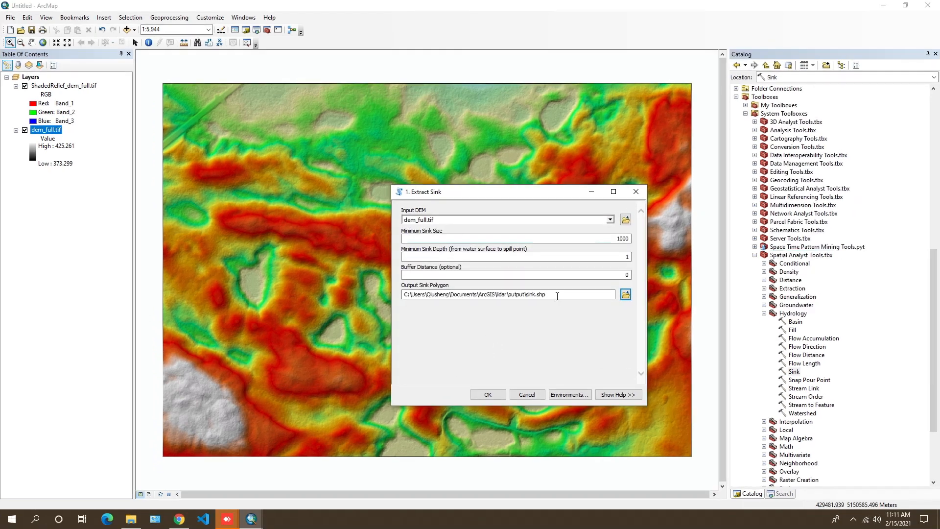
pyautogui.click(488, 396)
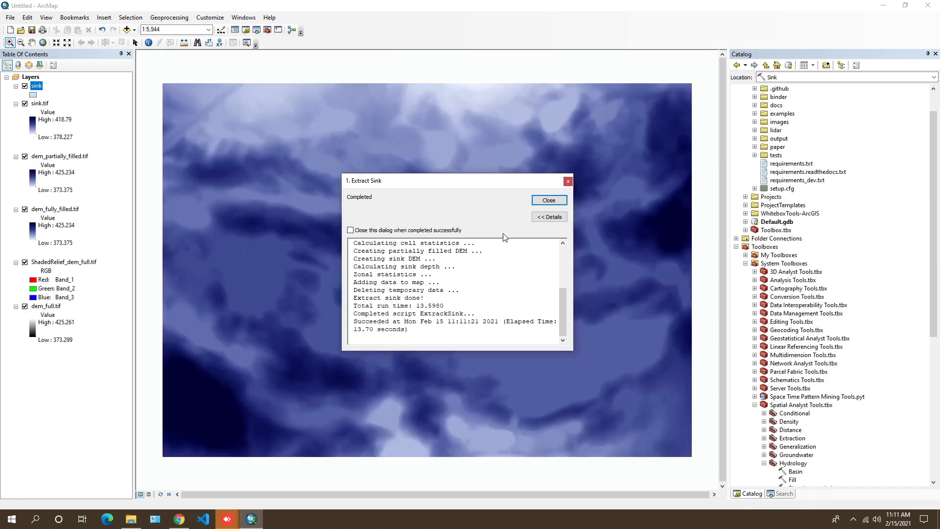
pyautogui.click(547, 205)
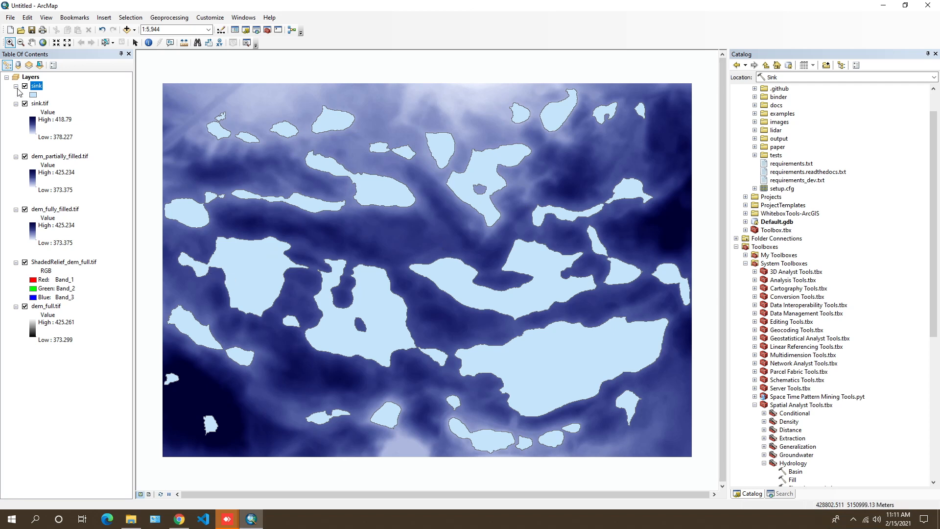
# - Turn off all layers, and show only the sink polygons over the ShadedRelief_dem_full.tif layer
pyautogui.rightClick(30, 78)
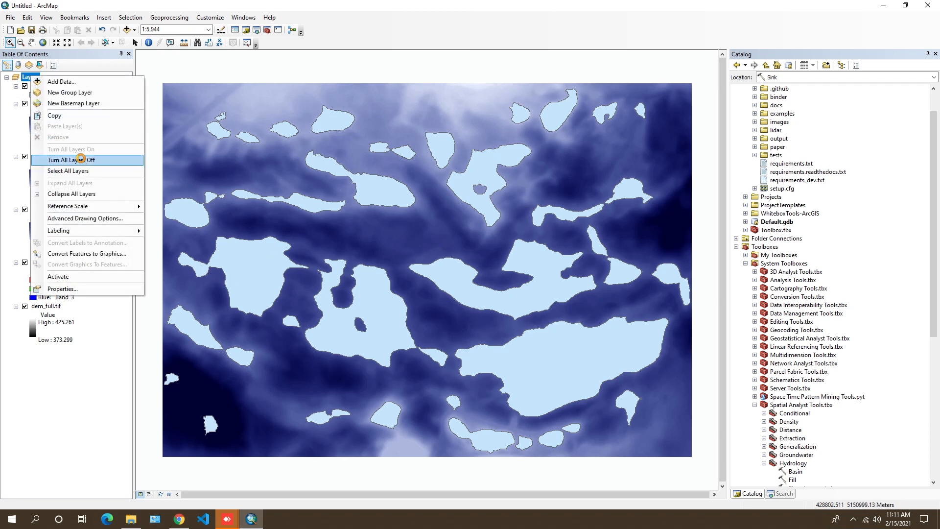
pyautogui.click(81, 158)
pyautogui.click(25, 306)
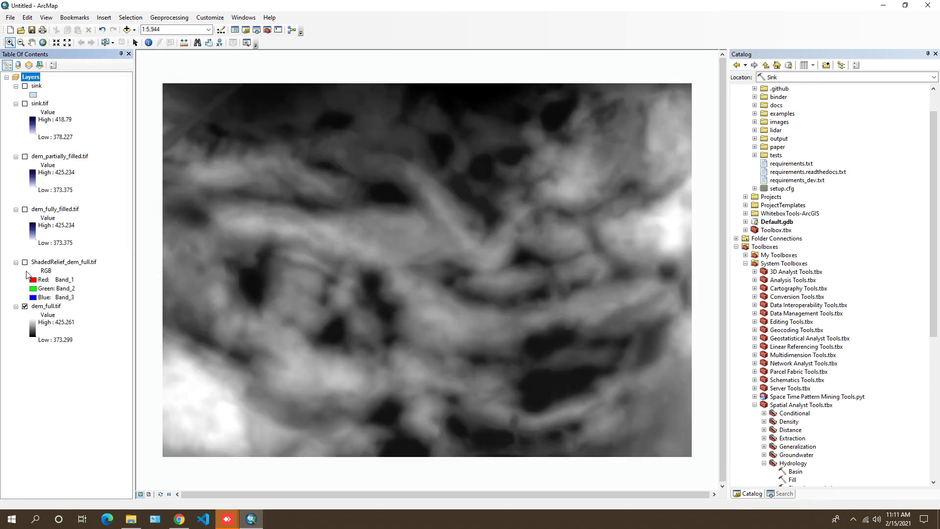
pyautogui.click(25, 263)
pyautogui.click(25, 306)
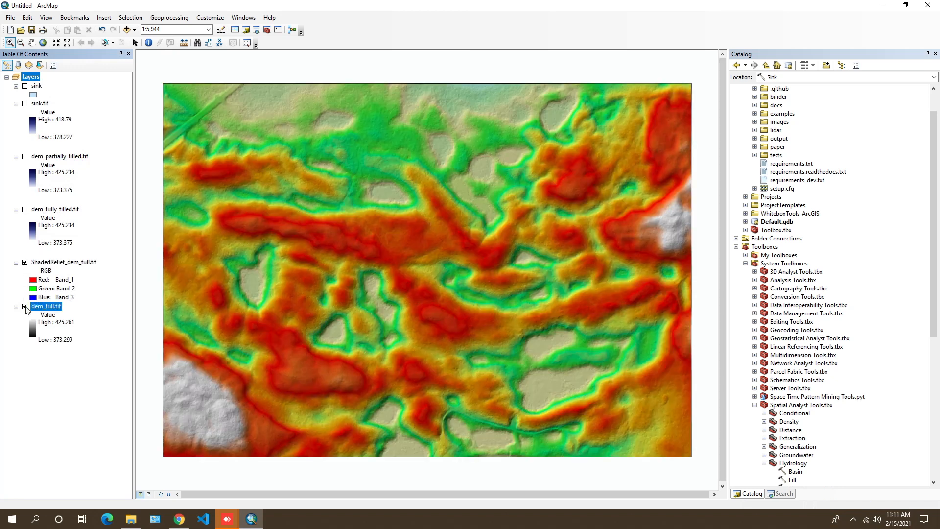
pyautogui.click(25, 87)
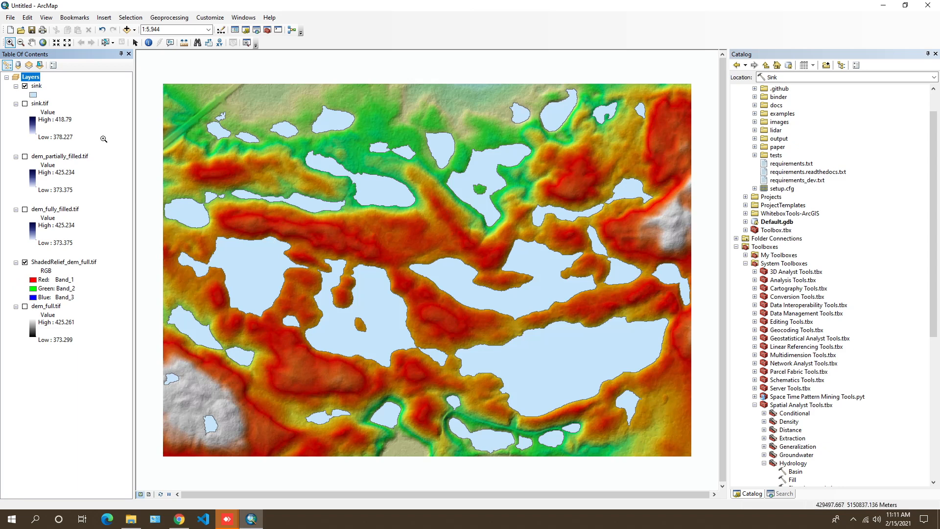
# - Give the sink polygons no fill and a blue outline of width 1
pyautogui.rightClick(33, 94)
pyautogui.click(41, 101)
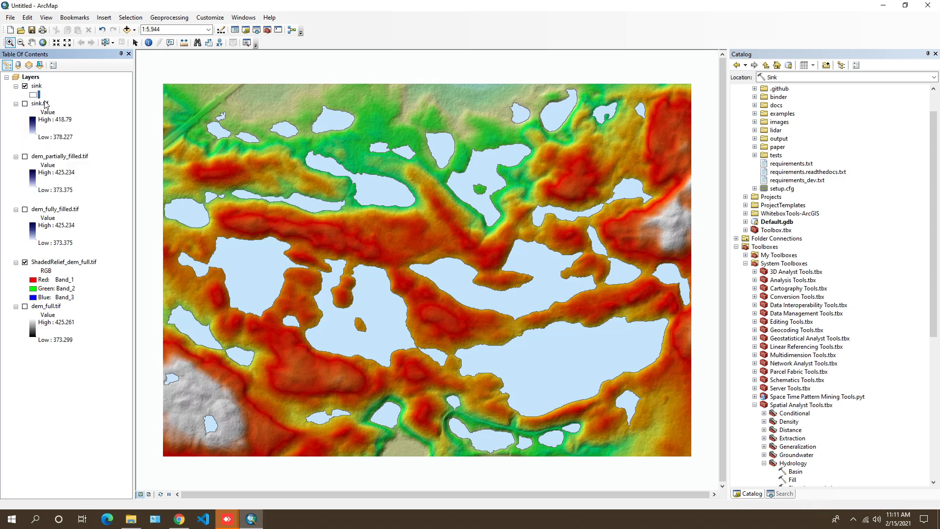
pyautogui.click(34, 95)
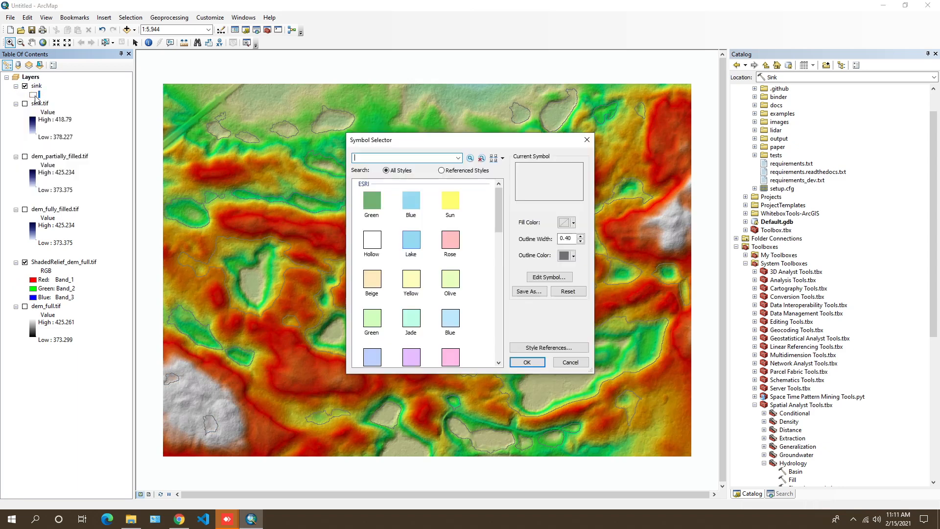
pyautogui.click(569, 257)
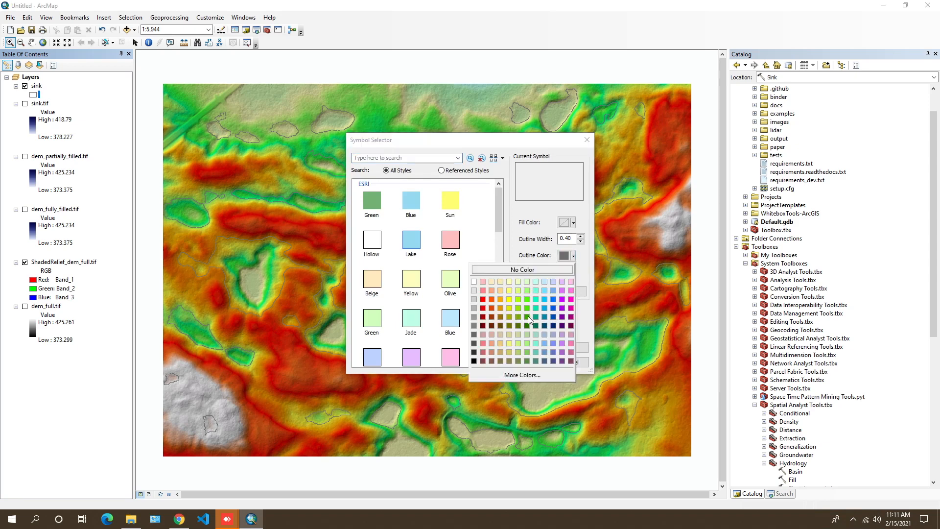
pyautogui.click(553, 300)
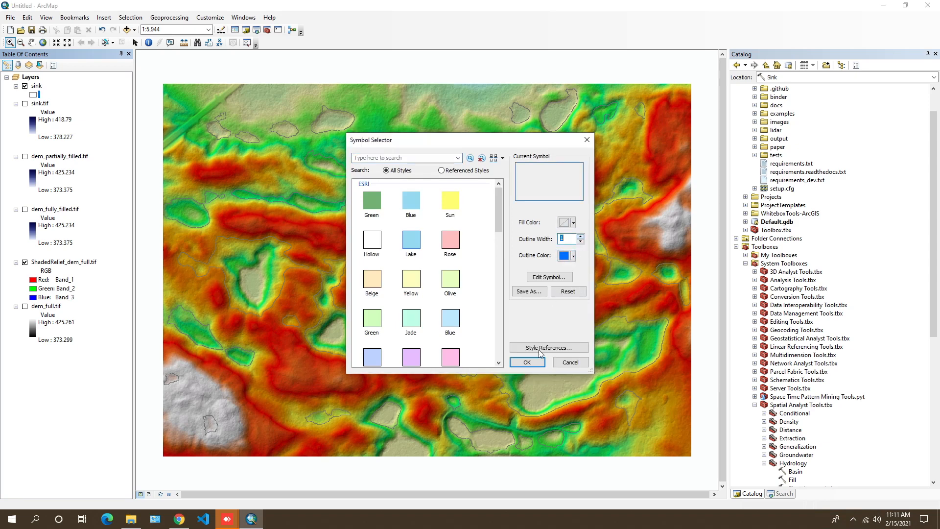
pyautogui.click(528, 364)
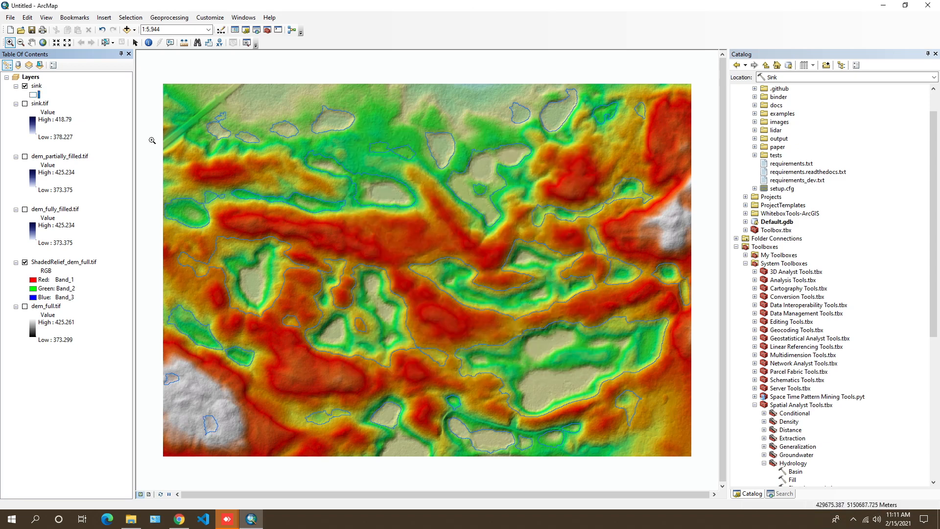
# - Set the outline width of the sink polygon symbol to 2
pyautogui.click(33, 95)
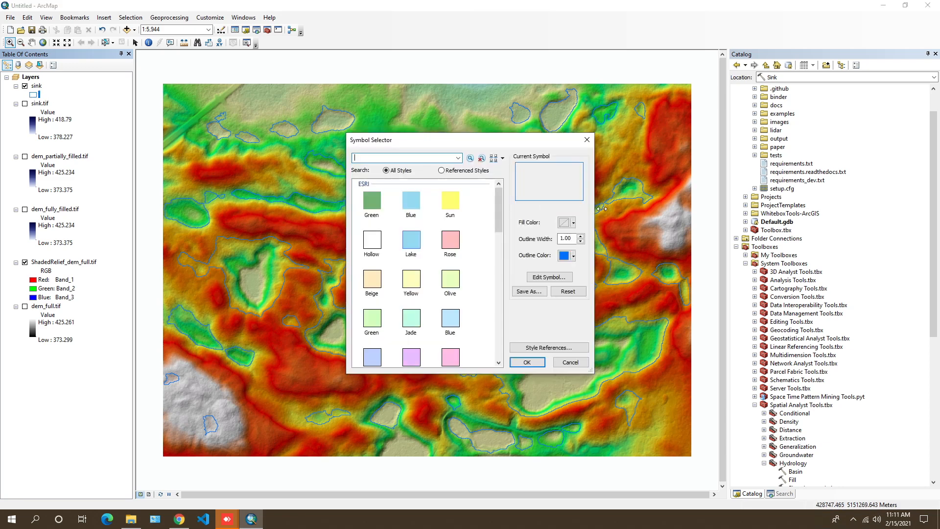
pyautogui.click(581, 236)
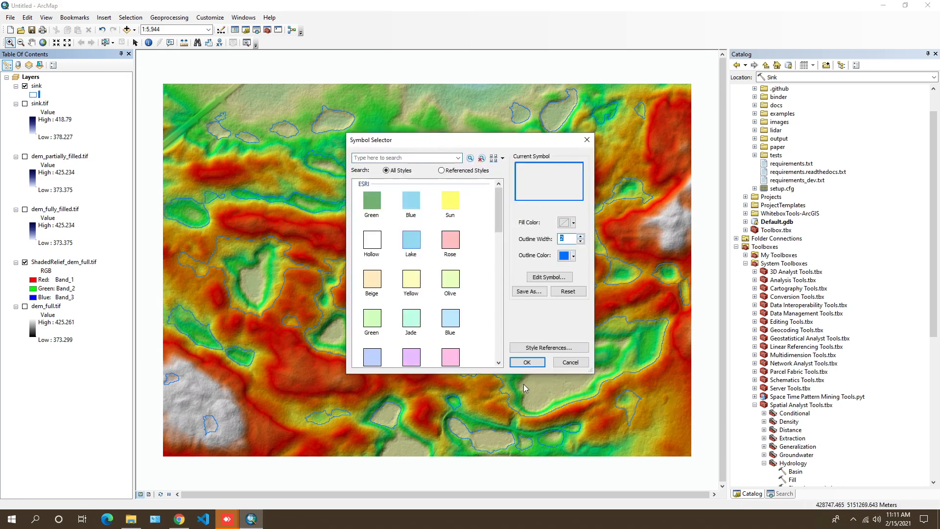
pyautogui.click(529, 362)
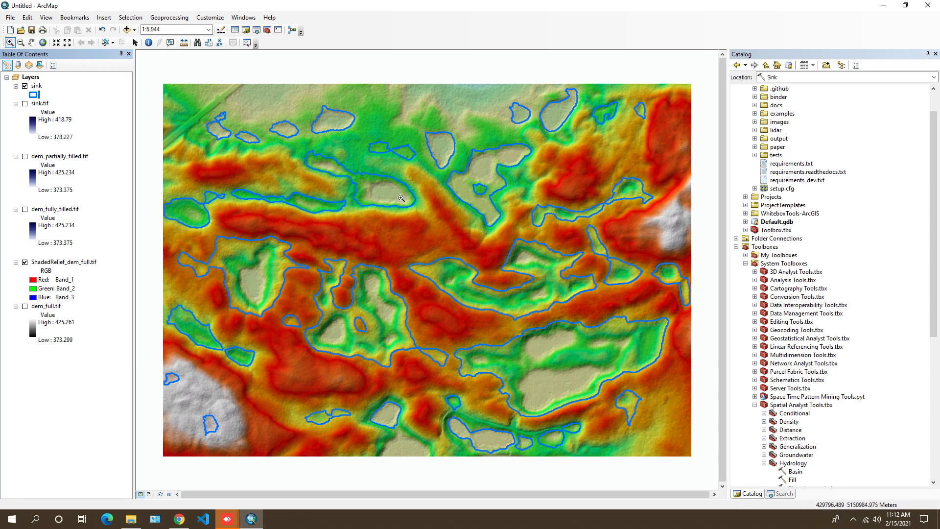
# - Show sink.tif instead of the sink polygons, and compare it with and without the ShadedRelief_dem_full.tif layer beneath
pyautogui.click(25, 86)
pyautogui.click(25, 103)
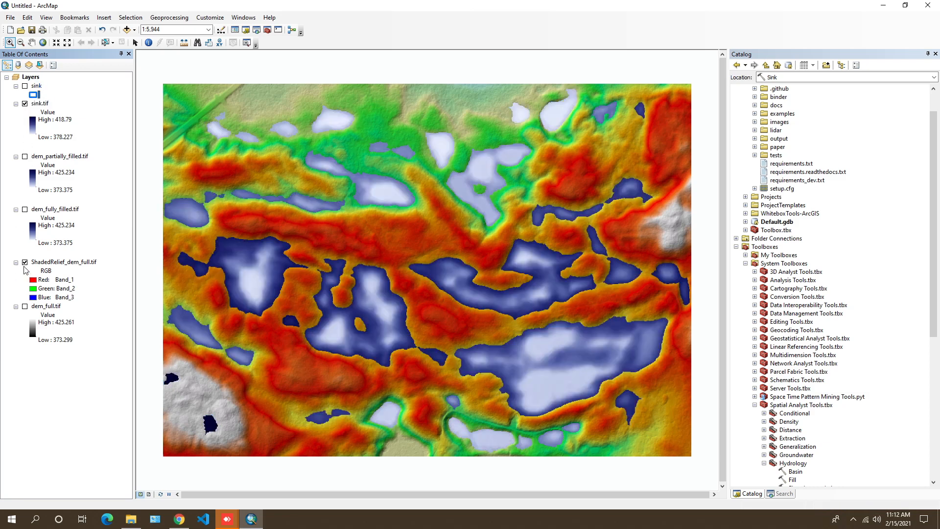
pyautogui.click(24, 263)
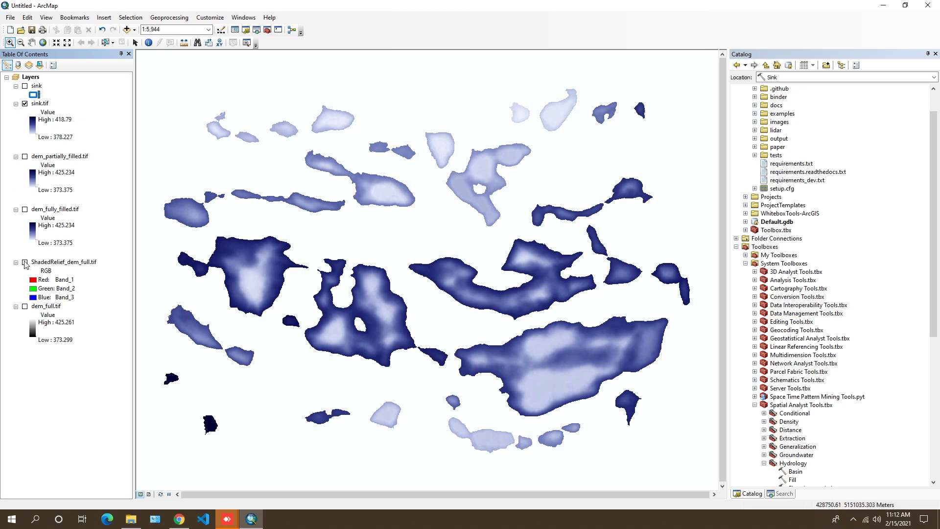
pyautogui.click(24, 262)
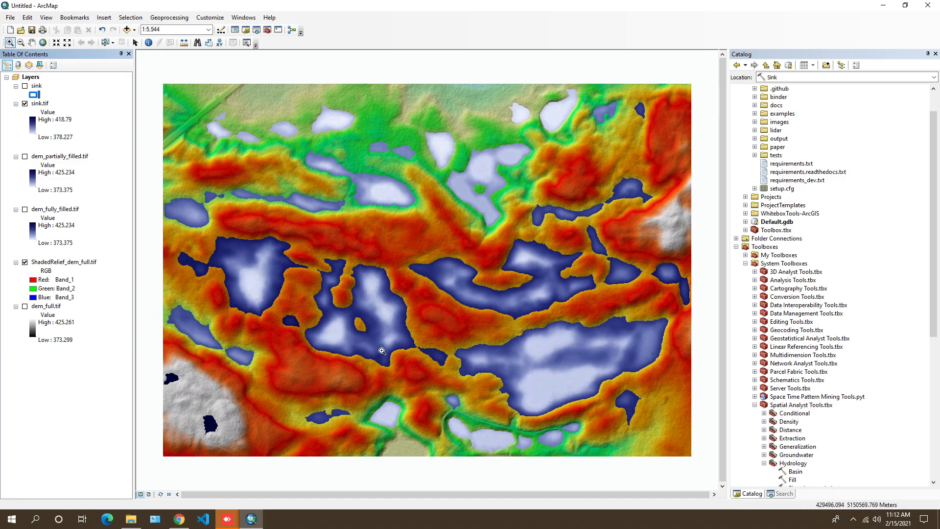
# - Check the sink.tif value range and compare the raster with dem_full.tif beneath it, then bring back the shaded relief
pyautogui.click(61, 122)
pyautogui.click(60, 139)
pyautogui.click(60, 121)
pyautogui.click(25, 262)
pyautogui.click(24, 306)
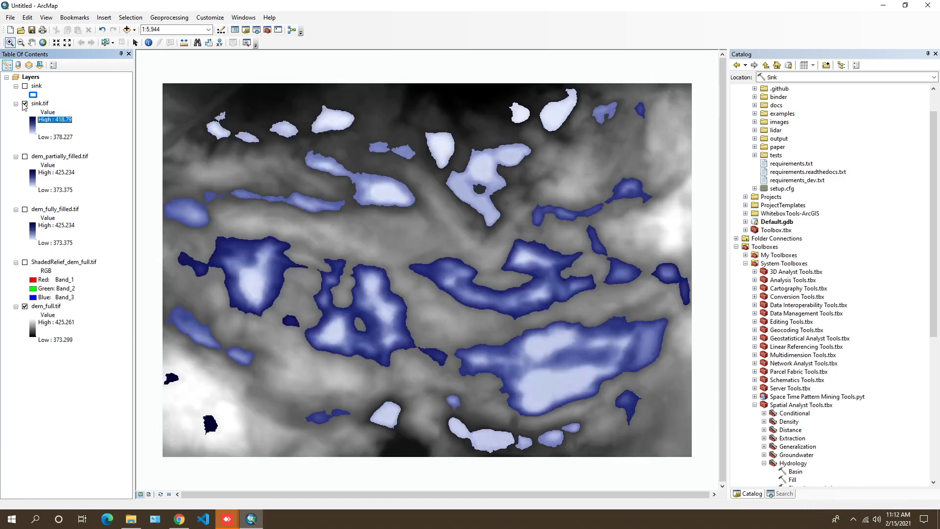
pyautogui.click(24, 104)
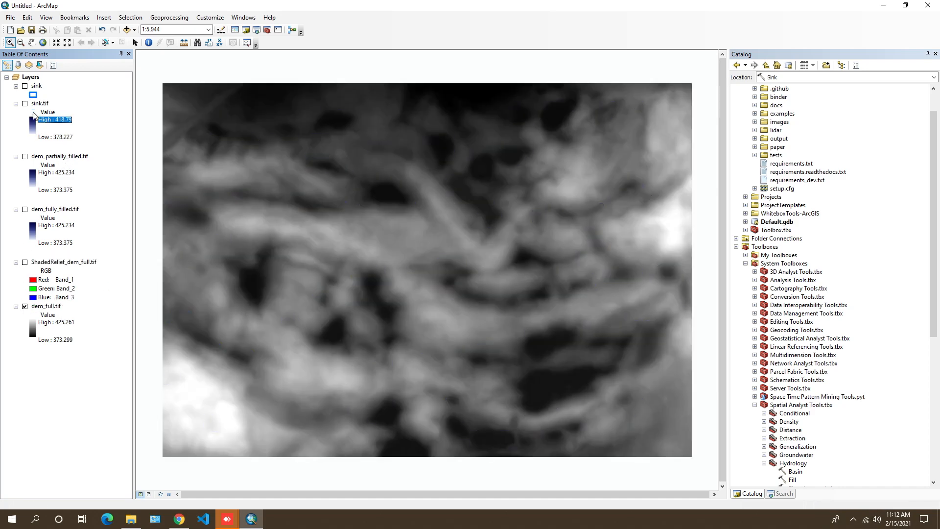
pyautogui.click(25, 104)
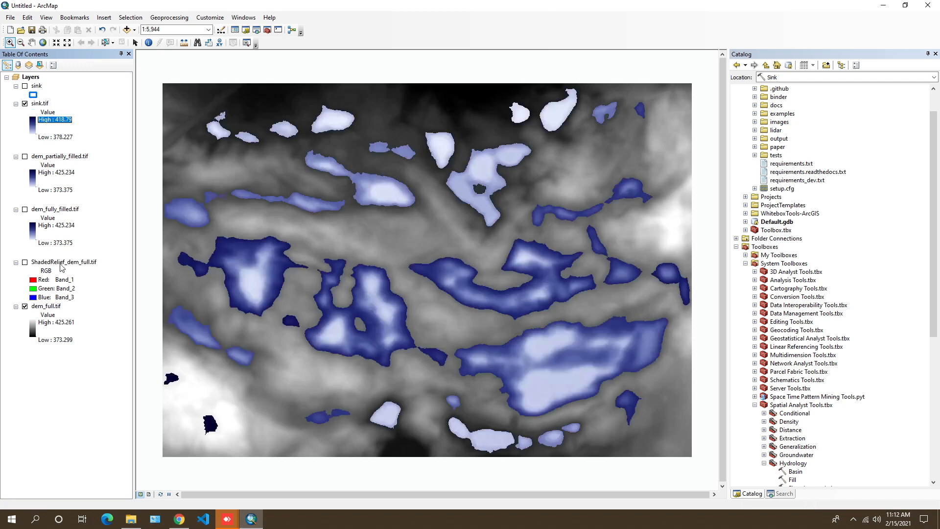
pyautogui.click(24, 306)
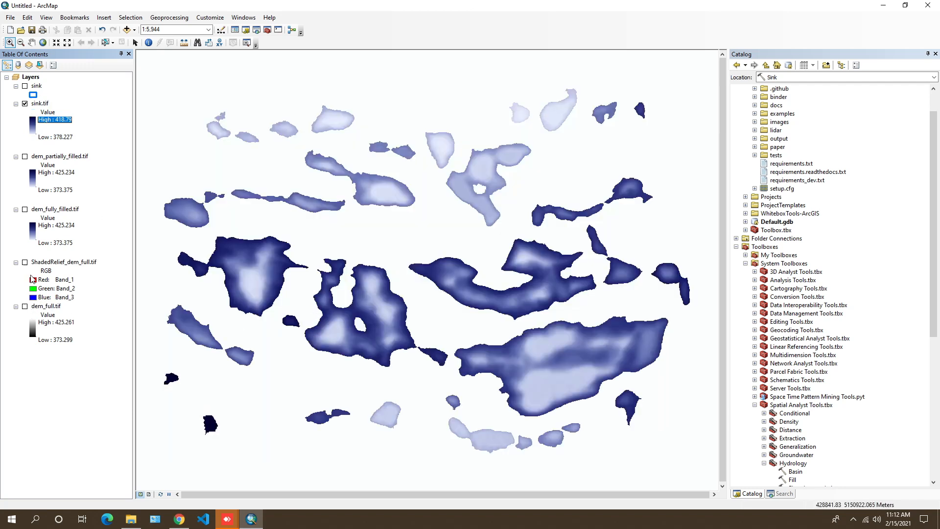
pyautogui.click(25, 262)
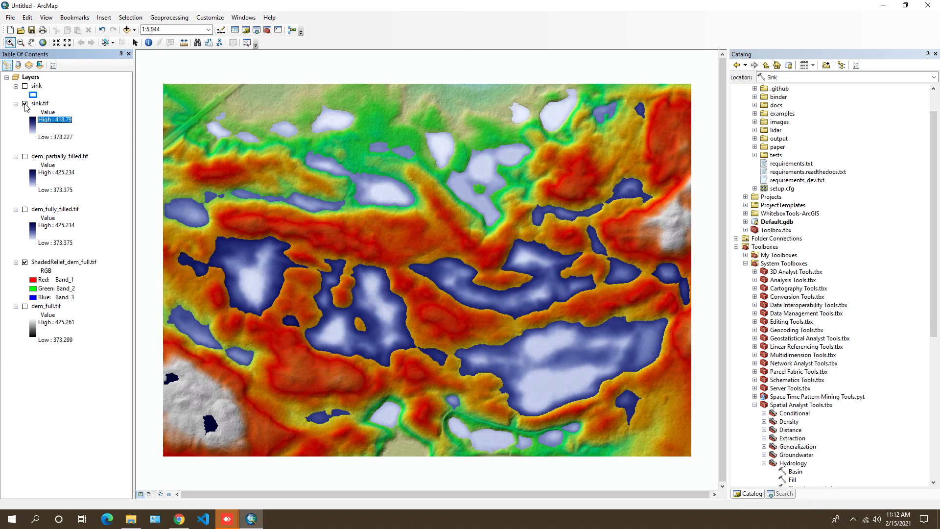
# - Hide sink.tif and view dem_partially_filled.tif, followed by dem_fully_filled.tif
pyautogui.click(24, 104)
pyautogui.click(25, 158)
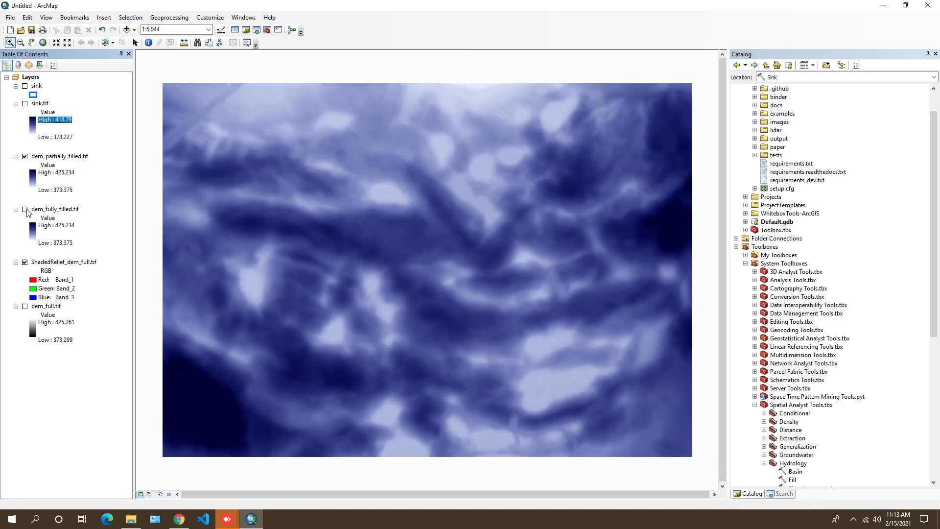
pyautogui.click(24, 157)
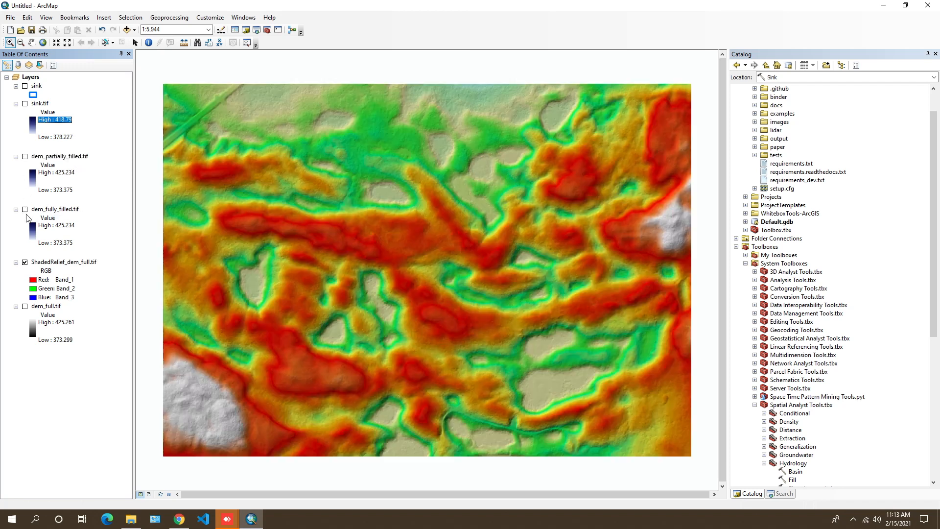
pyautogui.click(25, 209)
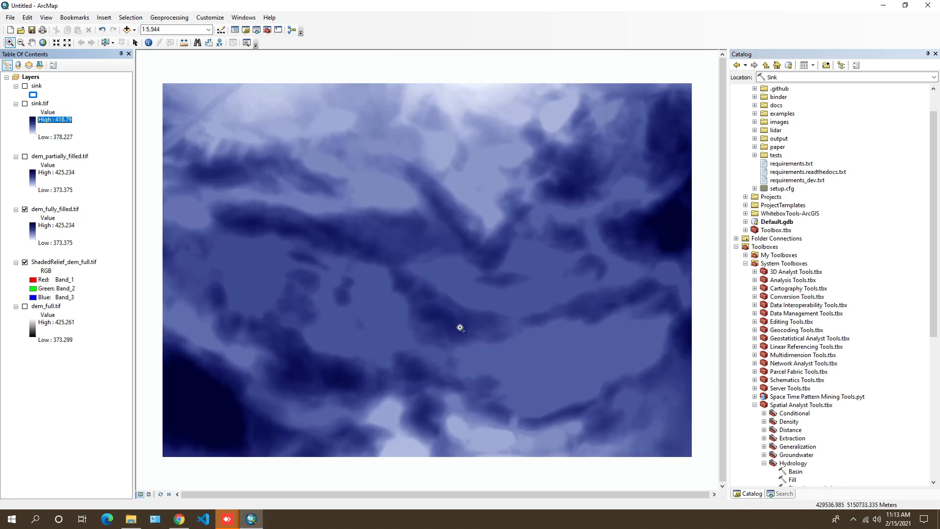
# - Look at the Spatial Analyst Fill tool's parameters without running it, and briefly toggle the sink.tif layer
pyautogui.scroll(-5, 818, 419)
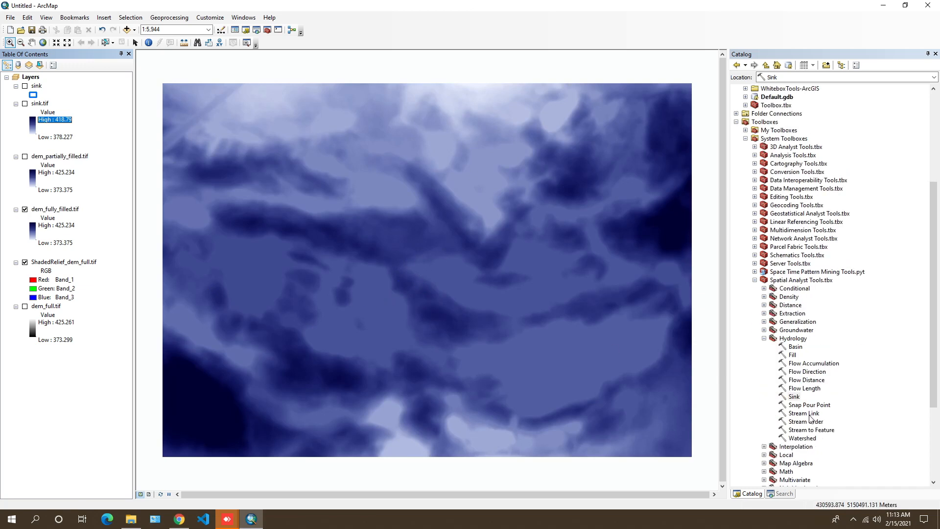
pyautogui.doubleClick(792, 355)
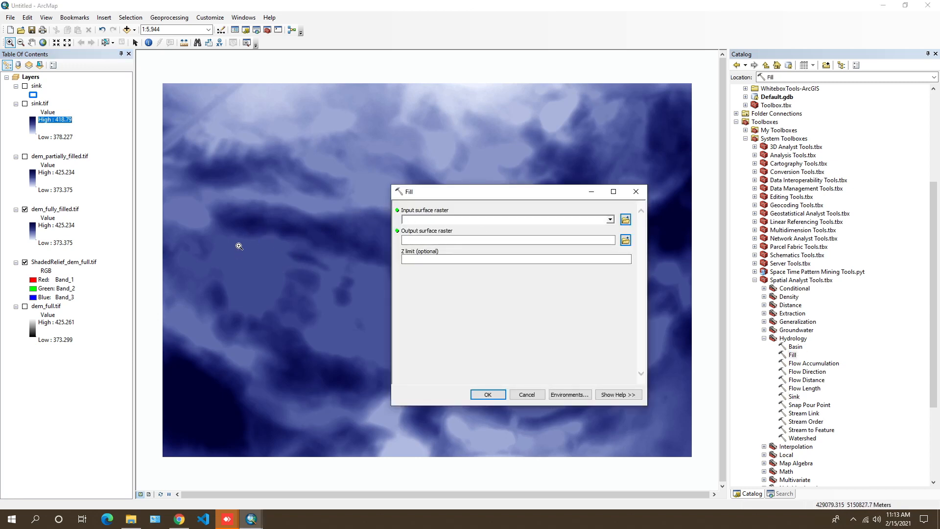
pyautogui.click(526, 394)
pyautogui.click(25, 105)
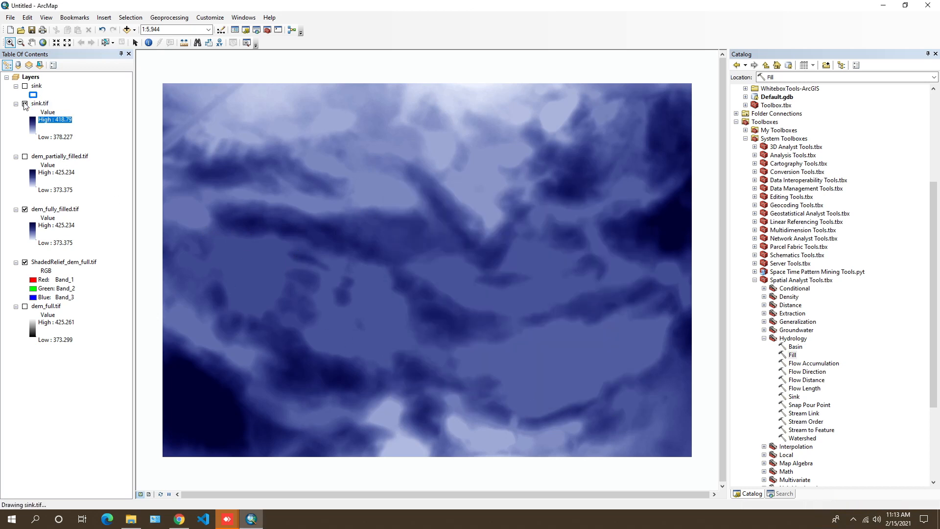
pyautogui.click(25, 104)
# - Create a colour shaded relief from dem_fully_filled.tif using Image Analysis, and close its window
pyautogui.click(56, 209)
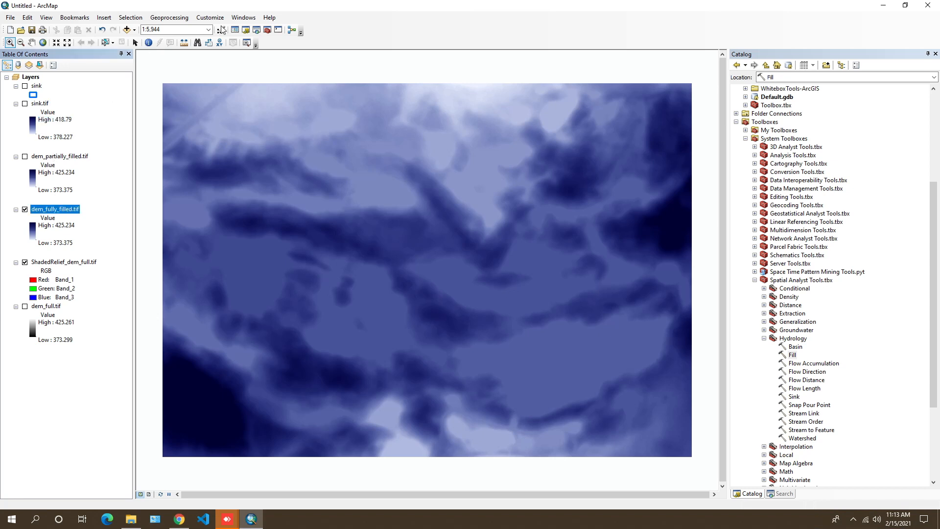
pyautogui.click(244, 17)
pyautogui.click(269, 93)
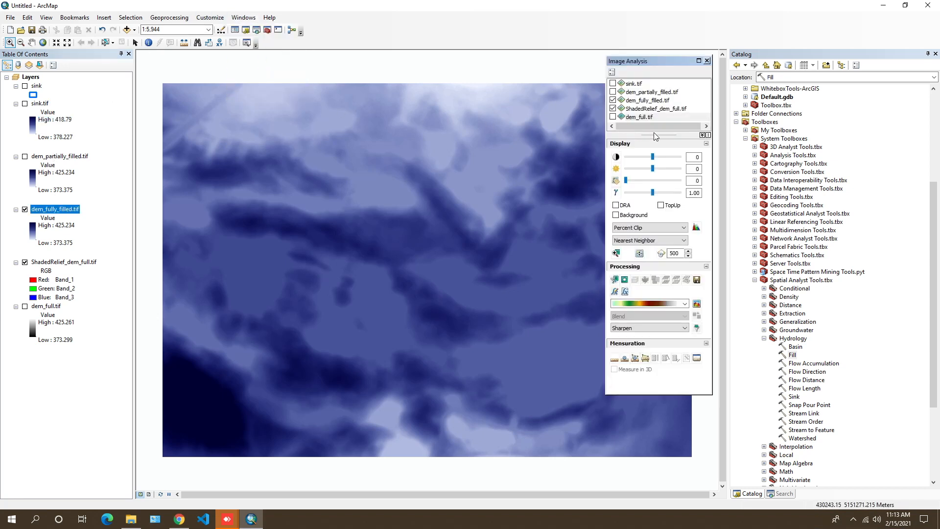
pyautogui.click(665, 108)
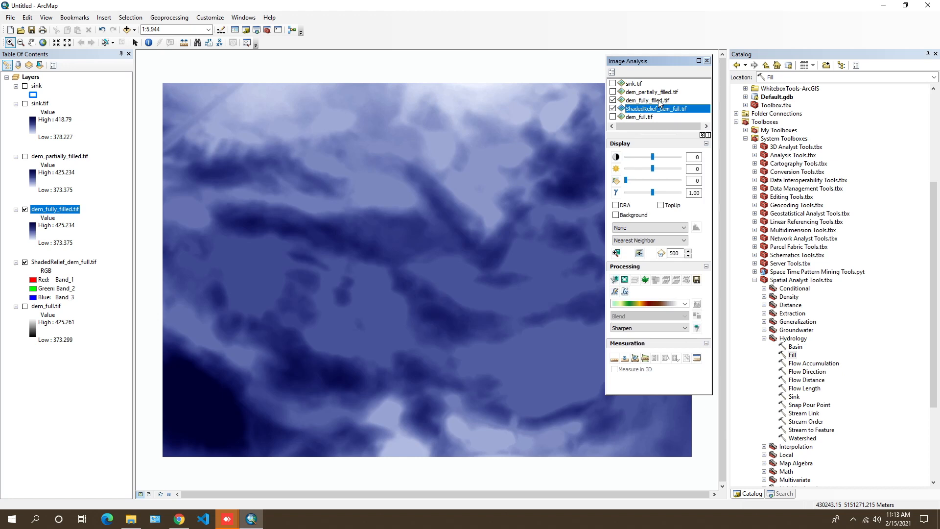
pyautogui.click(659, 101)
pyautogui.click(697, 303)
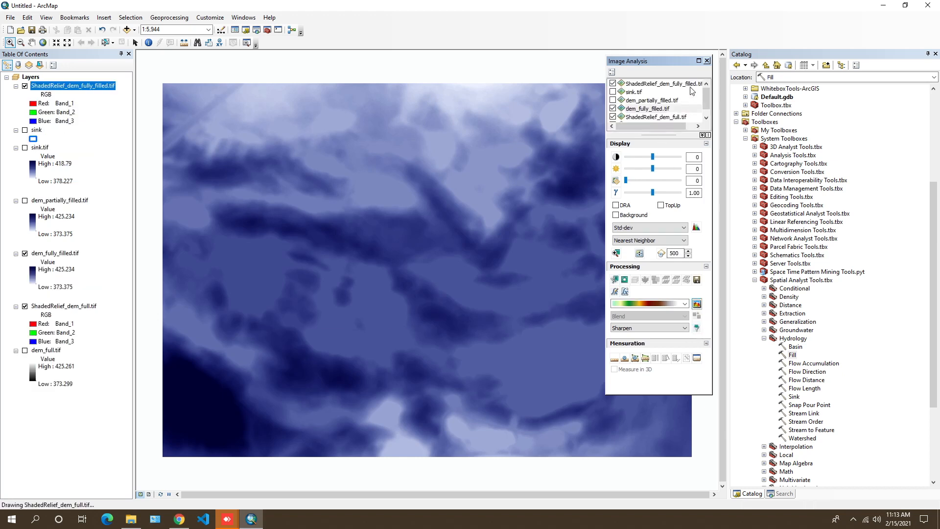
pyautogui.click(707, 61)
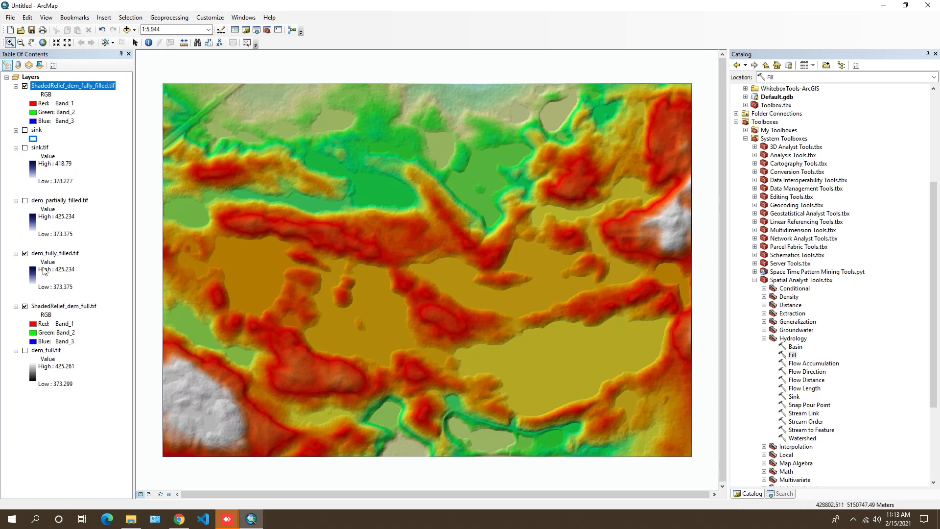
# - Hide dem_fully_filled.tif, compare the two shaded reliefs, and place ShadedRelief_dem_fully_filled.tif directly above ShadedRelief_dem_full.tif
pyautogui.click(25, 253)
pyautogui.click(25, 87)
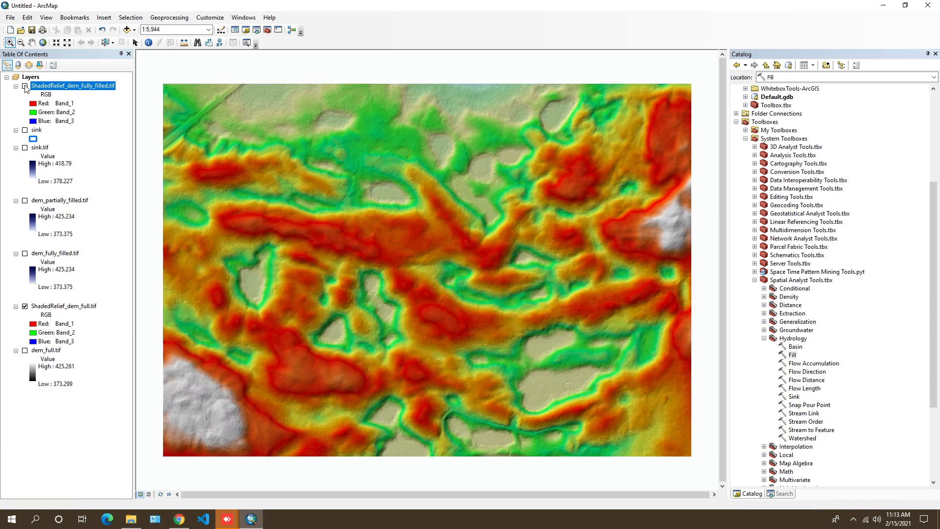
pyautogui.click(25, 87)
pyautogui.click(25, 86)
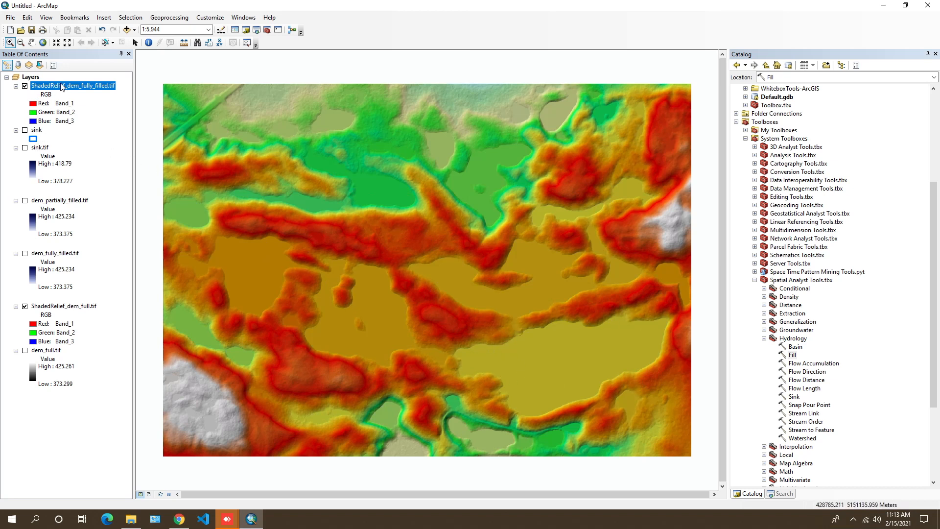
pyautogui.moveTo(62, 87); pyautogui.dragTo(64, 290)
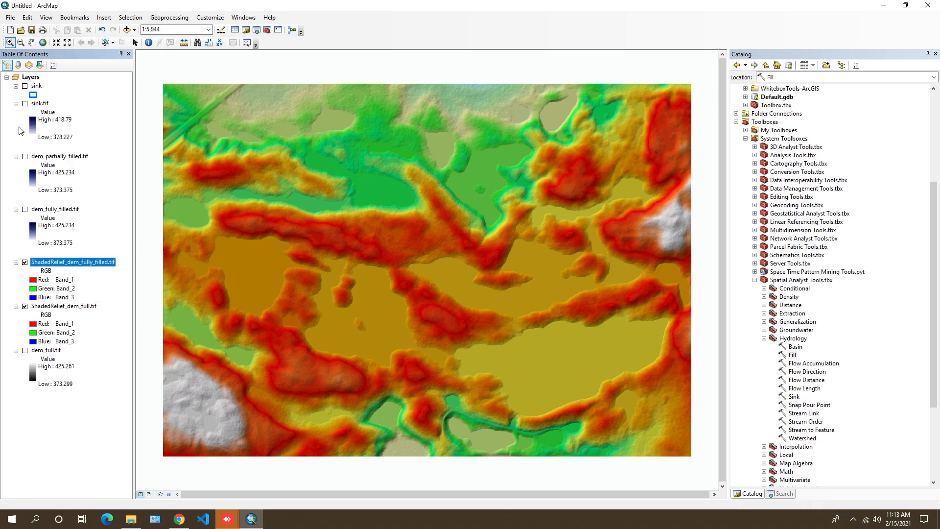
# - Show the sink polygons over the filled and original shaded reliefs in turn, and over dem_partially_filled.tif
pyautogui.click(24, 86)
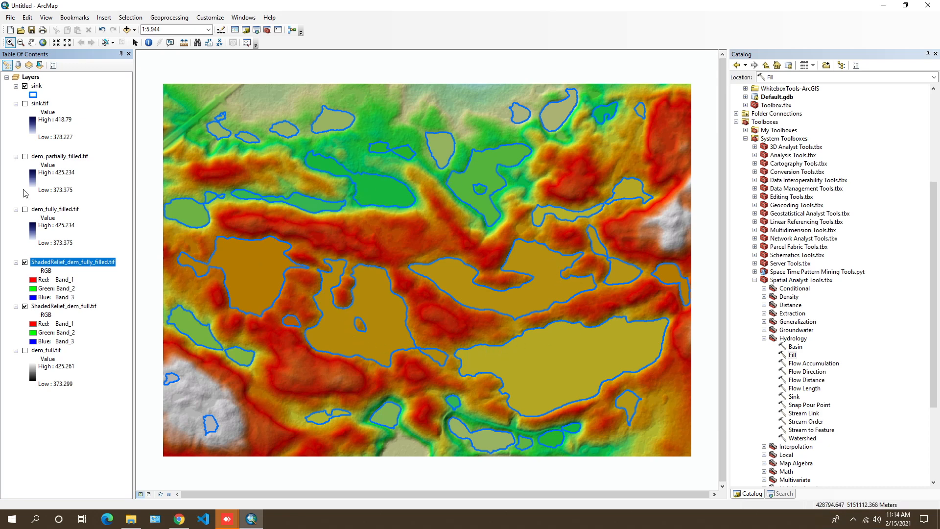
pyautogui.click(24, 262)
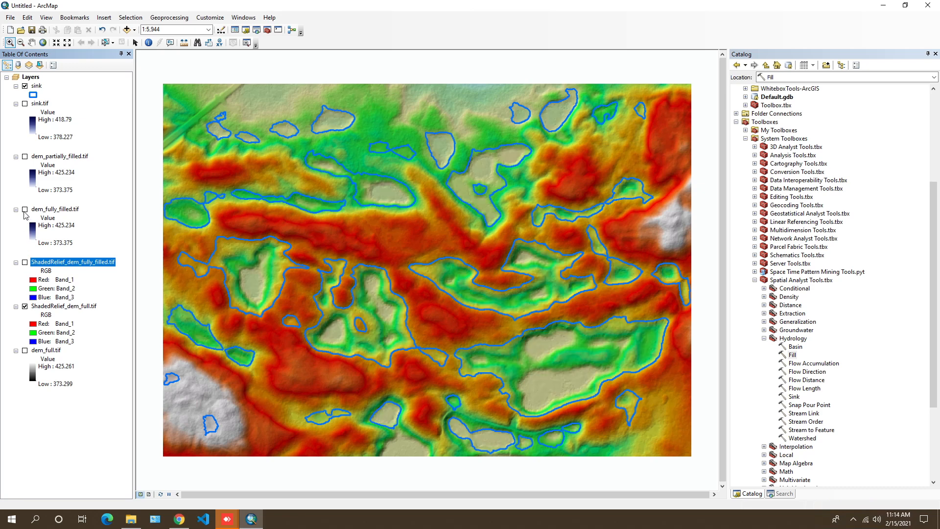
pyautogui.click(25, 157)
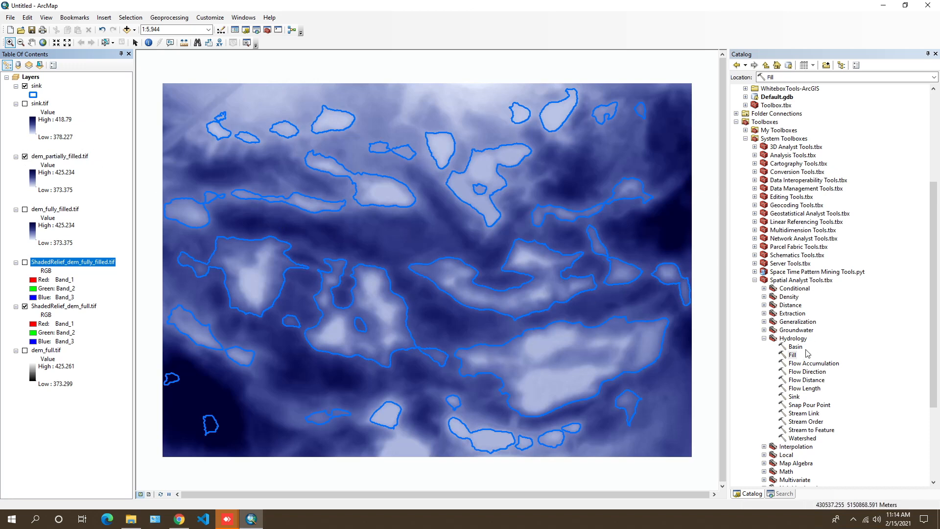
# - Look at the Extract Sink tool's parameters in the lidar package's ArcGIS Hydrology Analyst toolbox without running it
pyautogui.scroll(6, 789, 222)
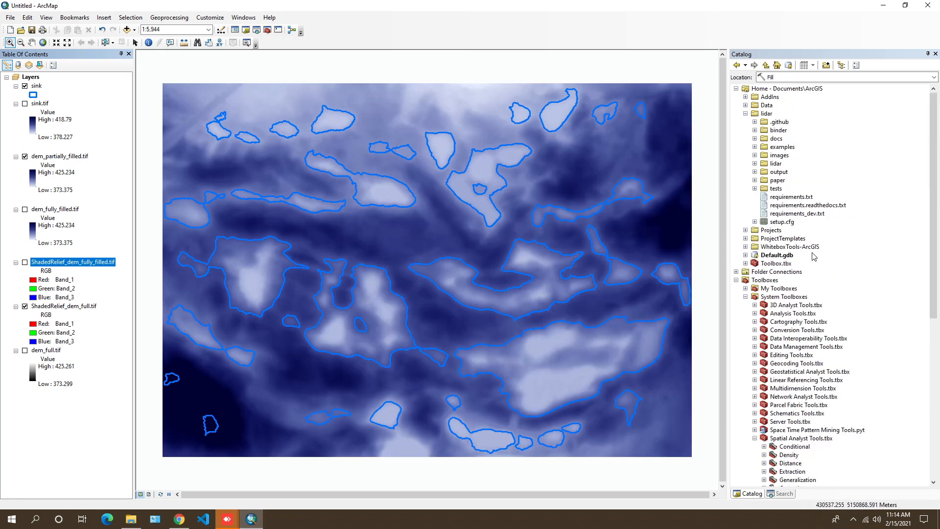
pyautogui.doubleClick(776, 164)
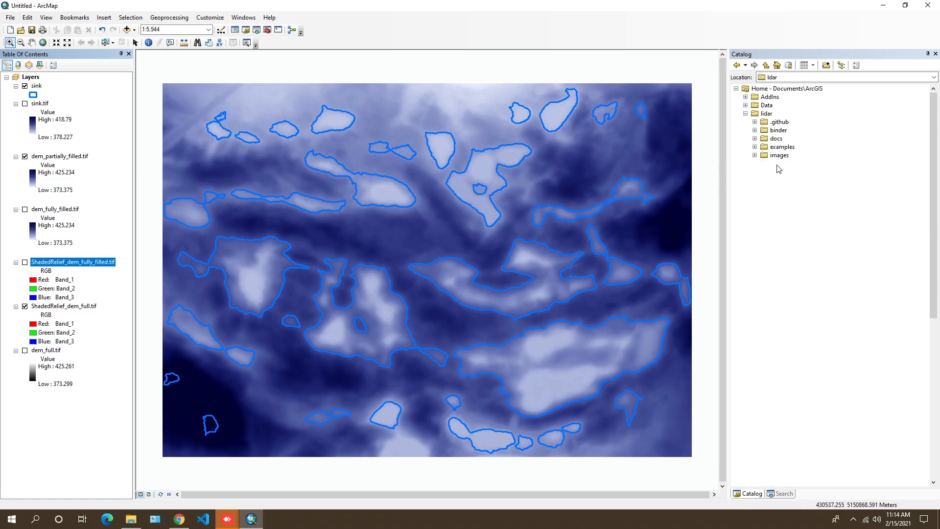
pyautogui.doubleClick(784, 180)
pyautogui.doubleClick(806, 197)
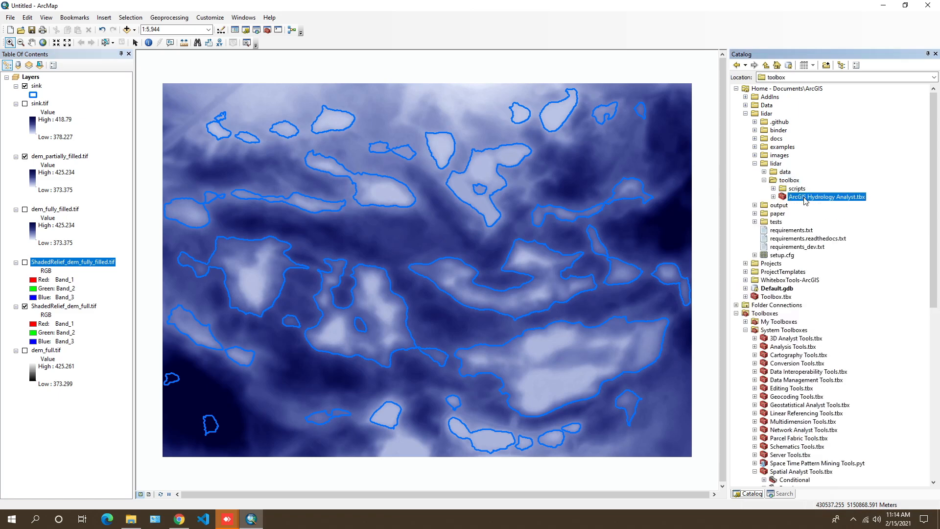
pyautogui.doubleClick(821, 205)
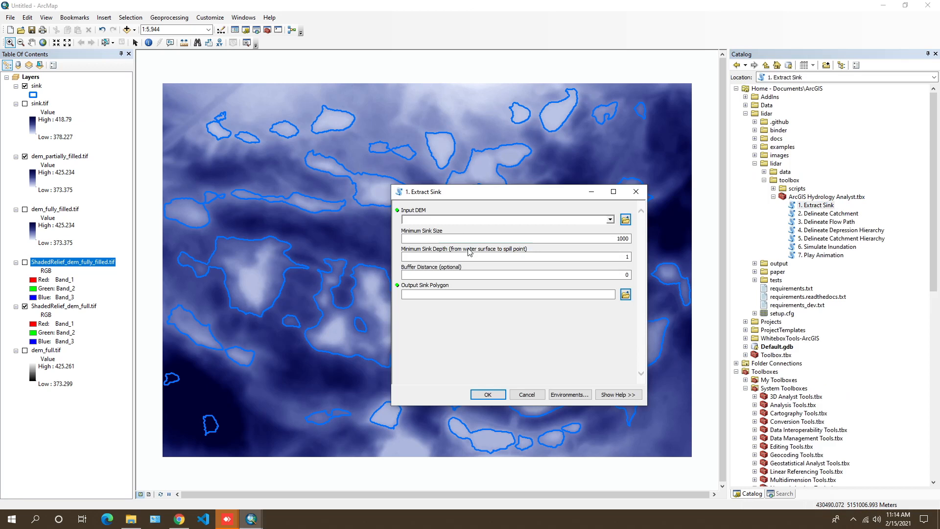
pyautogui.click(612, 239)
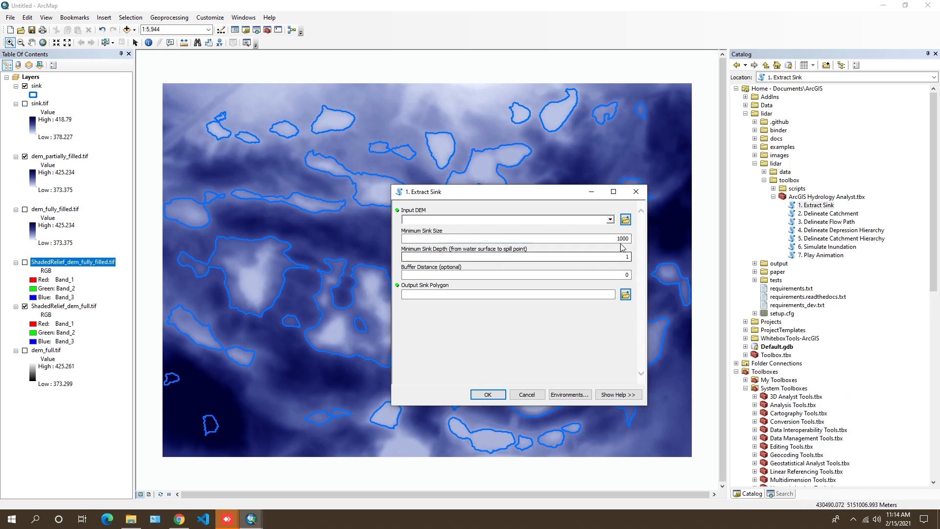
pyautogui.doubleClick(621, 238)
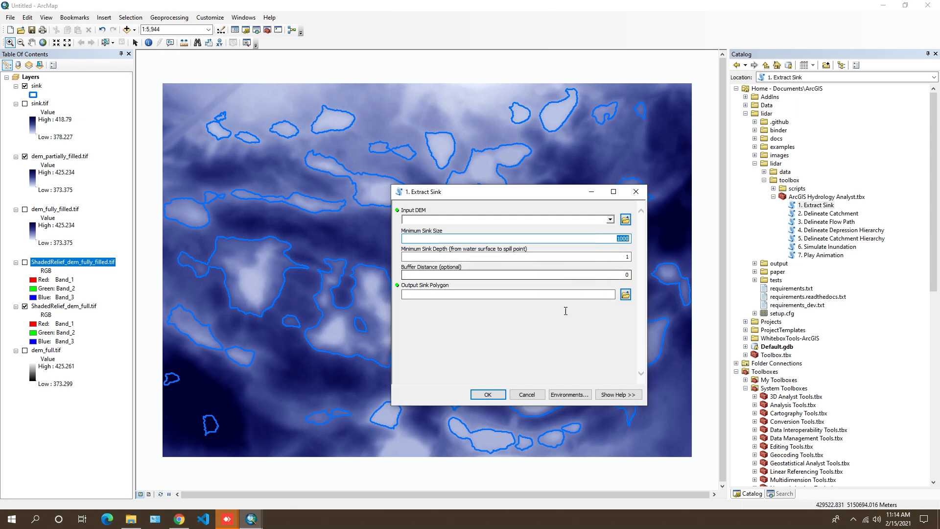
pyautogui.click(526, 394)
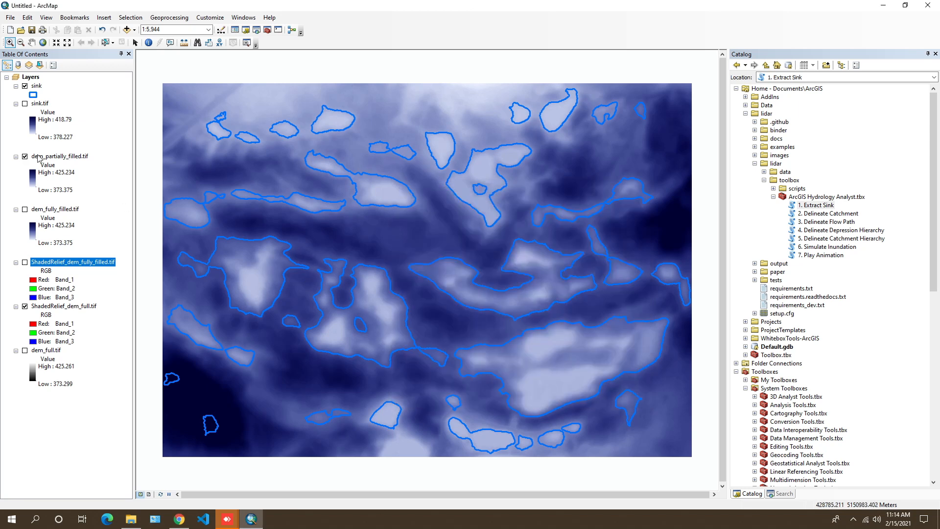
# - Hide dem_partially_filled.tif and compare the two shaded reliefs under the sink polygons, leaving only ShadedRelief_dem_full.tif shown beneath them
pyautogui.click(53, 157)
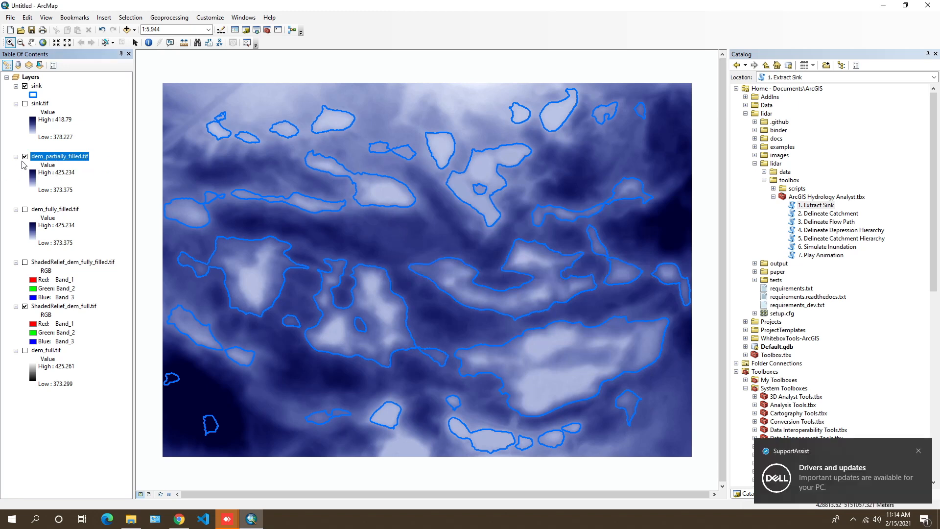
pyautogui.click(918, 452)
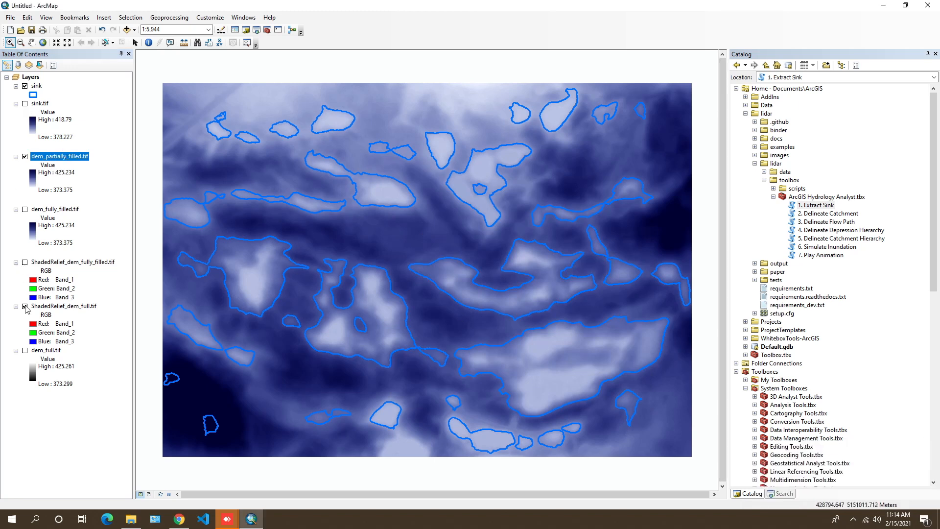
pyautogui.click(25, 306)
pyautogui.click(25, 156)
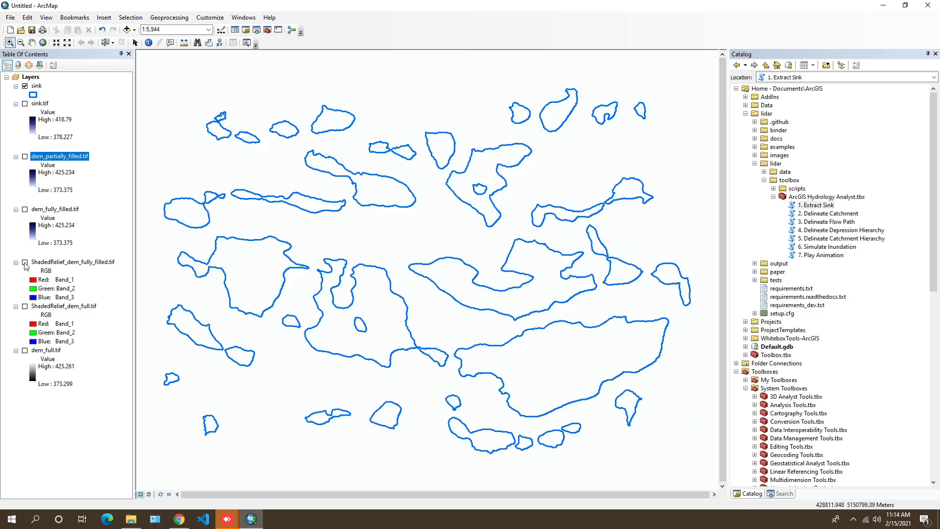
pyautogui.click(25, 263)
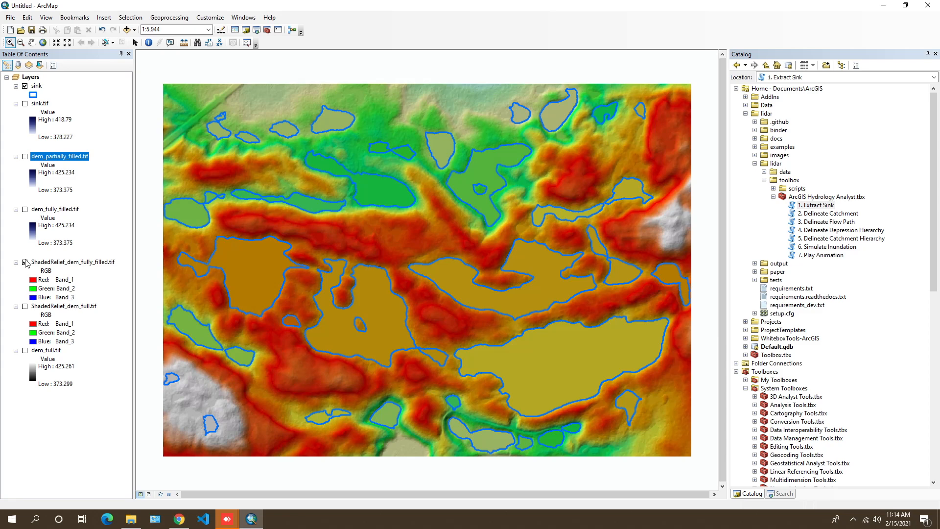
pyautogui.click(25, 306)
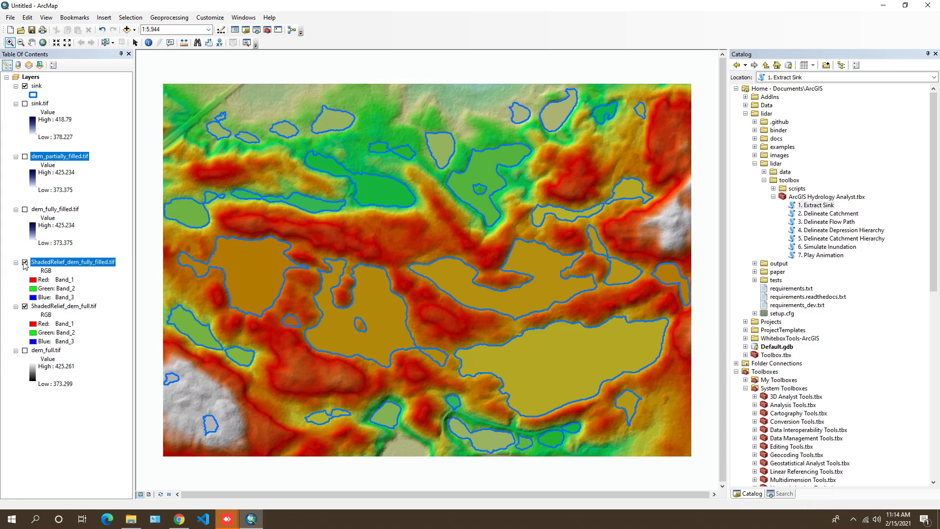
pyautogui.click(25, 263)
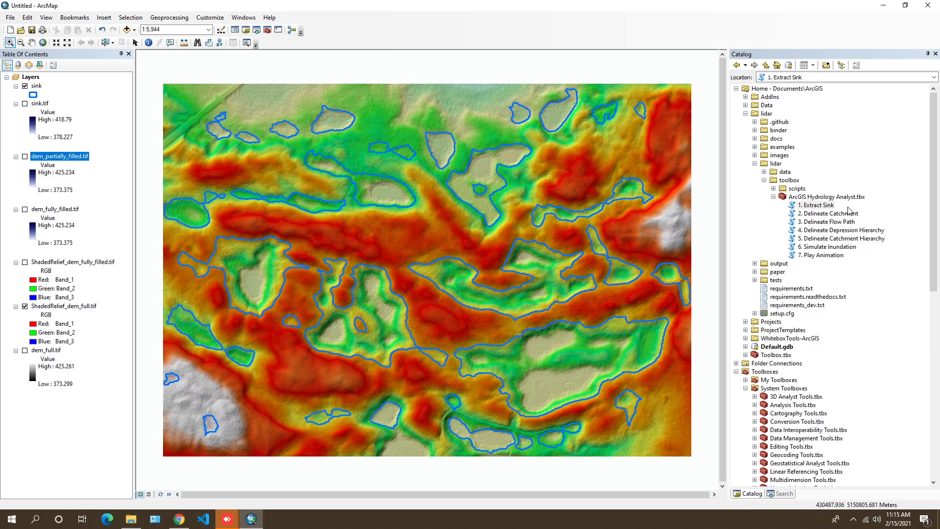
# - Set up the Delineate Catchment tool with dem_partially_filled.tif as the partially filled DEM and sink as the sink polygon
pyautogui.click(831, 215)
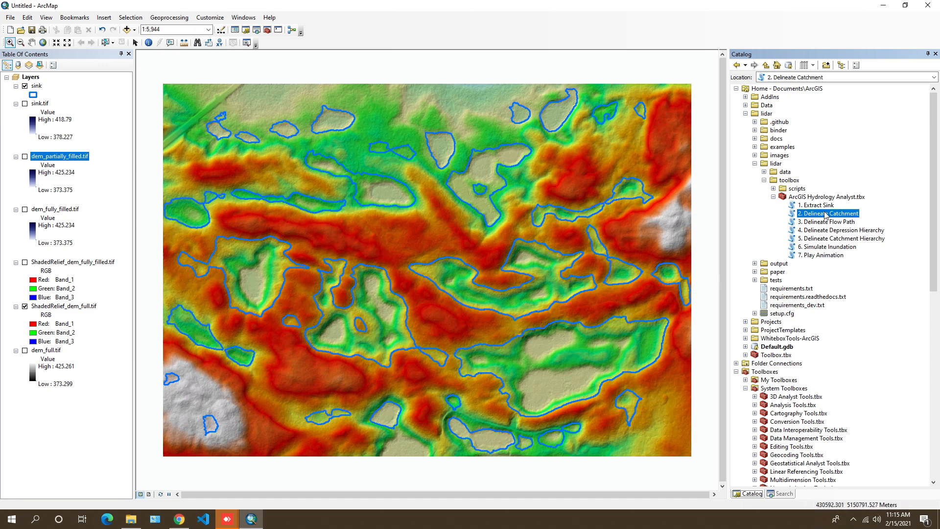
pyautogui.doubleClick(794, 218)
pyautogui.moveTo(542, 195); pyautogui.dragTo(484, 190)
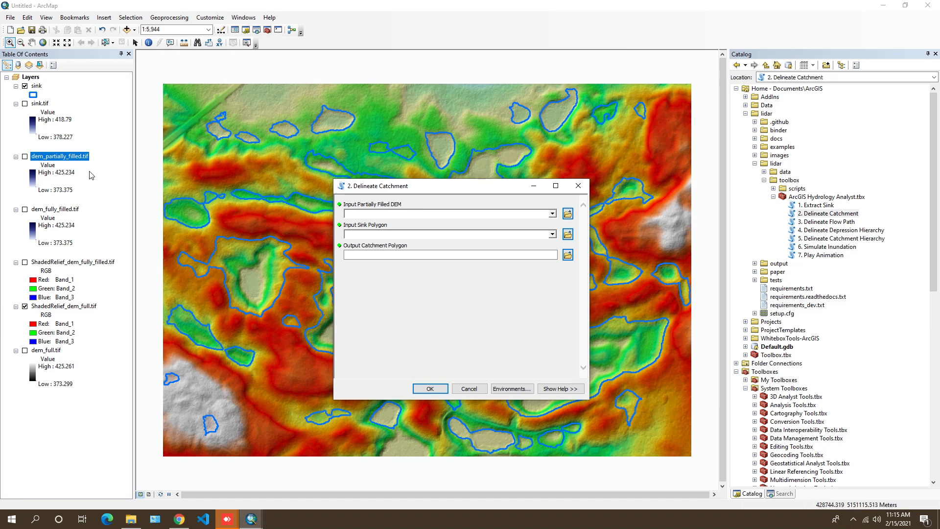
pyautogui.click(551, 214)
pyautogui.click(406, 233)
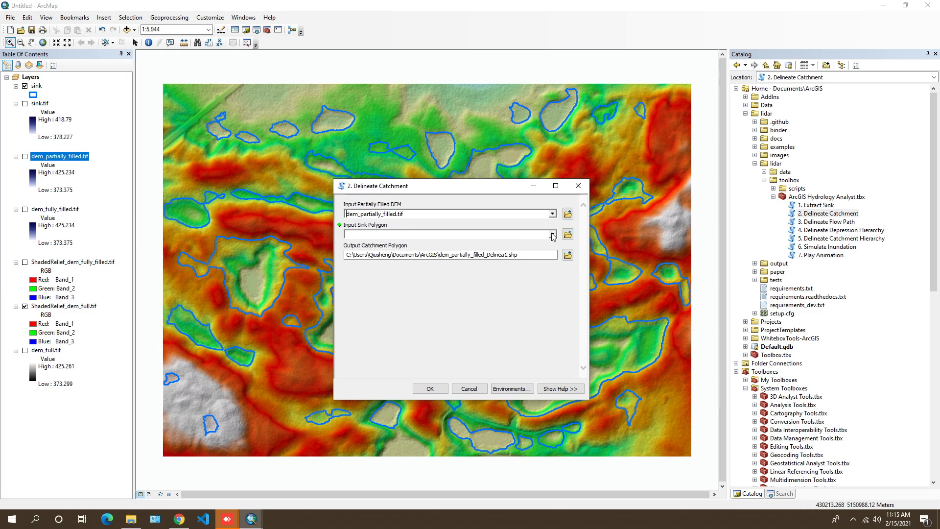
pyautogui.click(552, 235)
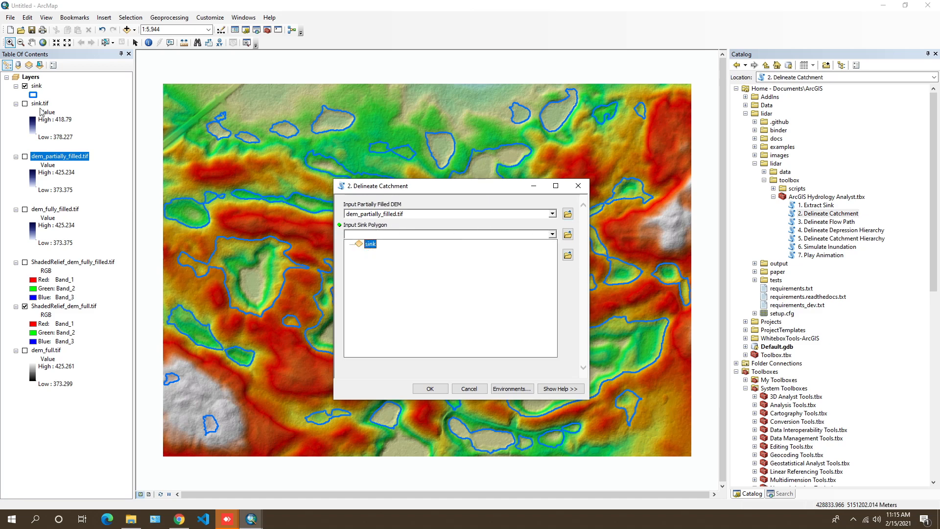
pyautogui.click(371, 244)
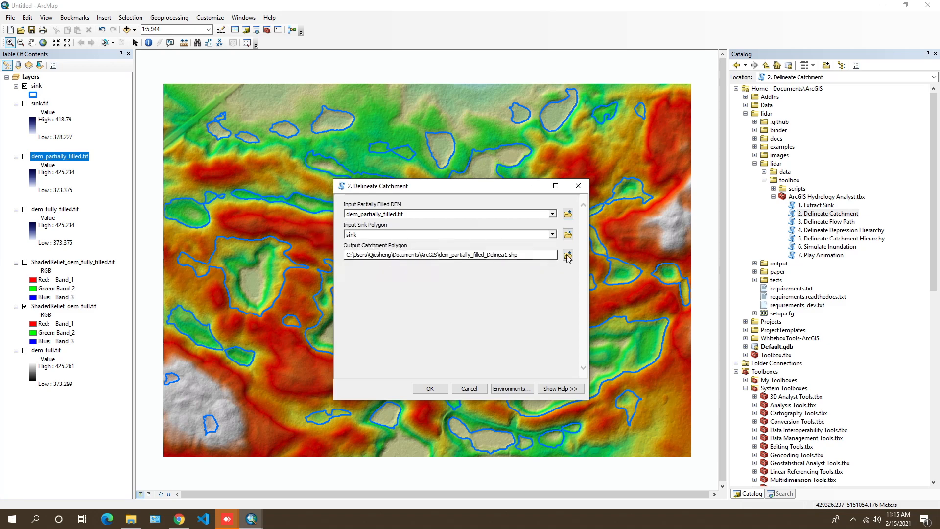
# - Name the output catchment polygon catchment in the output folder, run the tool and dismiss its completion report
pyautogui.click(568, 255)
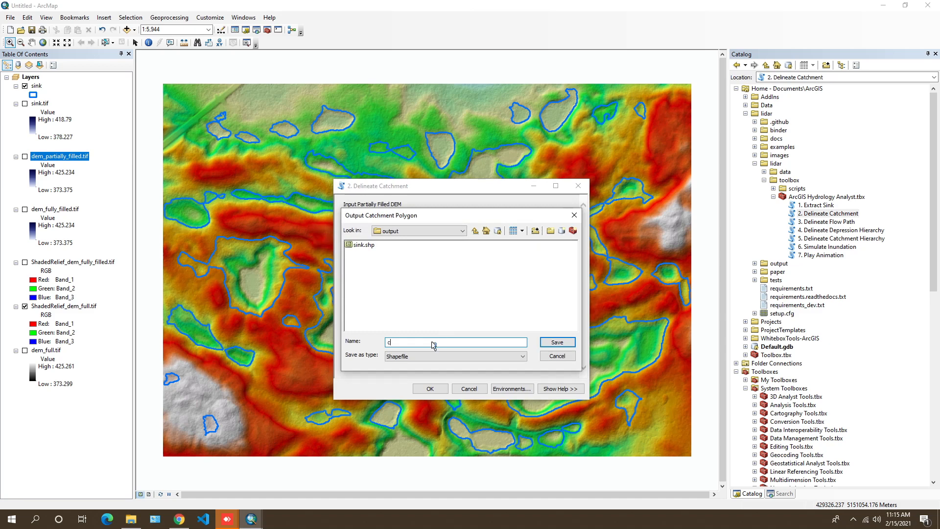
pyautogui.write('catchment')
pyautogui.press('Return')
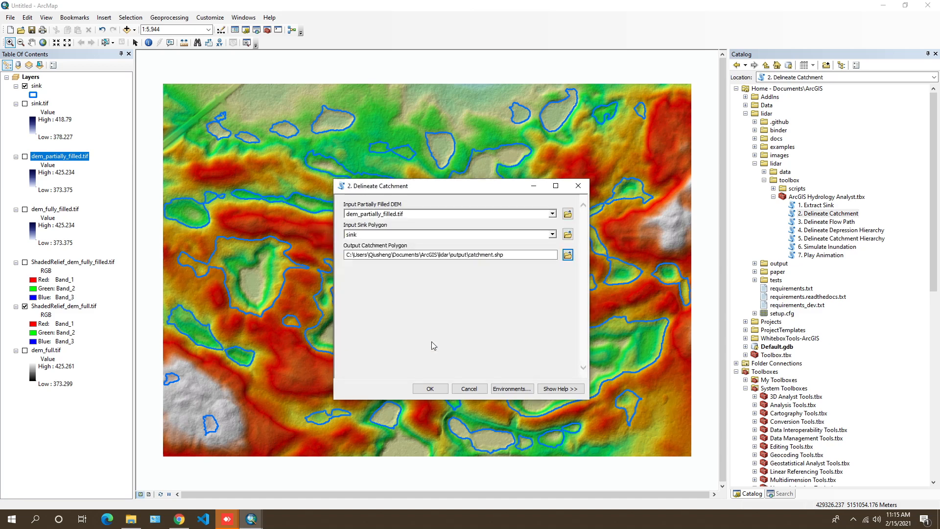
pyautogui.click(430, 389)
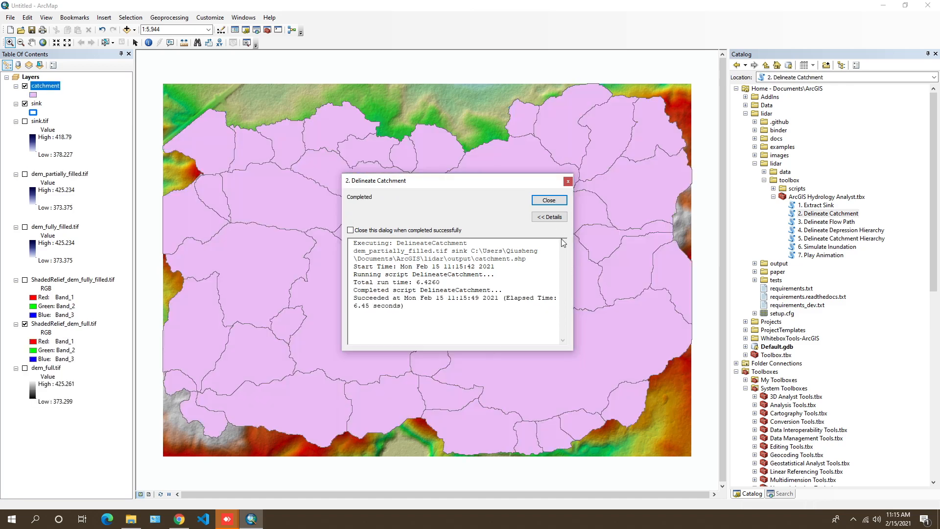
pyautogui.click(548, 201)
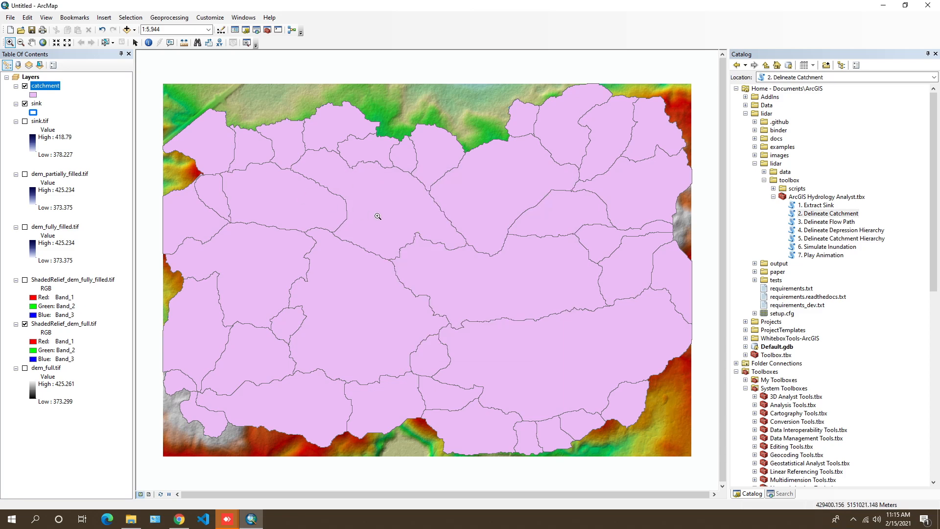
# - Symbolize the catchment layer with no fill and a thicker black outline
pyautogui.rightClick(32, 96)
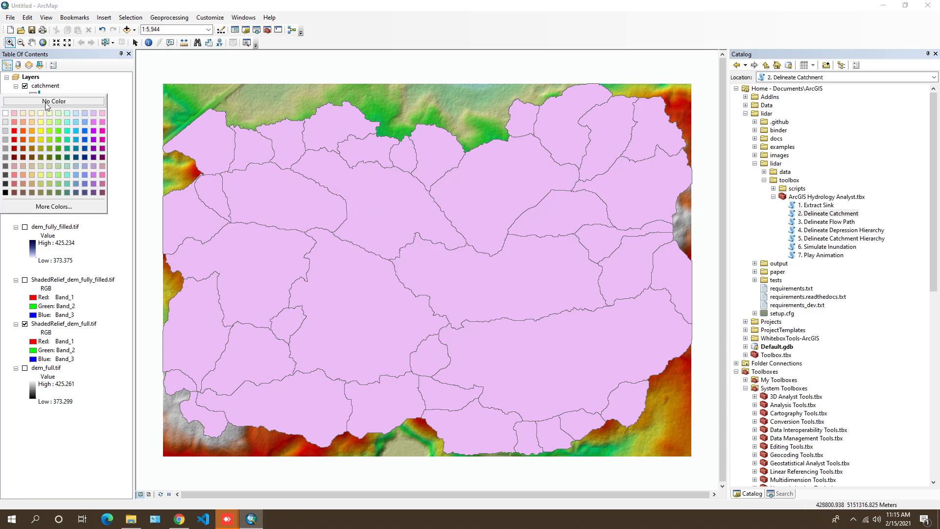
pyautogui.click(47, 99)
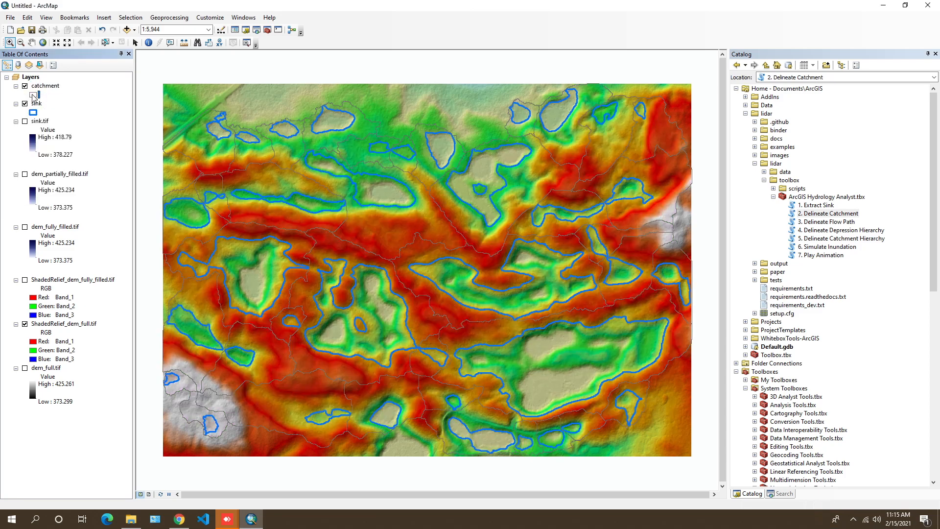
pyautogui.click(33, 96)
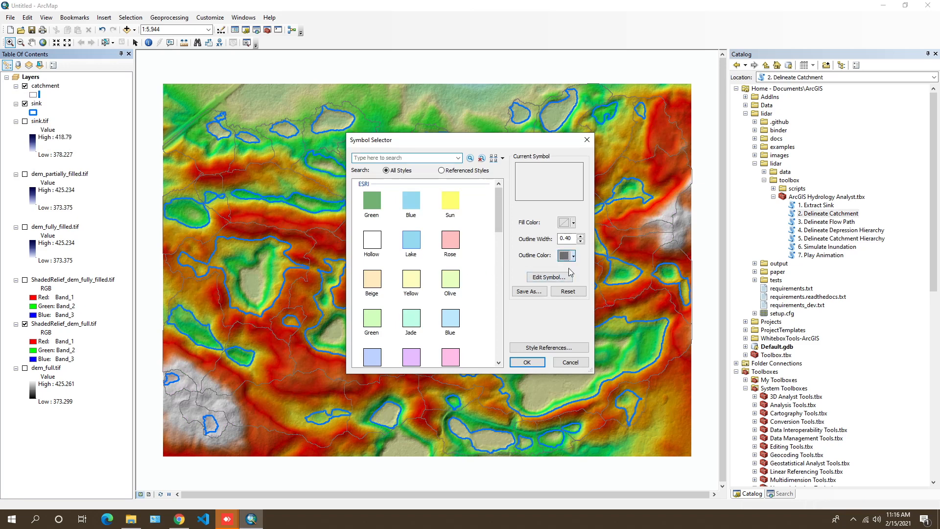
pyautogui.click(572, 255)
pyautogui.click(474, 360)
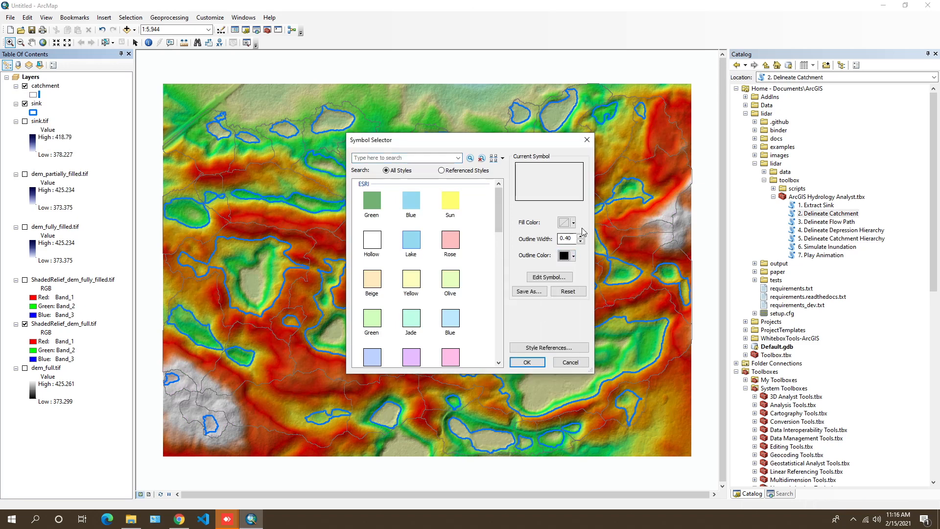
pyautogui.click(581, 236)
pyautogui.click(526, 362)
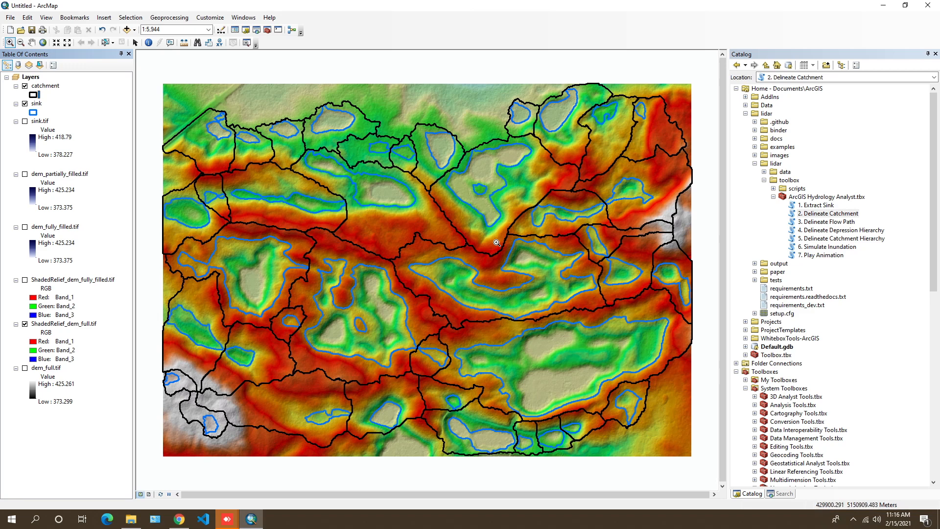
# - Set up the Delineate Flow Path tool with dem_fully_filled.tif as the fully filled DEM and sink as the sink polygon
pyautogui.doubleClick(821, 223)
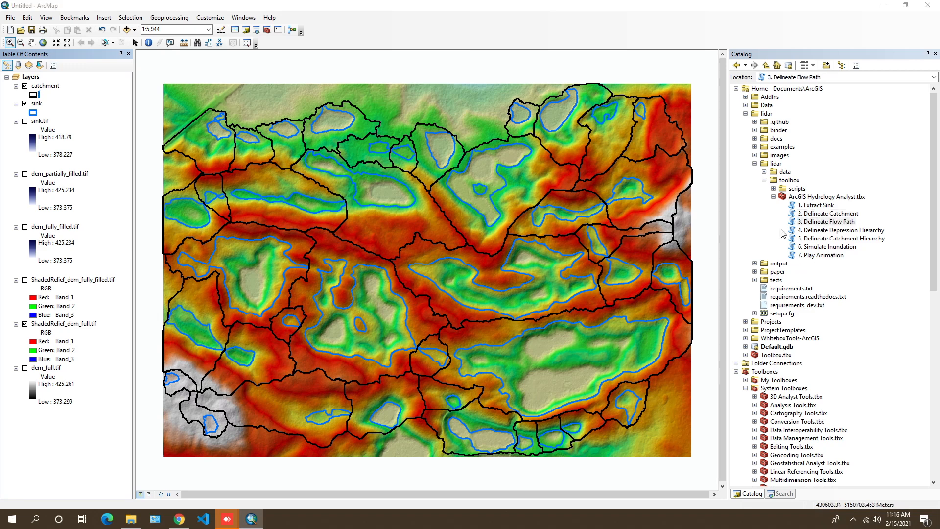
pyautogui.moveTo(456, 188); pyautogui.dragTo(425, 184)
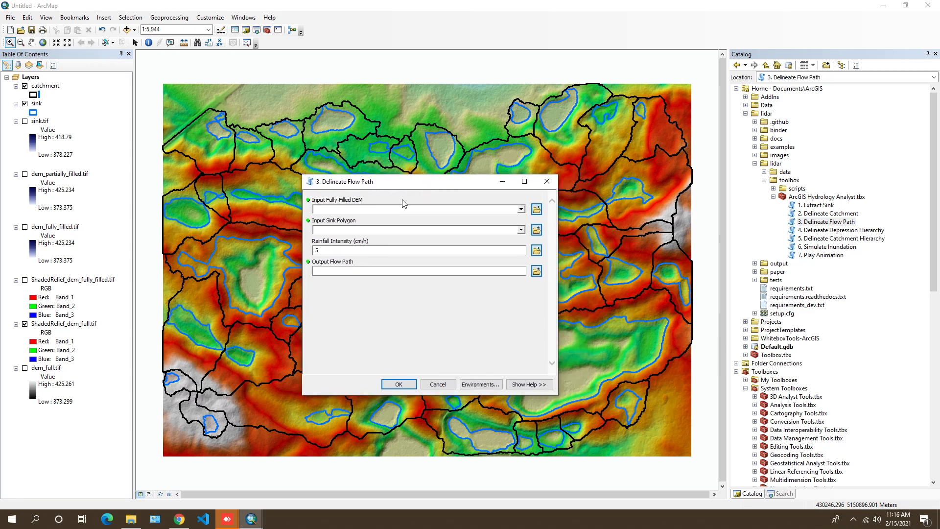
pyautogui.click(521, 210)
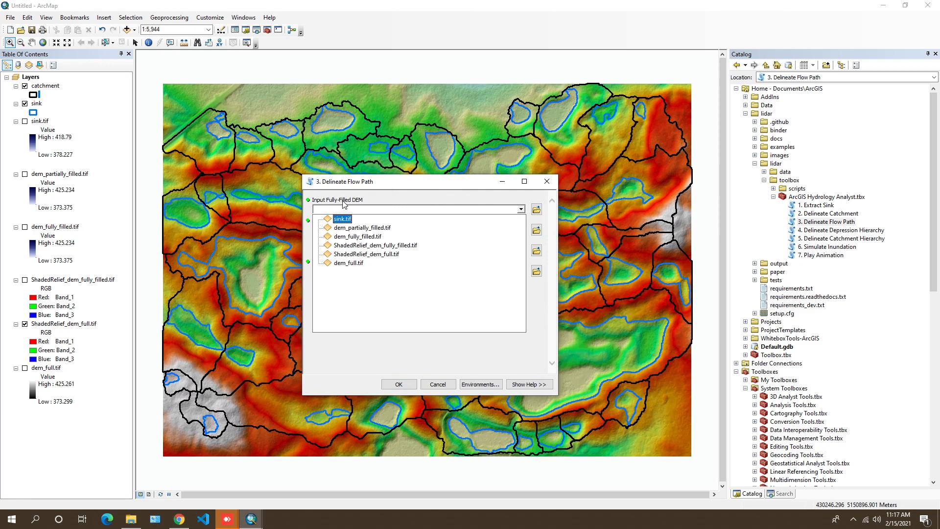
pyautogui.click(359, 239)
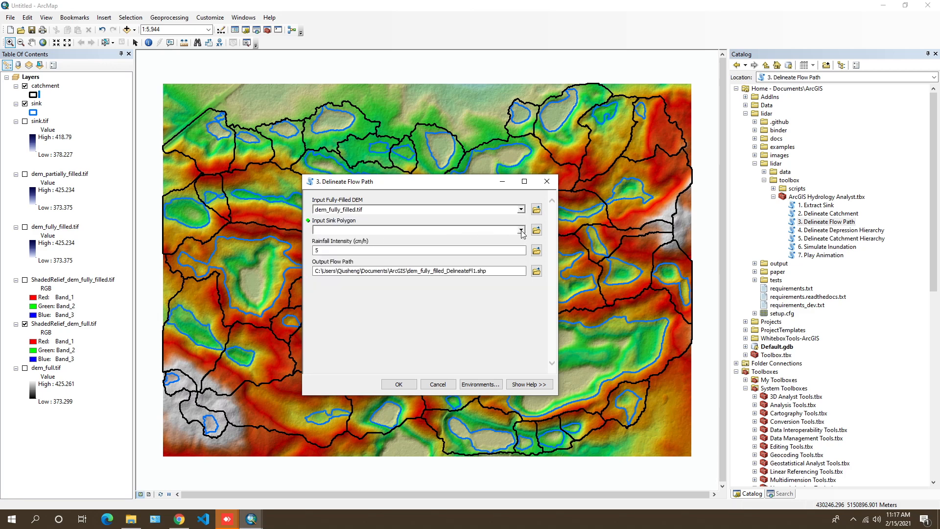
pyautogui.click(521, 230)
pyautogui.click(338, 248)
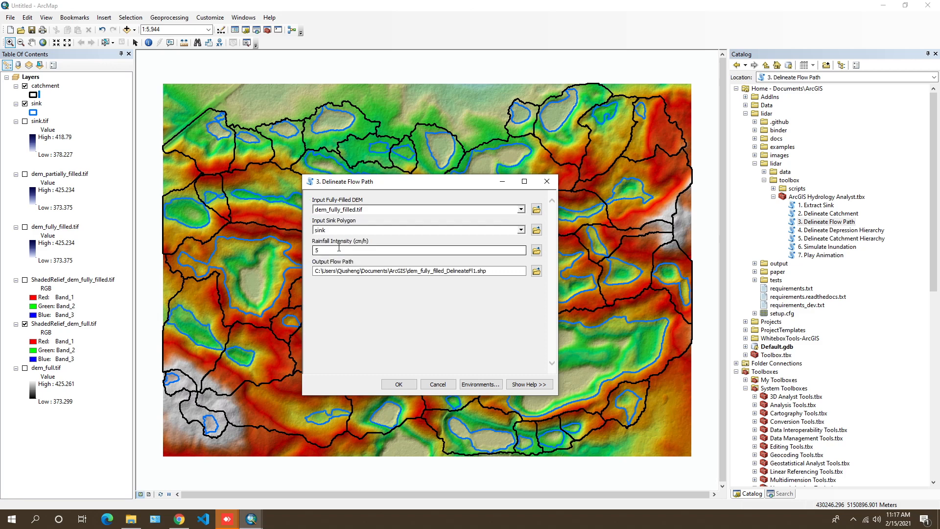
pyautogui.press('Tab')
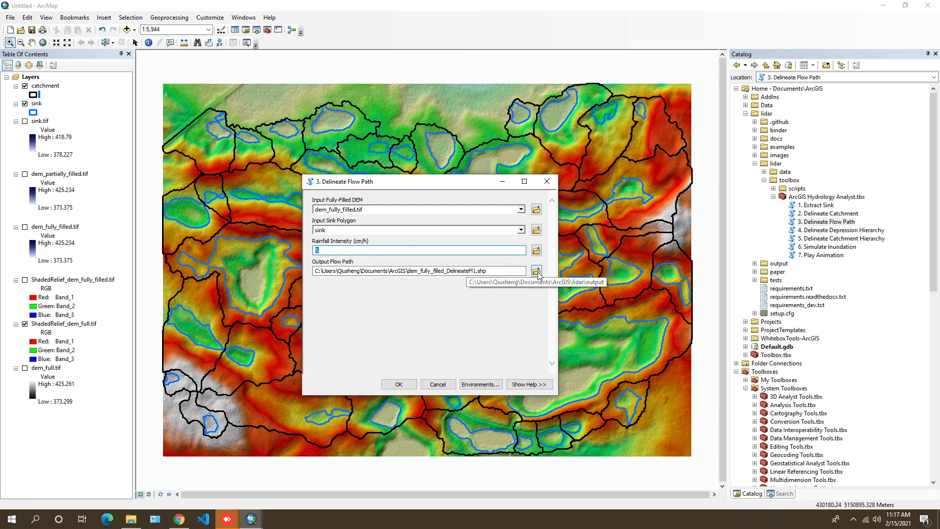
# - Name the output flow path flowpath in the output folder, run the tool and dismiss its completion report
pyautogui.click(536, 271)
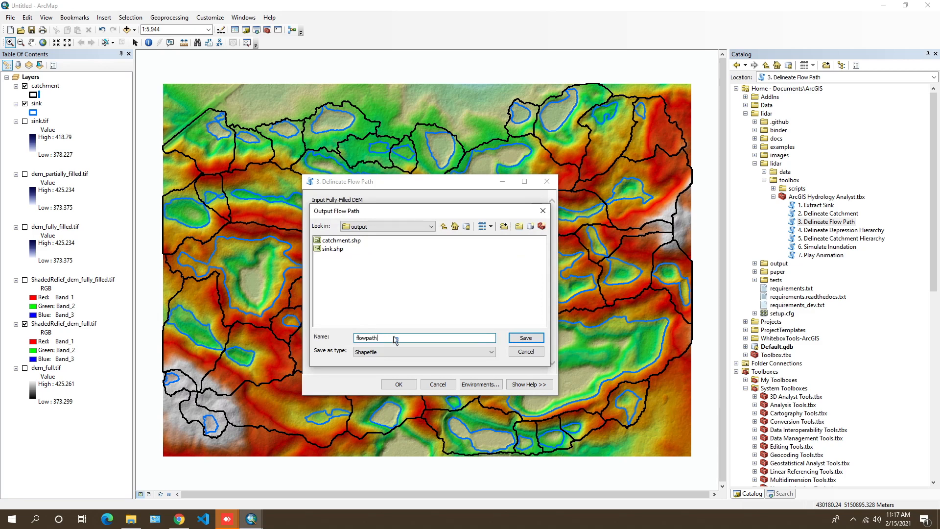
pyautogui.press('Return')
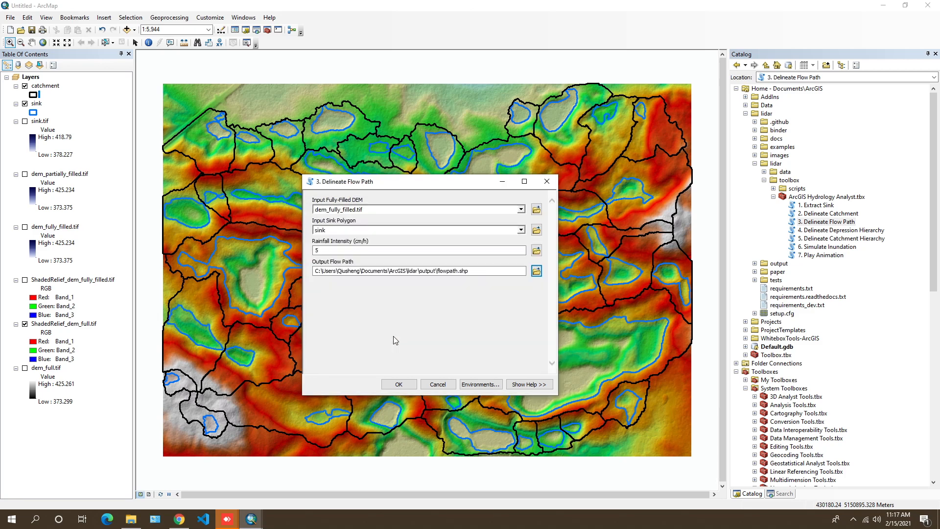
pyautogui.click(400, 385)
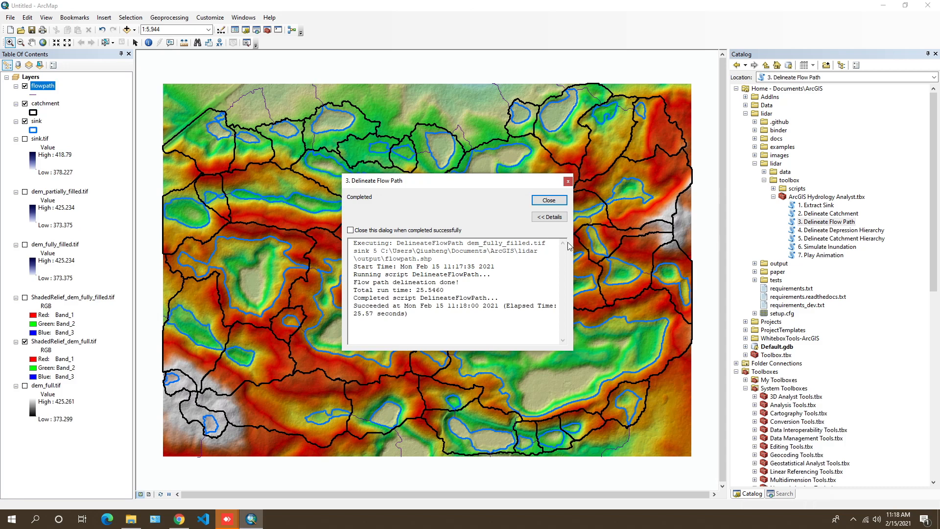
pyautogui.click(548, 201)
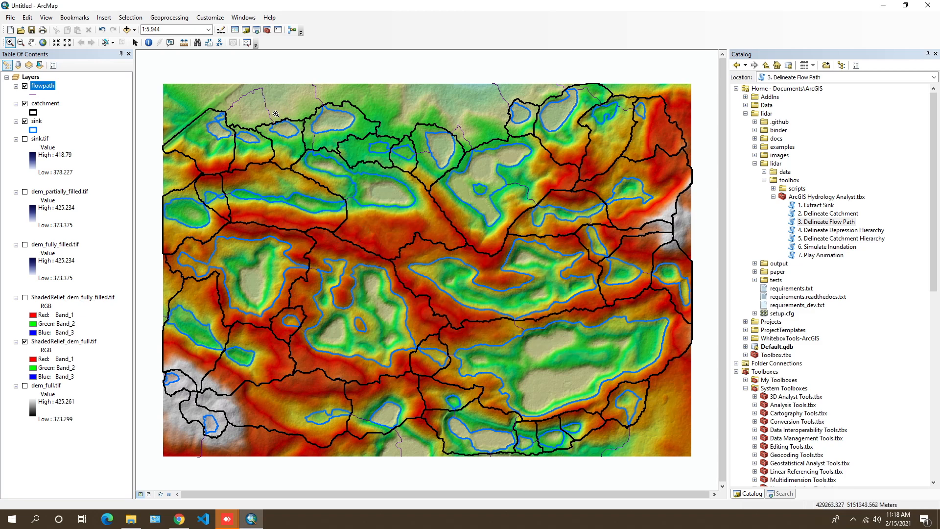
# - Symbolize the flowpath layer with the Arrow Right Middle line symbol
pyautogui.click(32, 95)
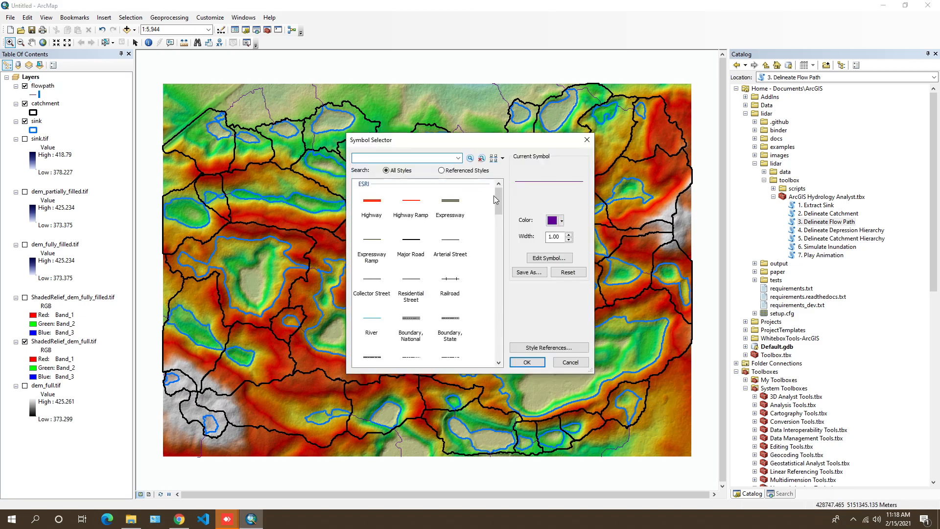
pyautogui.moveTo(495, 199); pyautogui.dragTo(492, 357)
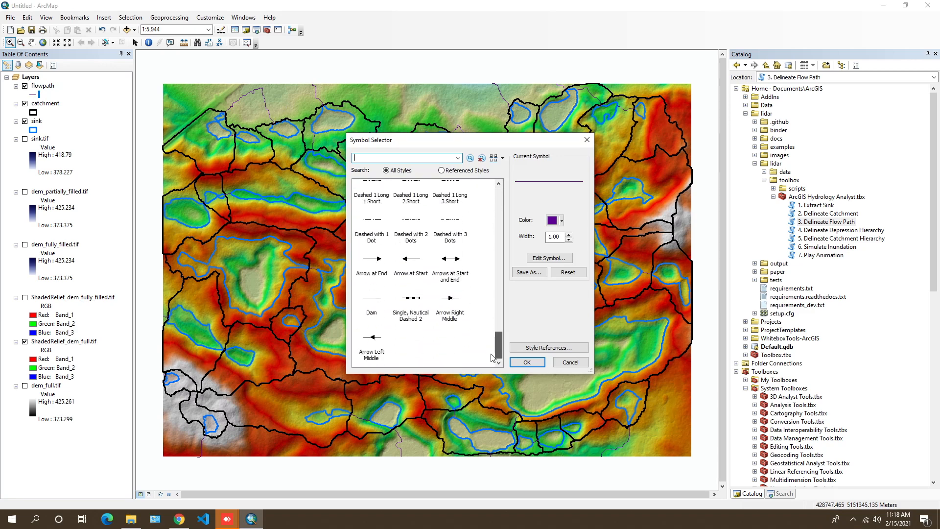
pyautogui.click(450, 299)
pyautogui.click(527, 362)
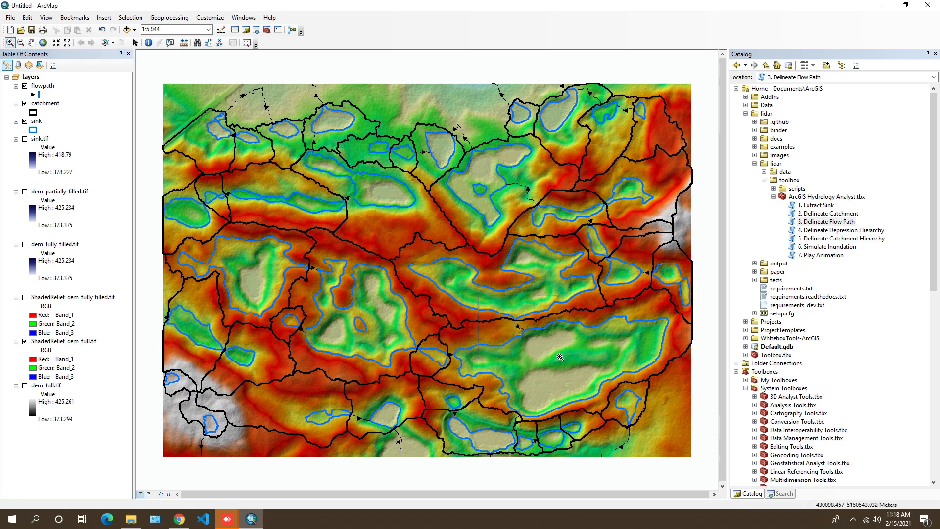
# - Examine close up how the flow path arrows link neighbouring sinks across catchment boundaries, and return to the full extent
pyautogui.moveTo(560, 356); pyautogui.dragTo(561, 357)
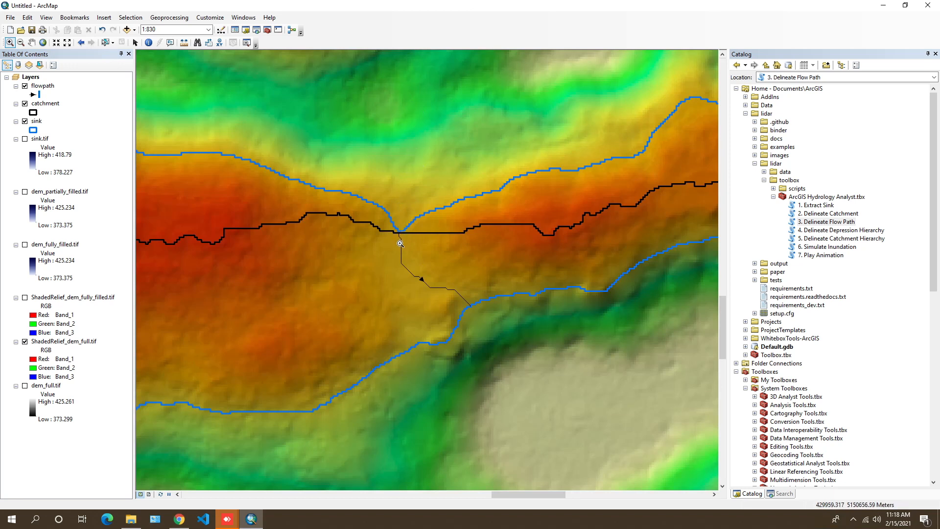
pyautogui.scroll(-5, 464, 305)
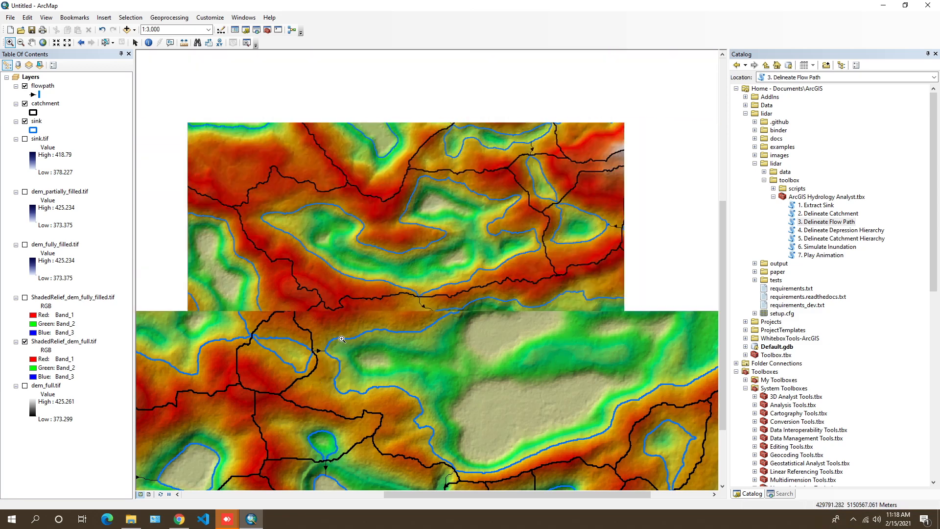
pyautogui.scroll(-2, 342, 339)
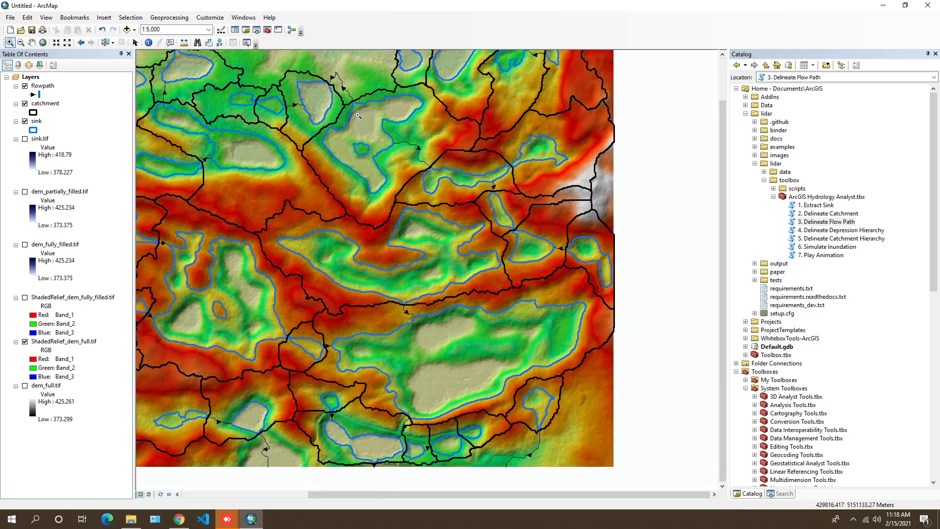
pyautogui.moveTo(361, 106); pyautogui.dragTo(511, 200)
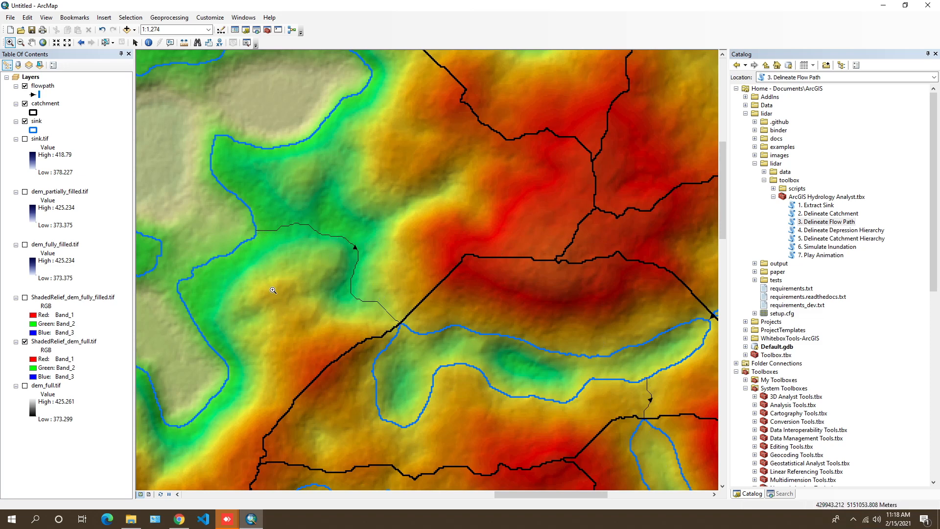
pyautogui.scroll(-3, 272, 290)
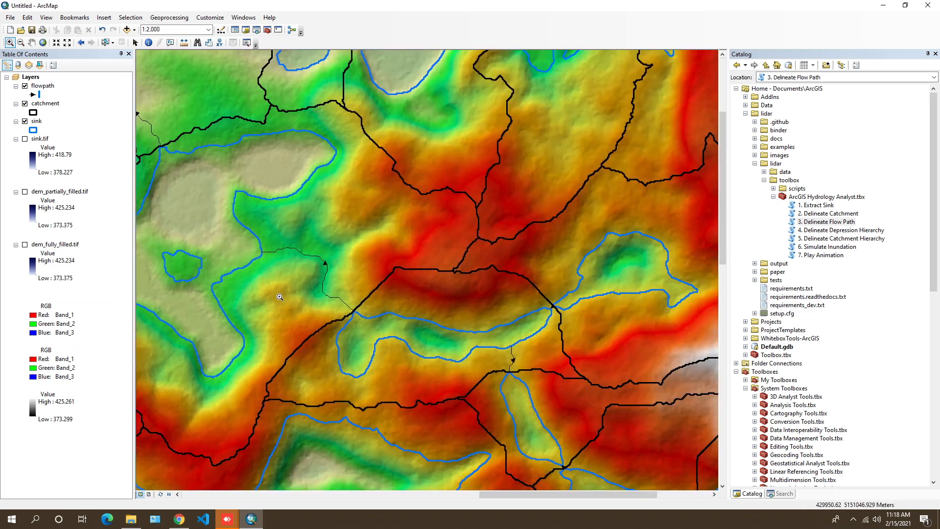
pyautogui.scroll(-2, 279, 296)
pyautogui.scroll(-5, 280, 296)
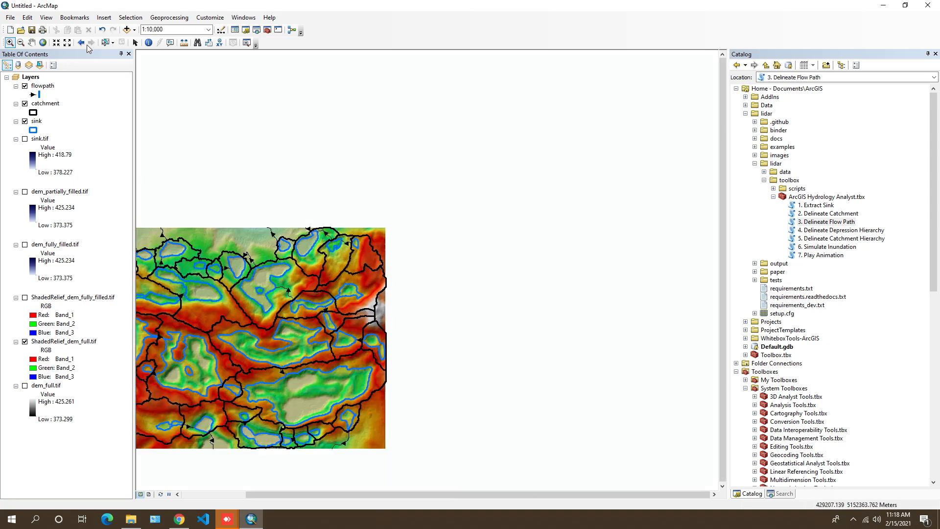
pyautogui.click(43, 43)
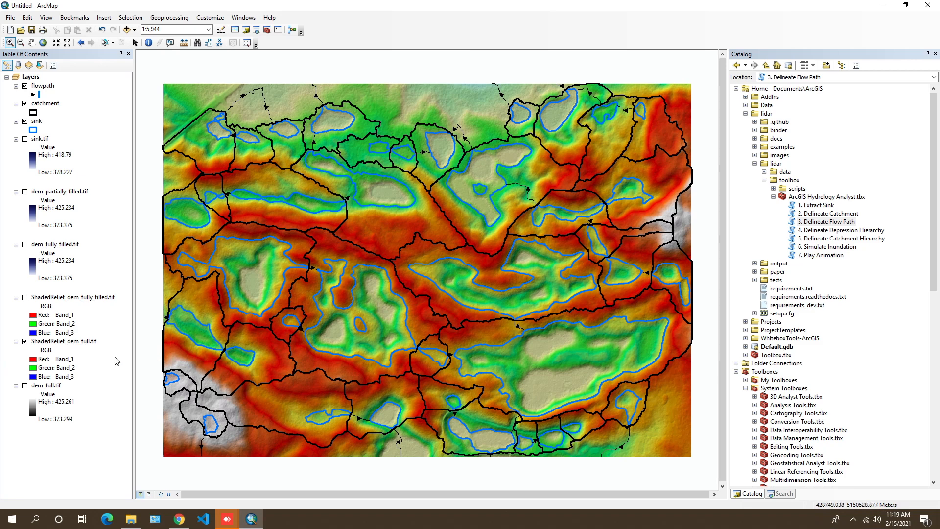
# - Open the Image Analysis window to review the color ramp and shaded relief options, and close it
pyautogui.click(243, 17)
pyautogui.click(255, 100)
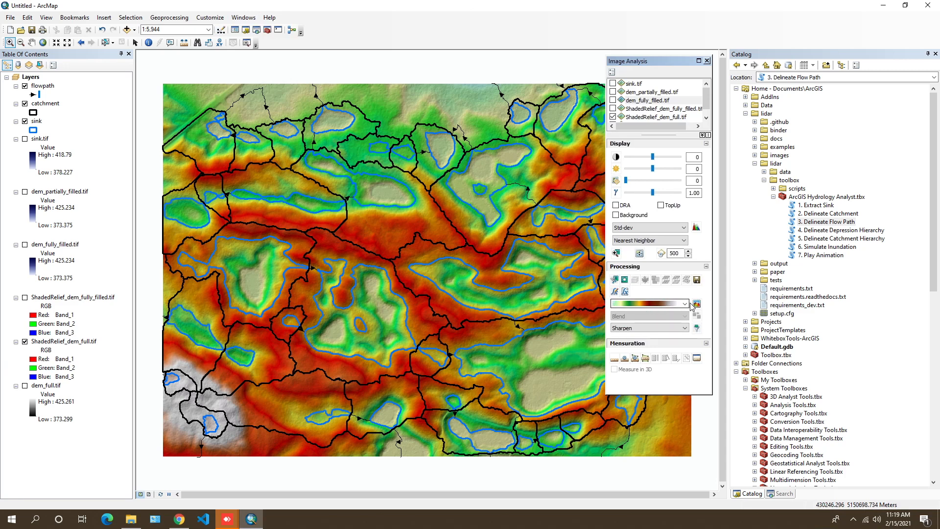
pyautogui.click(707, 61)
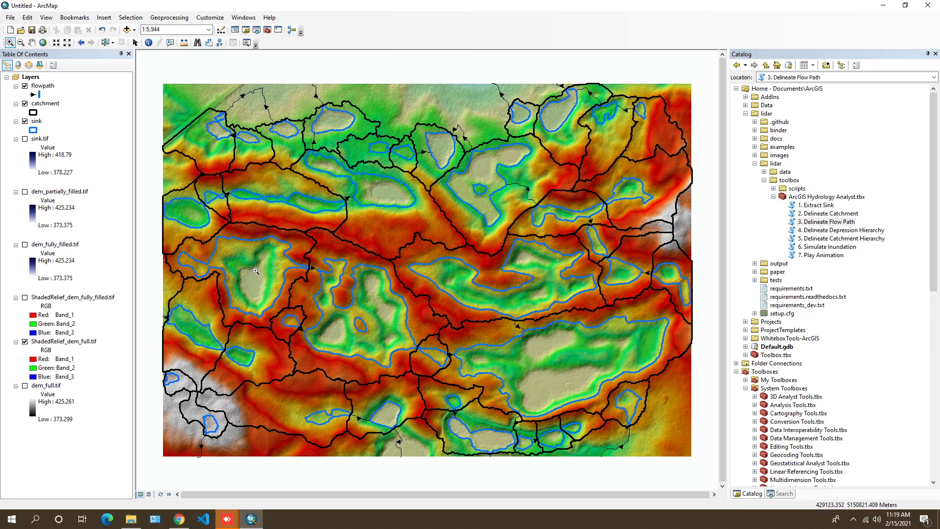
# - Inspect the large sink in the lower-middle of the terrain with its separate depressions, and return to the full extent
pyautogui.click(437, 385)
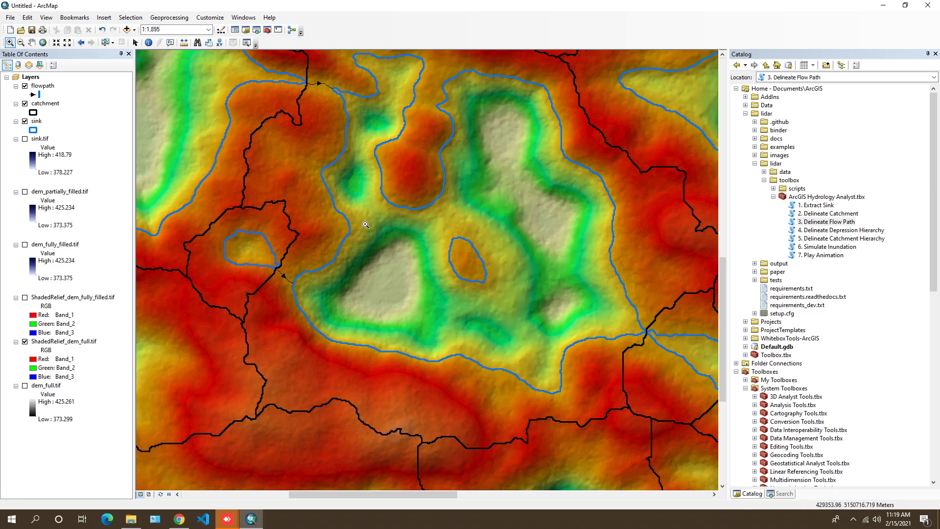
pyautogui.scroll(1, 362, 231)
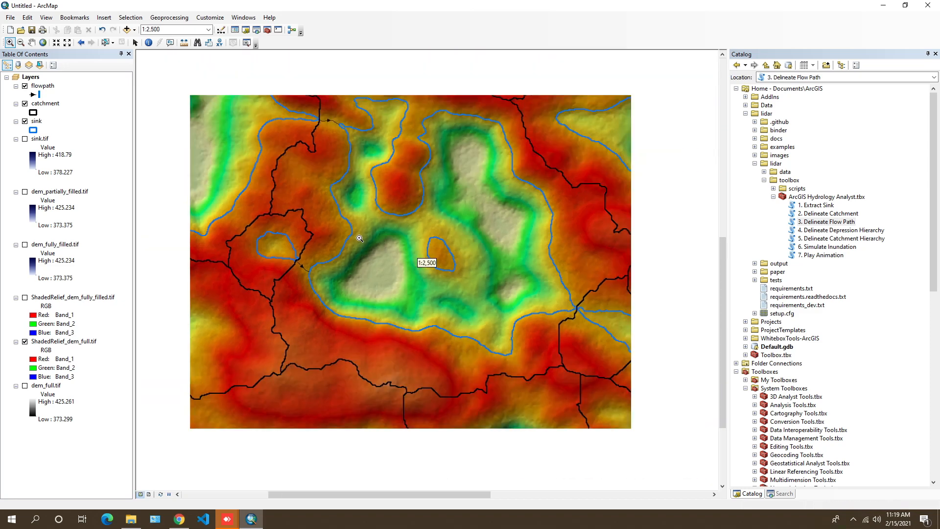
pyautogui.click(43, 43)
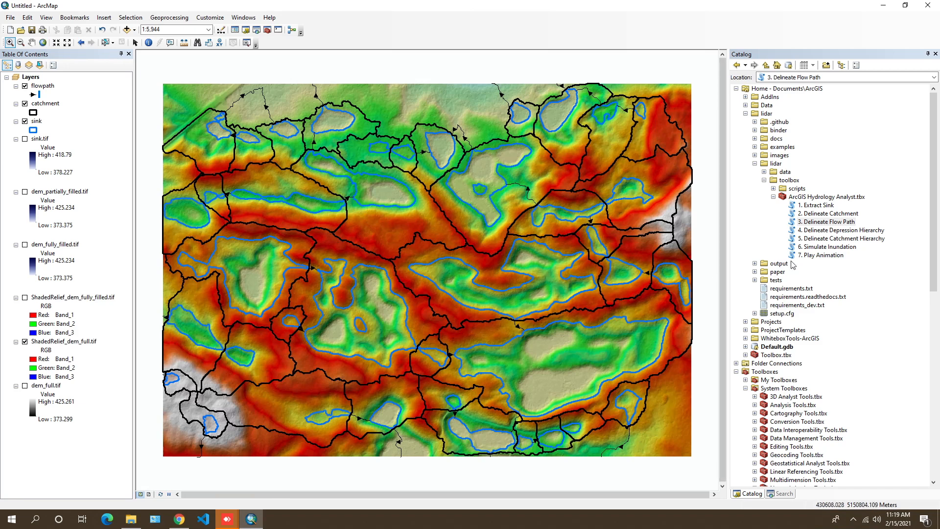